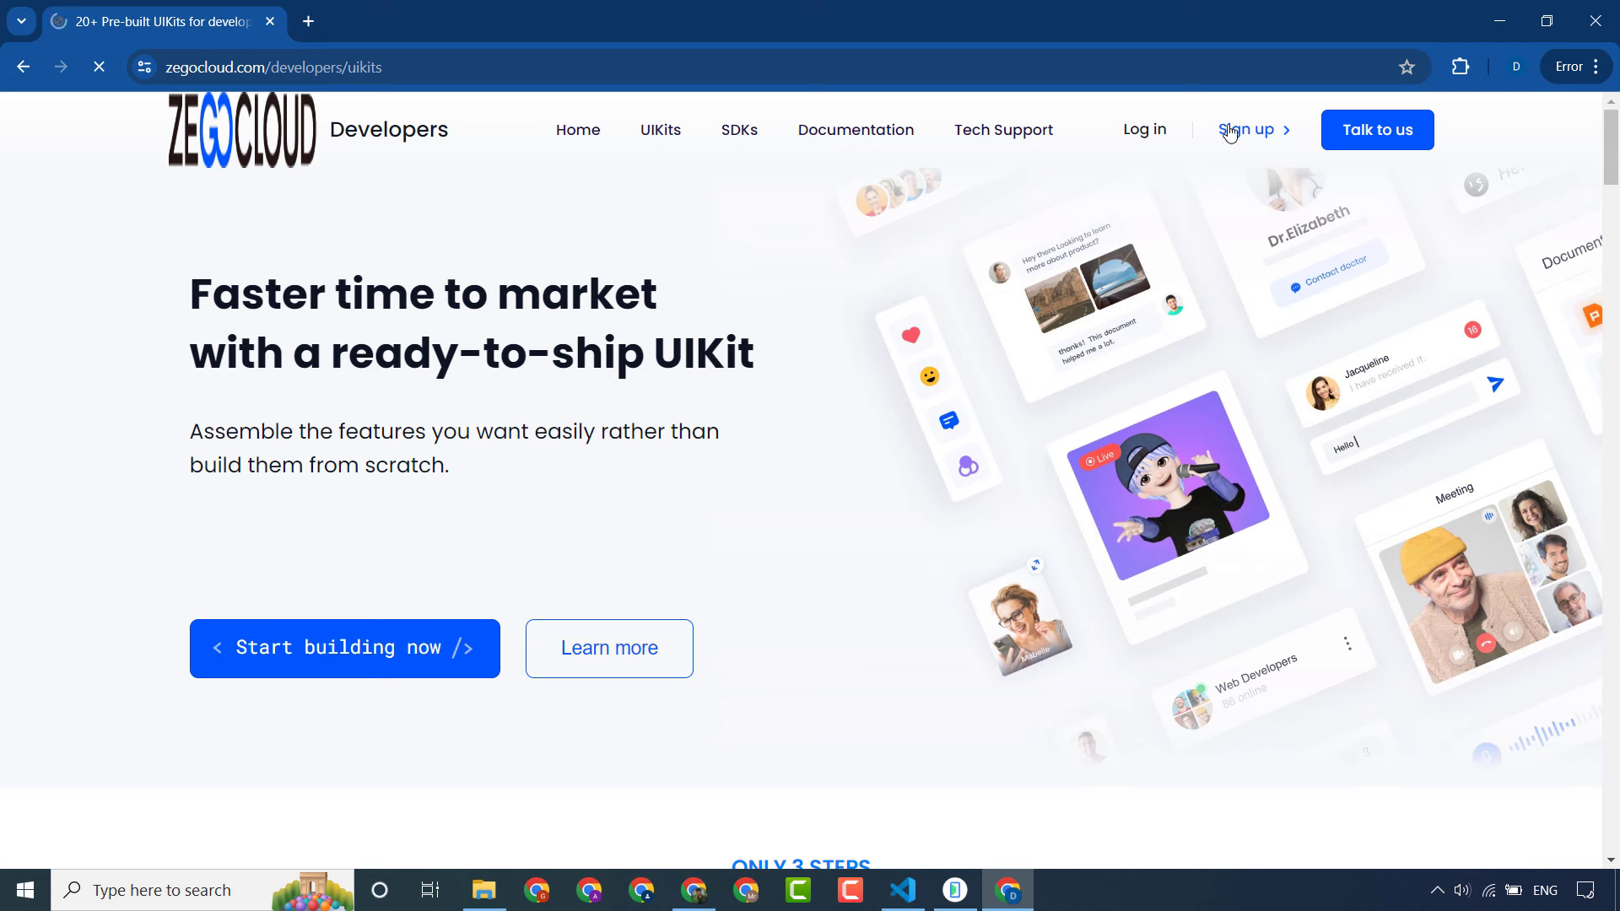
# Step: Highlight the faster-time-to-market headline, its paragraph and the Go live in 30 minutes line
pyautogui.moveTo(191, 291); pyautogui.dragTo(766, 369)
pyautogui.tripleClick(268, 431)
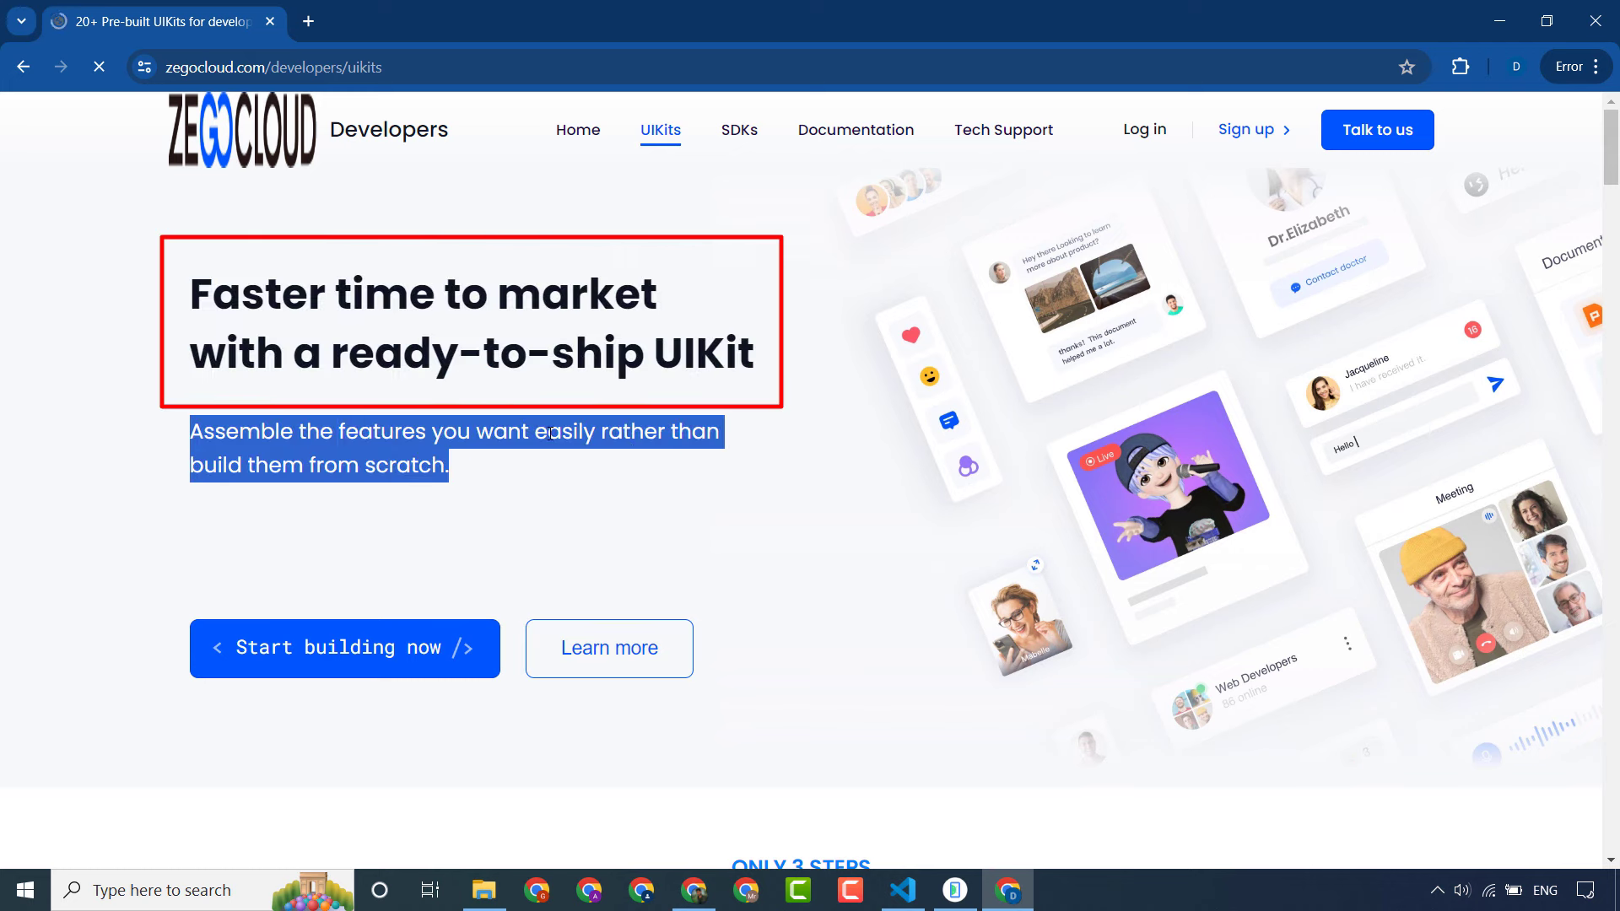
pyautogui.click(650, 441)
pyautogui.scroll(-6, 651, 442)
pyautogui.scroll(1, 646, 442)
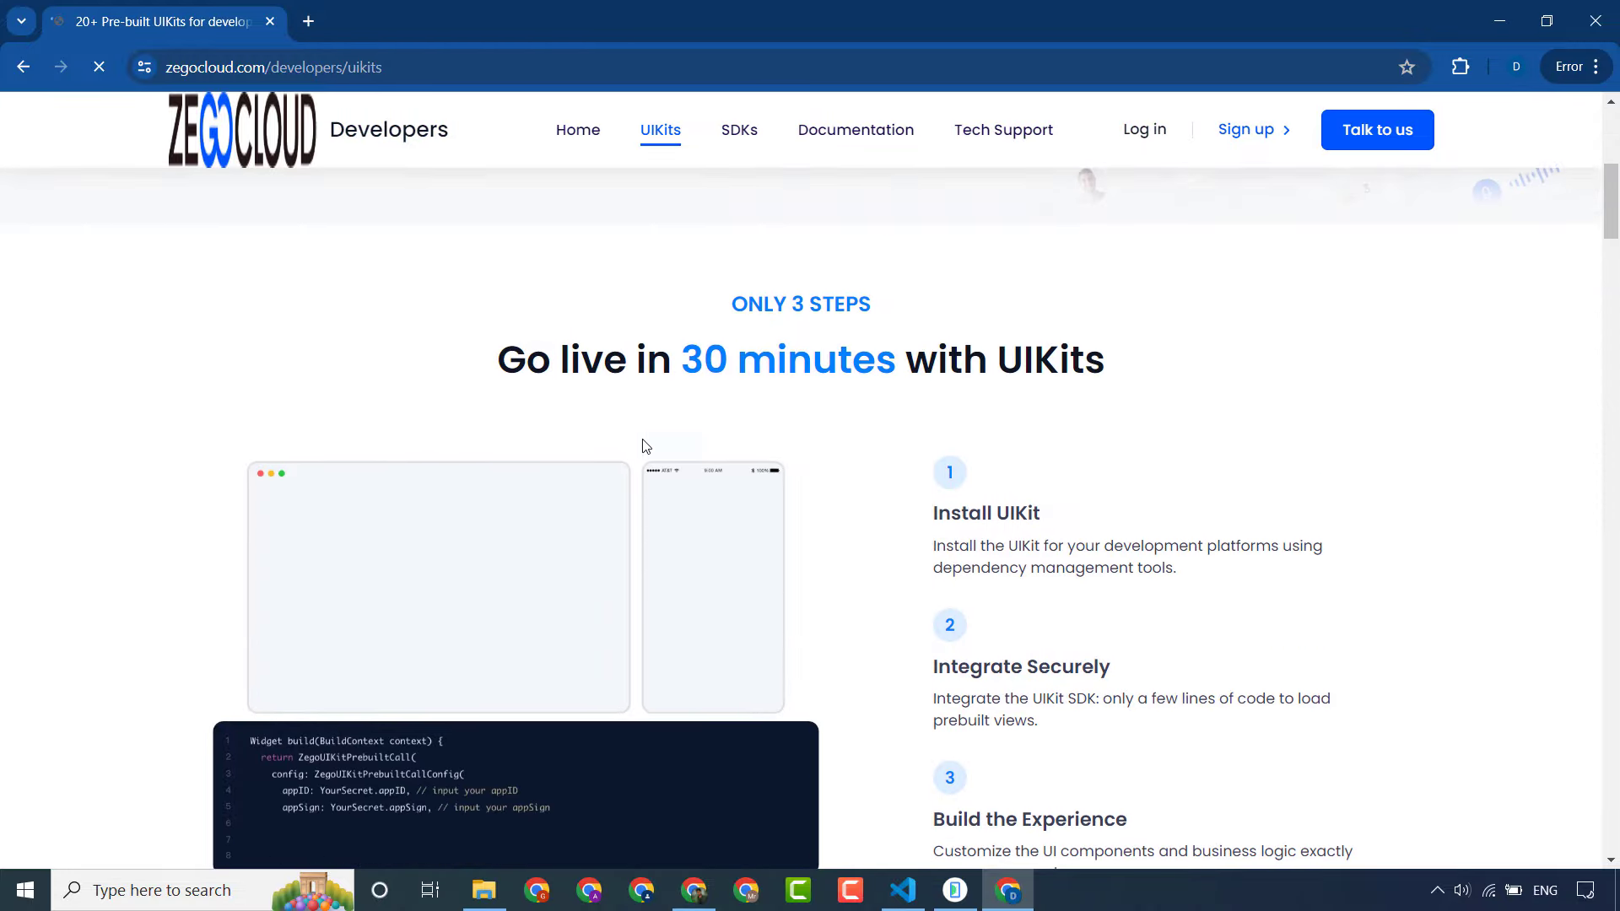
pyautogui.moveTo(496, 396); pyautogui.dragTo(1121, 409)
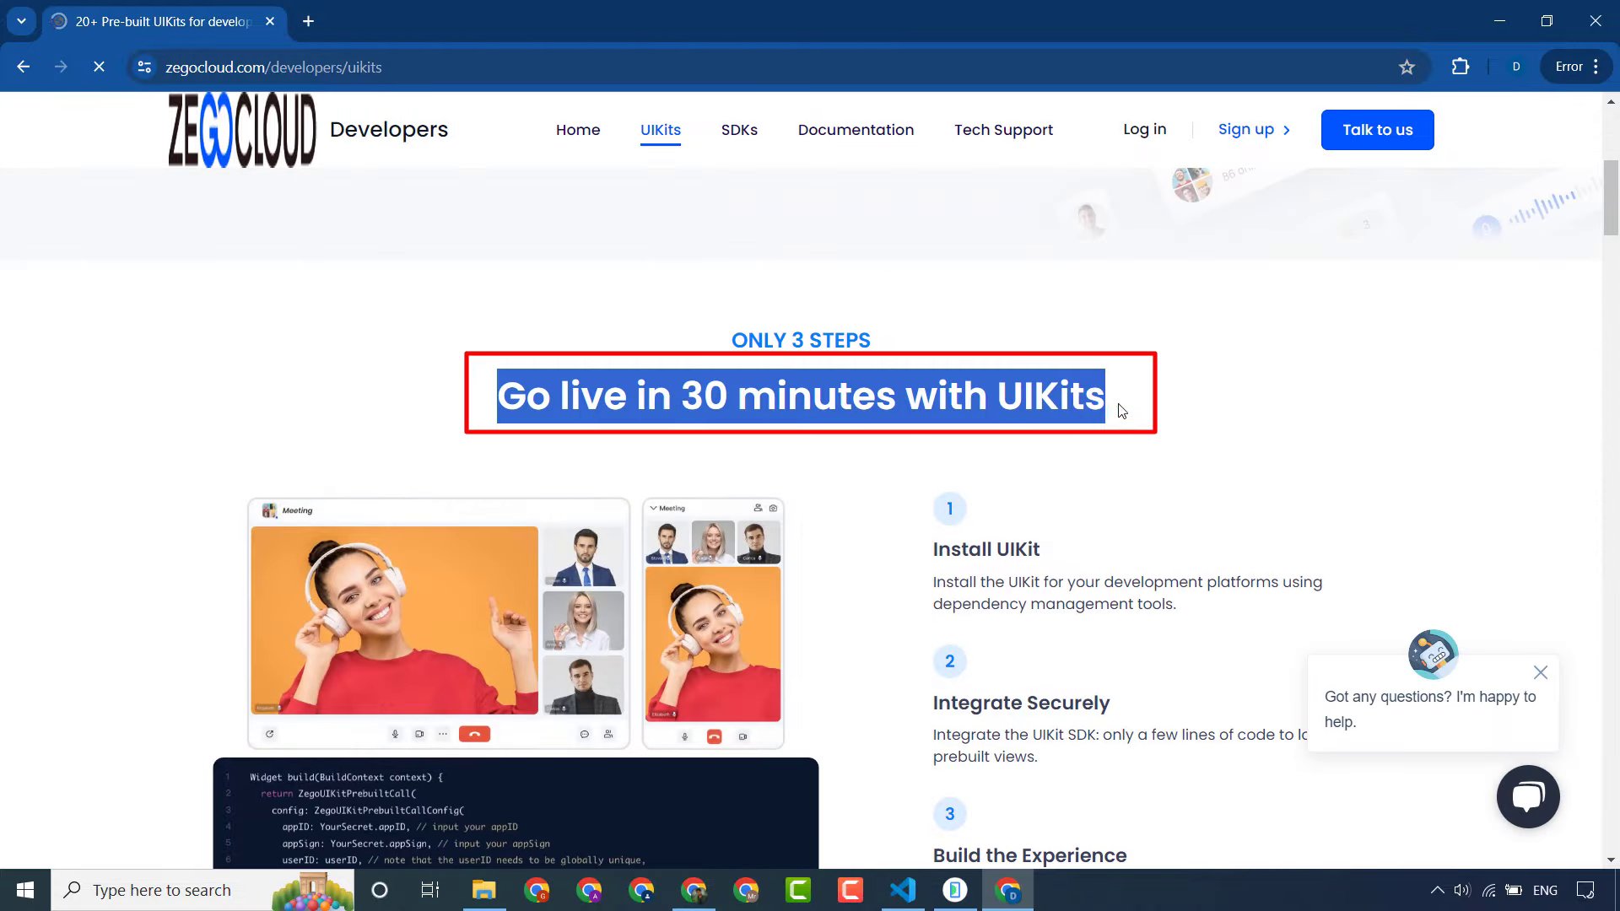
pyautogui.click(1122, 408)
pyautogui.scroll(-3, 947, 397)
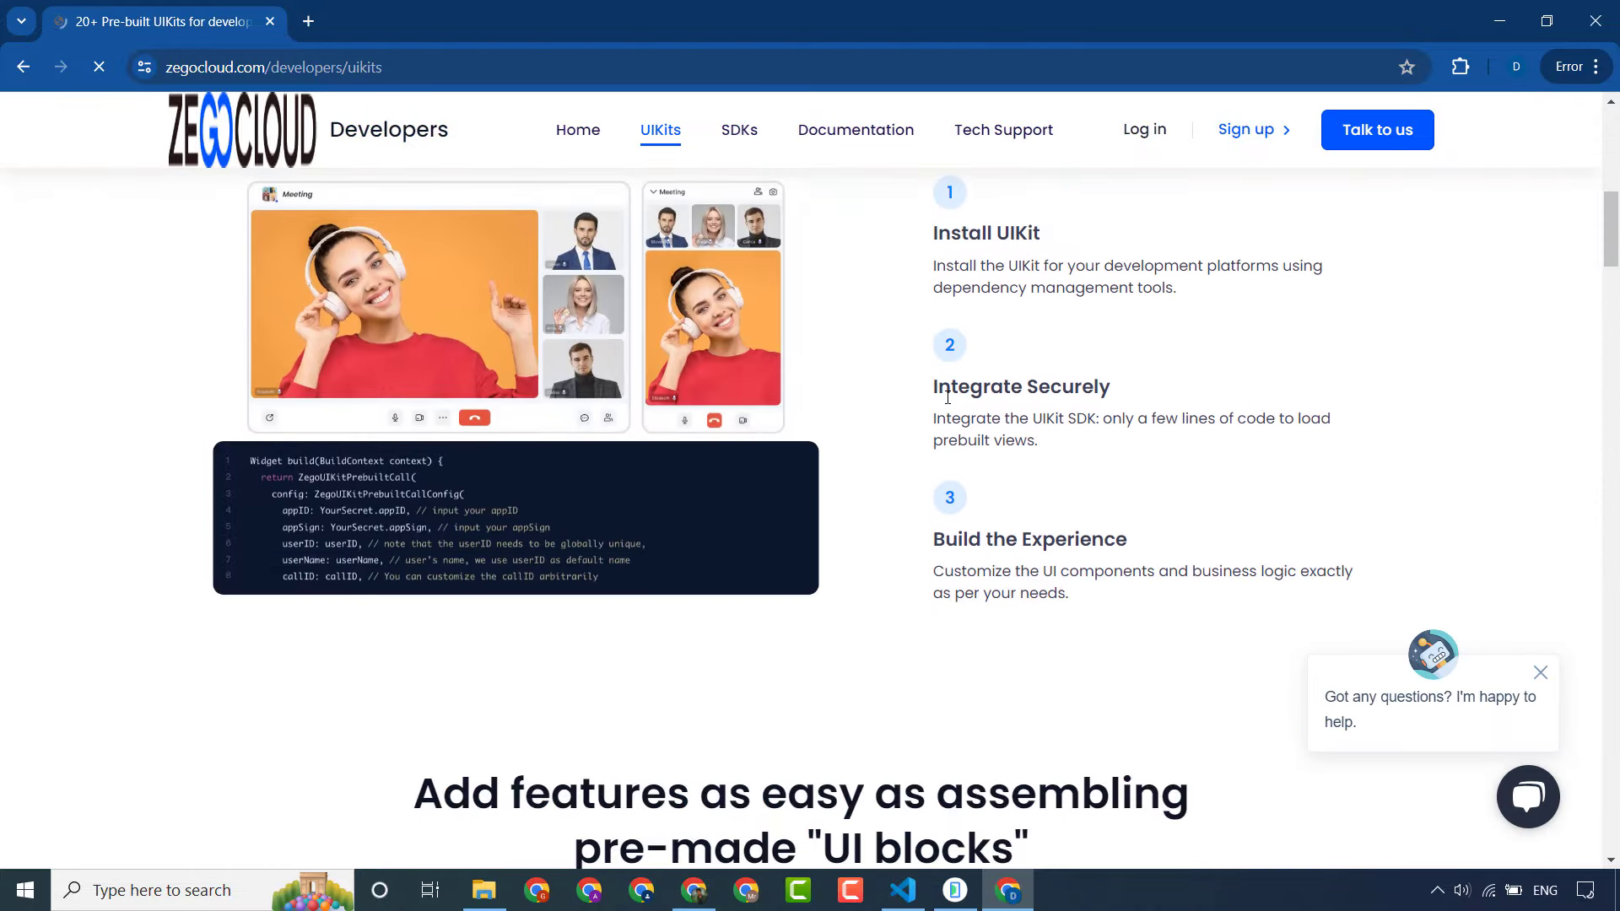
# Step: Highlight the three setup steps: Install UIKit, Integrate Securely and Build the Experience
pyautogui.tripleClick(999, 232)
pyautogui.tripleClick(1071, 386)
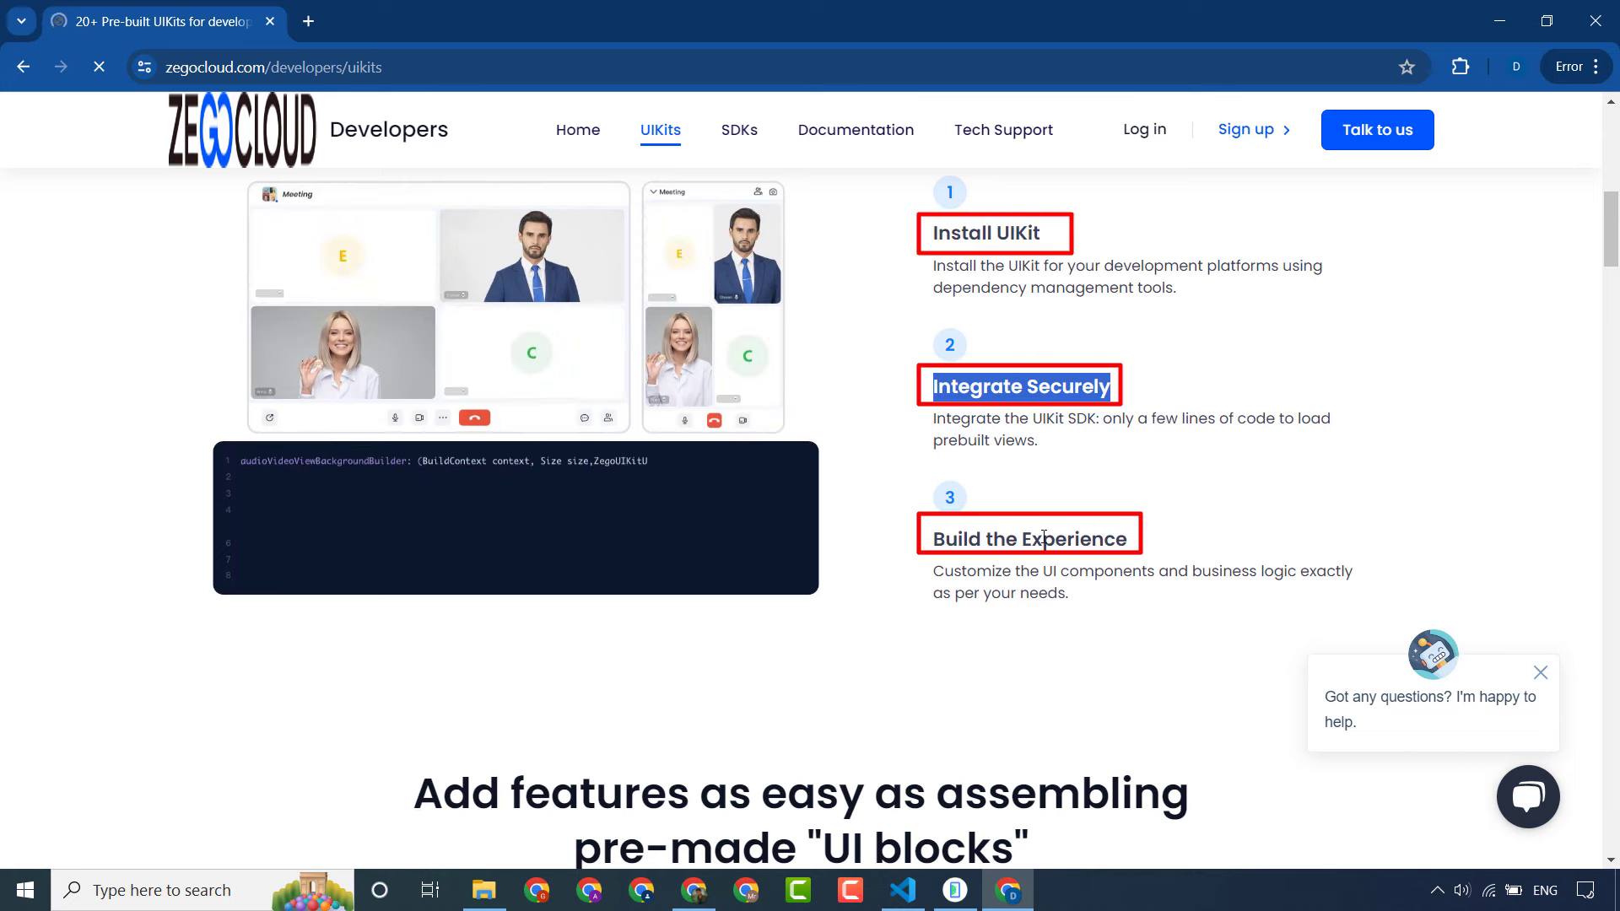
pyautogui.tripleClick(1045, 537)
pyautogui.scroll(-5, 828, 563)
pyautogui.scroll(-15, 847, 473)
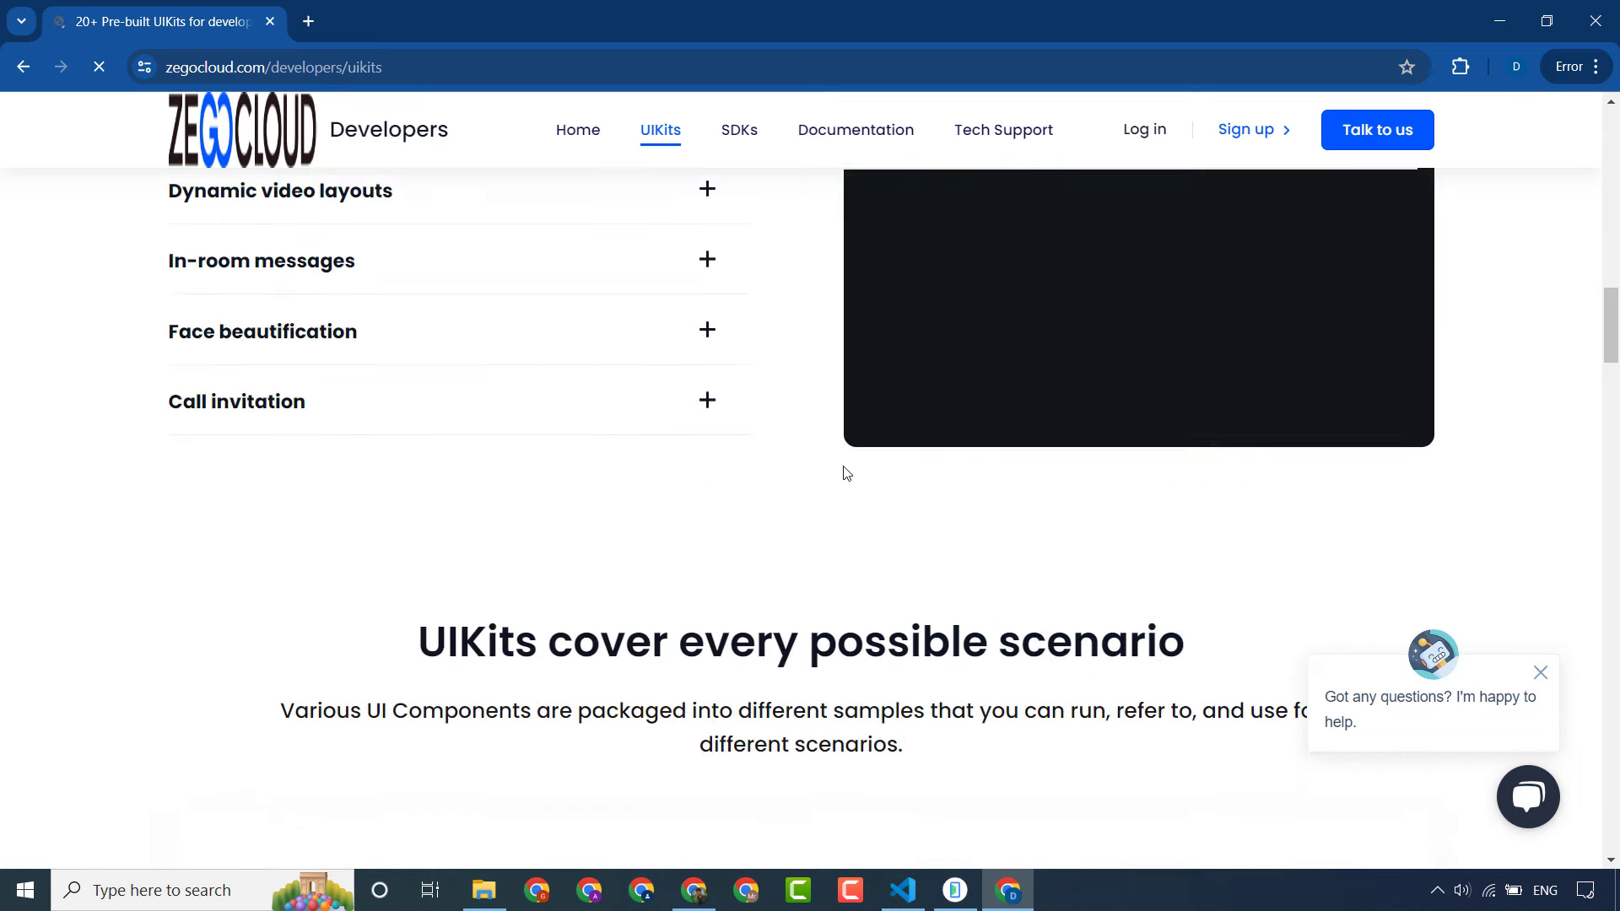
pyautogui.scroll(2, 846, 473)
pyautogui.scroll(-10, 847, 472)
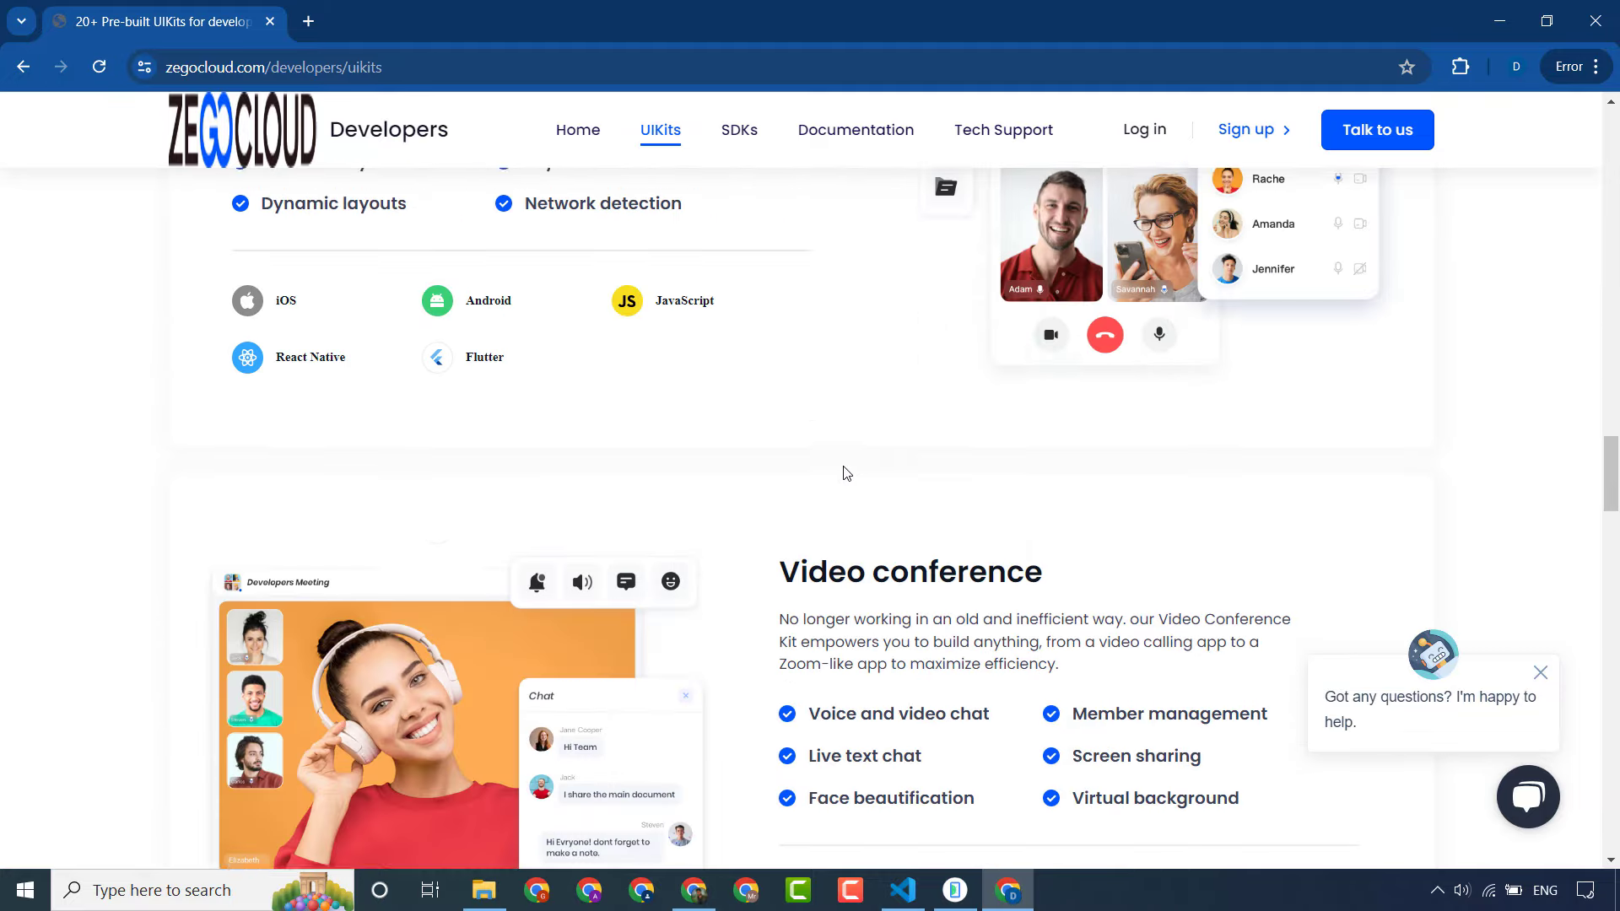
pyautogui.scroll(12, 847, 472)
# Step: Highlight the kit scenarios: 1-on-1 calls, Group calls, Live streaming, Live audio room and In-app chat
pyautogui.tripleClick(869, 435)
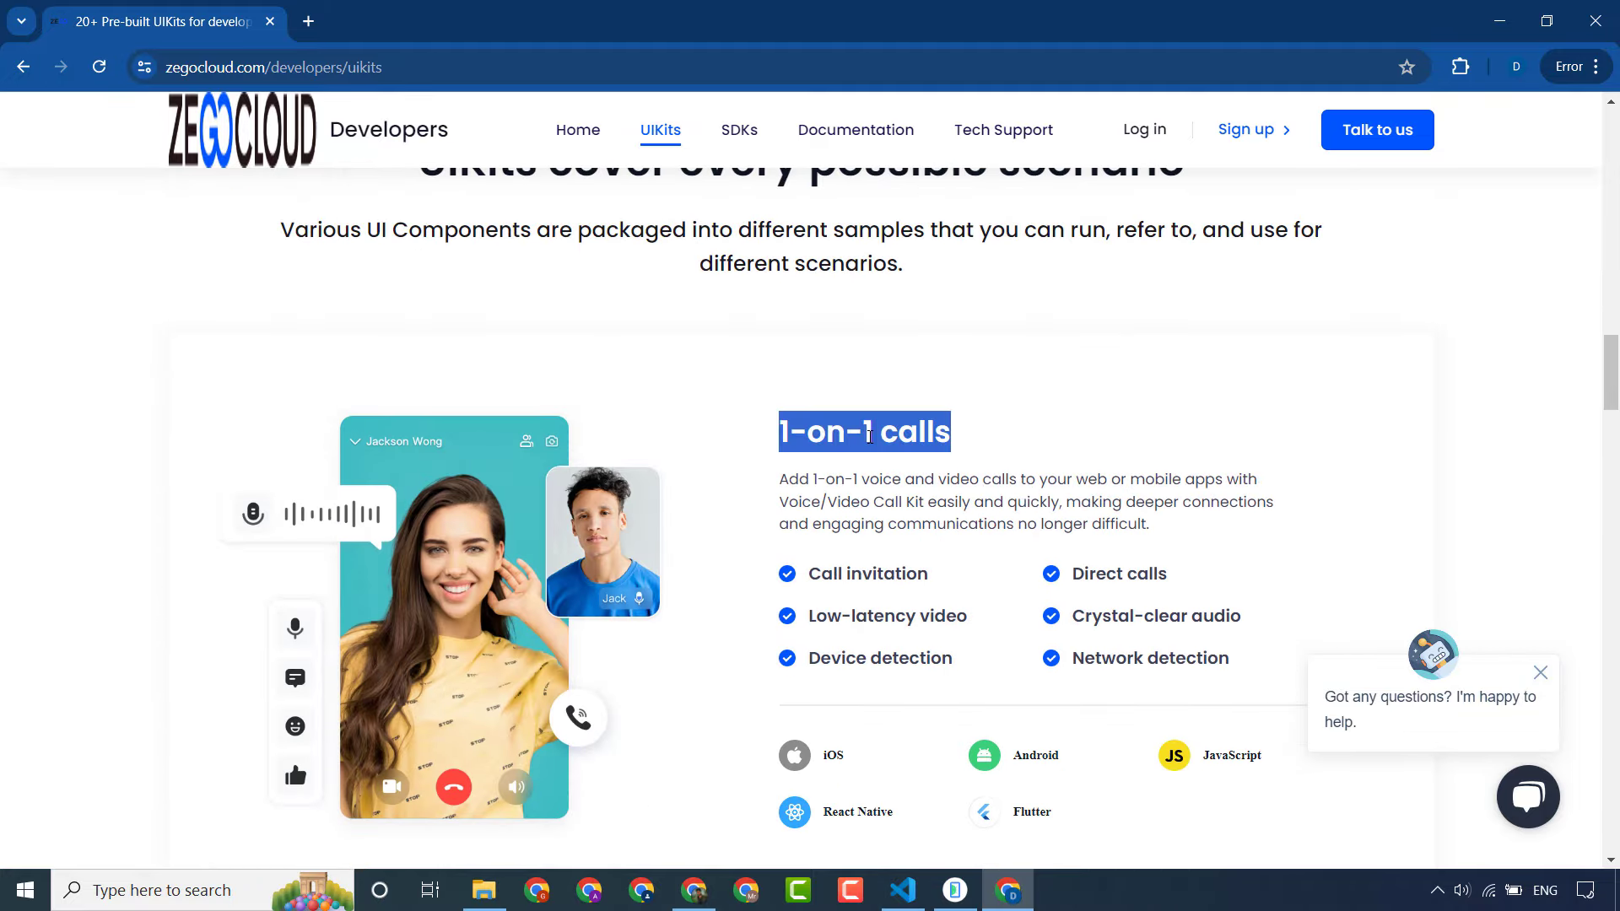
pyautogui.scroll(-8, 869, 439)
pyautogui.doubleClick(377, 297)
pyautogui.scroll(-5, 905, 485)
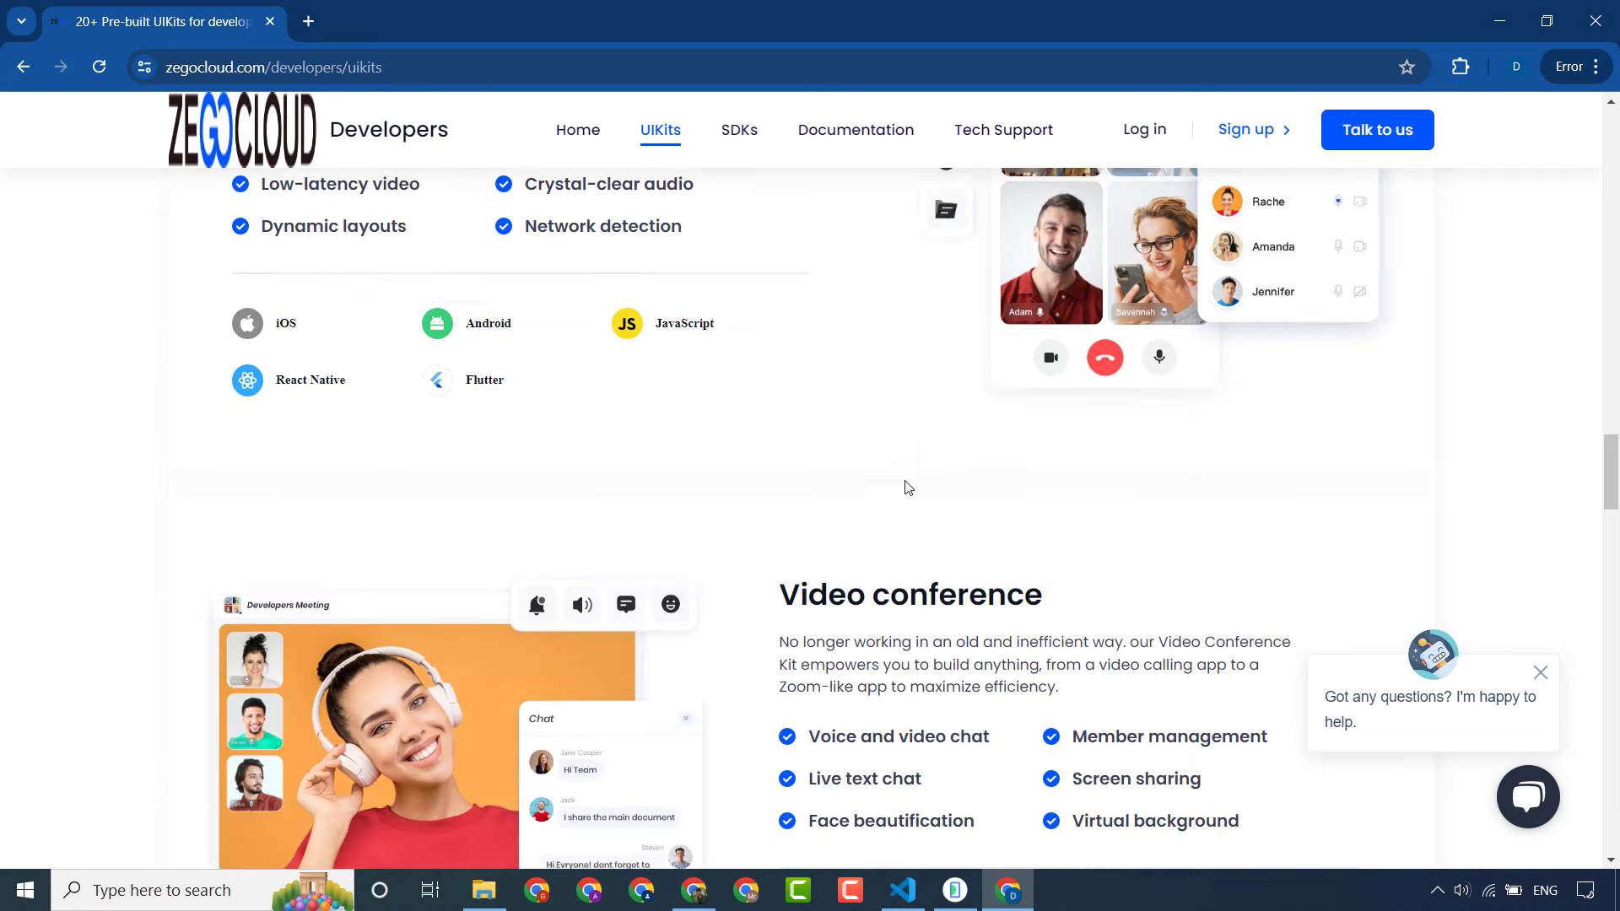
pyautogui.moveTo(1046, 463); pyautogui.dragTo(780, 466)
pyautogui.scroll(-6, 792, 484)
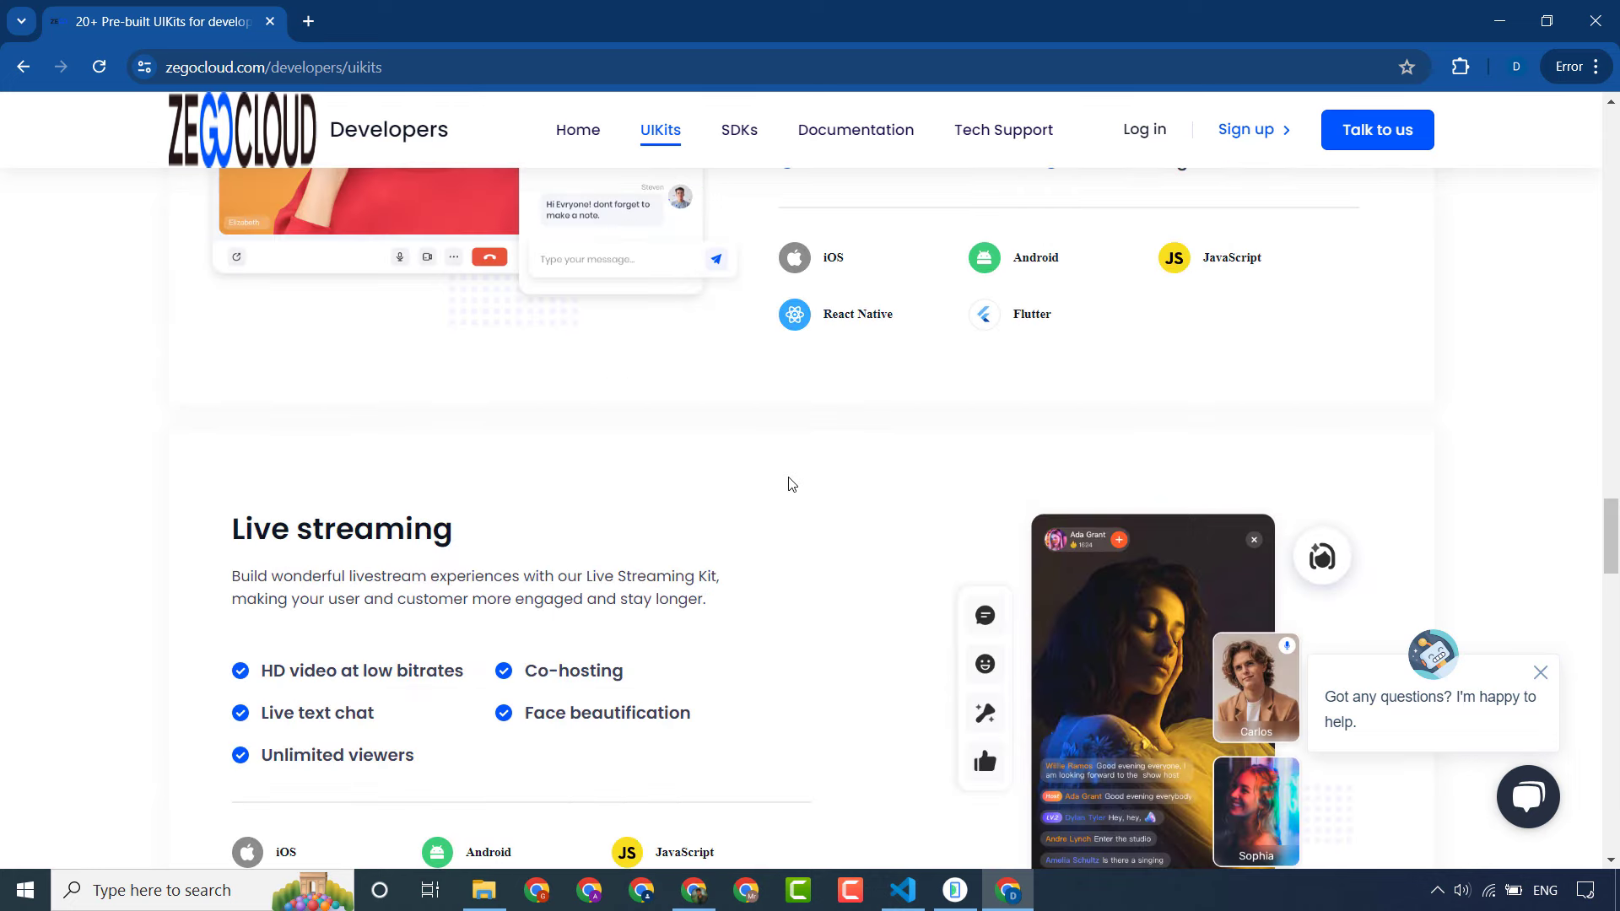
pyautogui.scroll(-1, 792, 483)
pyautogui.tripleClick(293, 426)
pyautogui.scroll(-7, 604, 478)
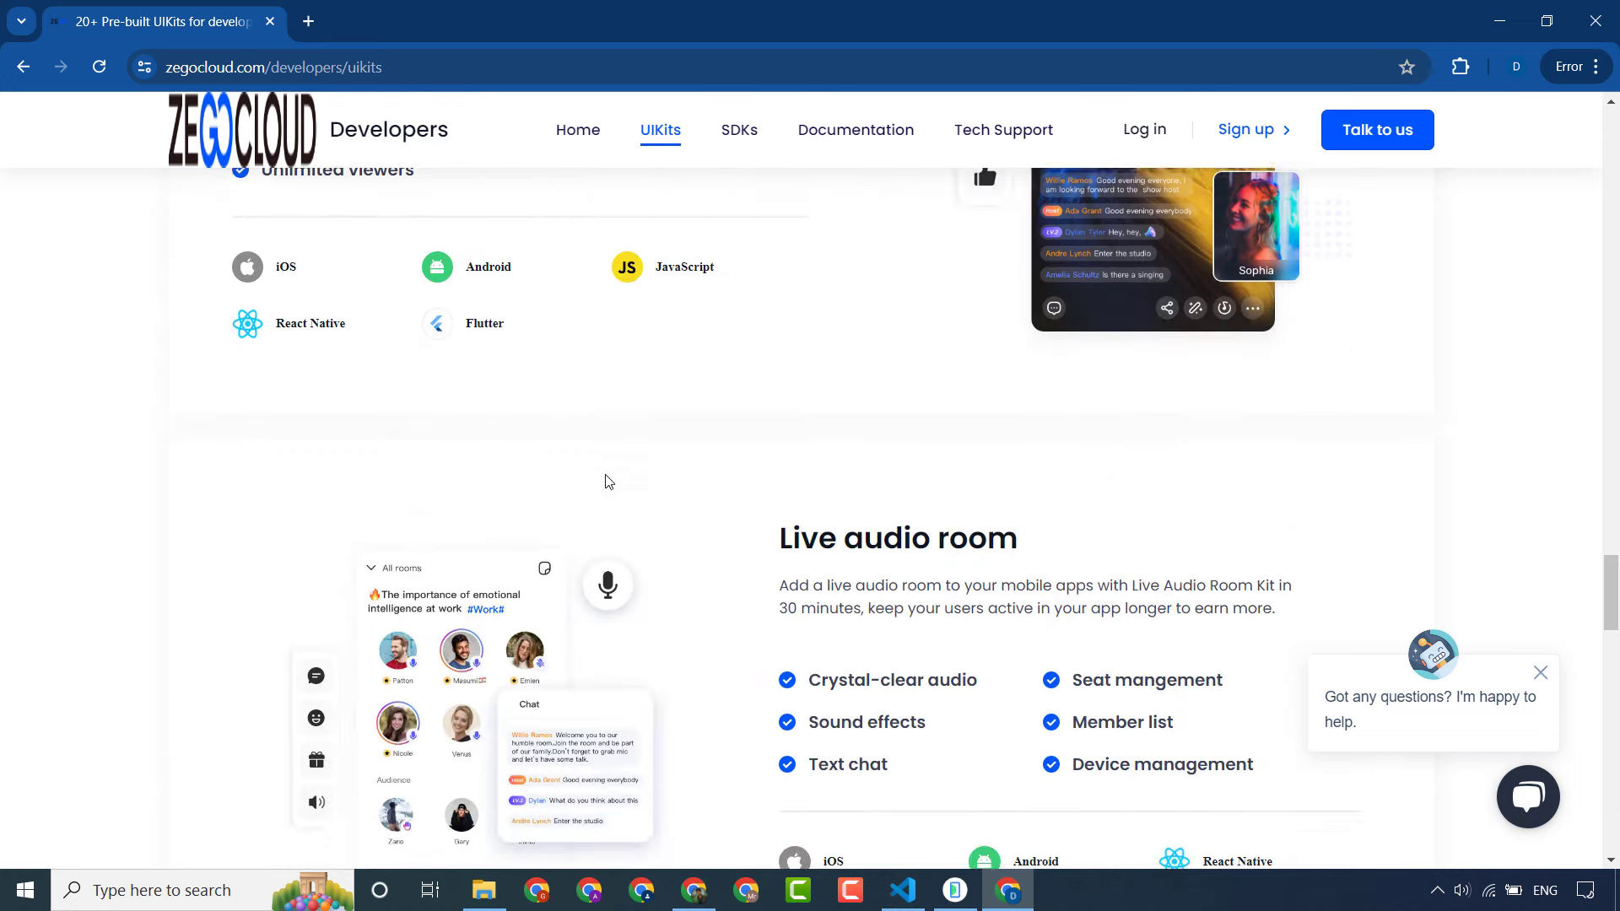
pyautogui.tripleClick(928, 399)
pyautogui.scroll(-6, 723, 423)
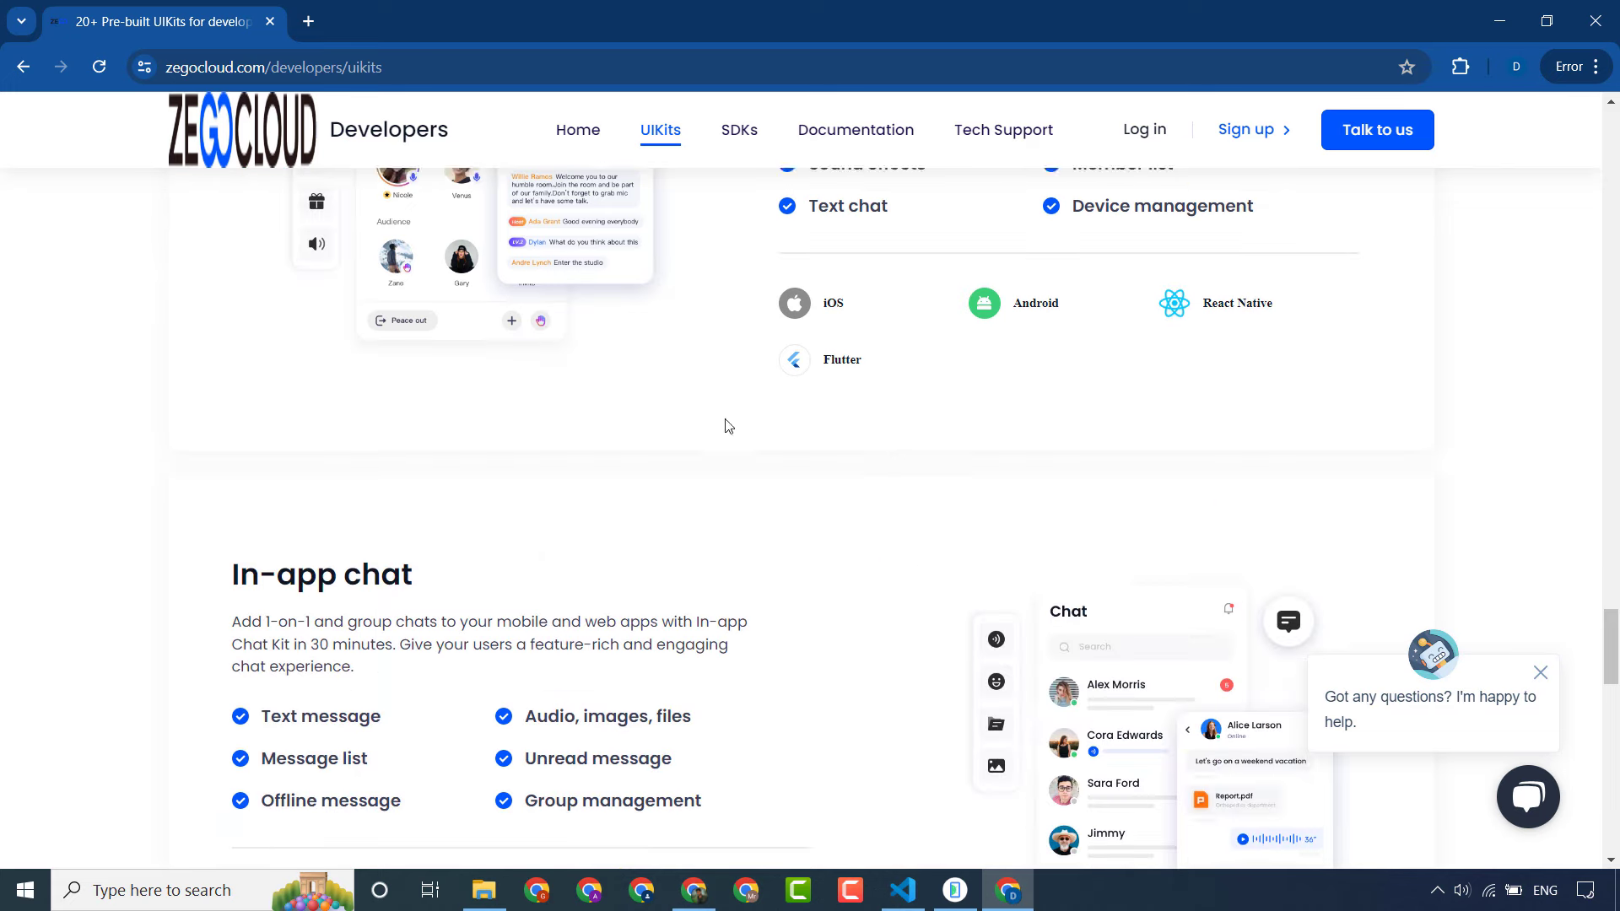
pyautogui.tripleClick(367, 463)
pyautogui.scroll(-9, 633, 498)
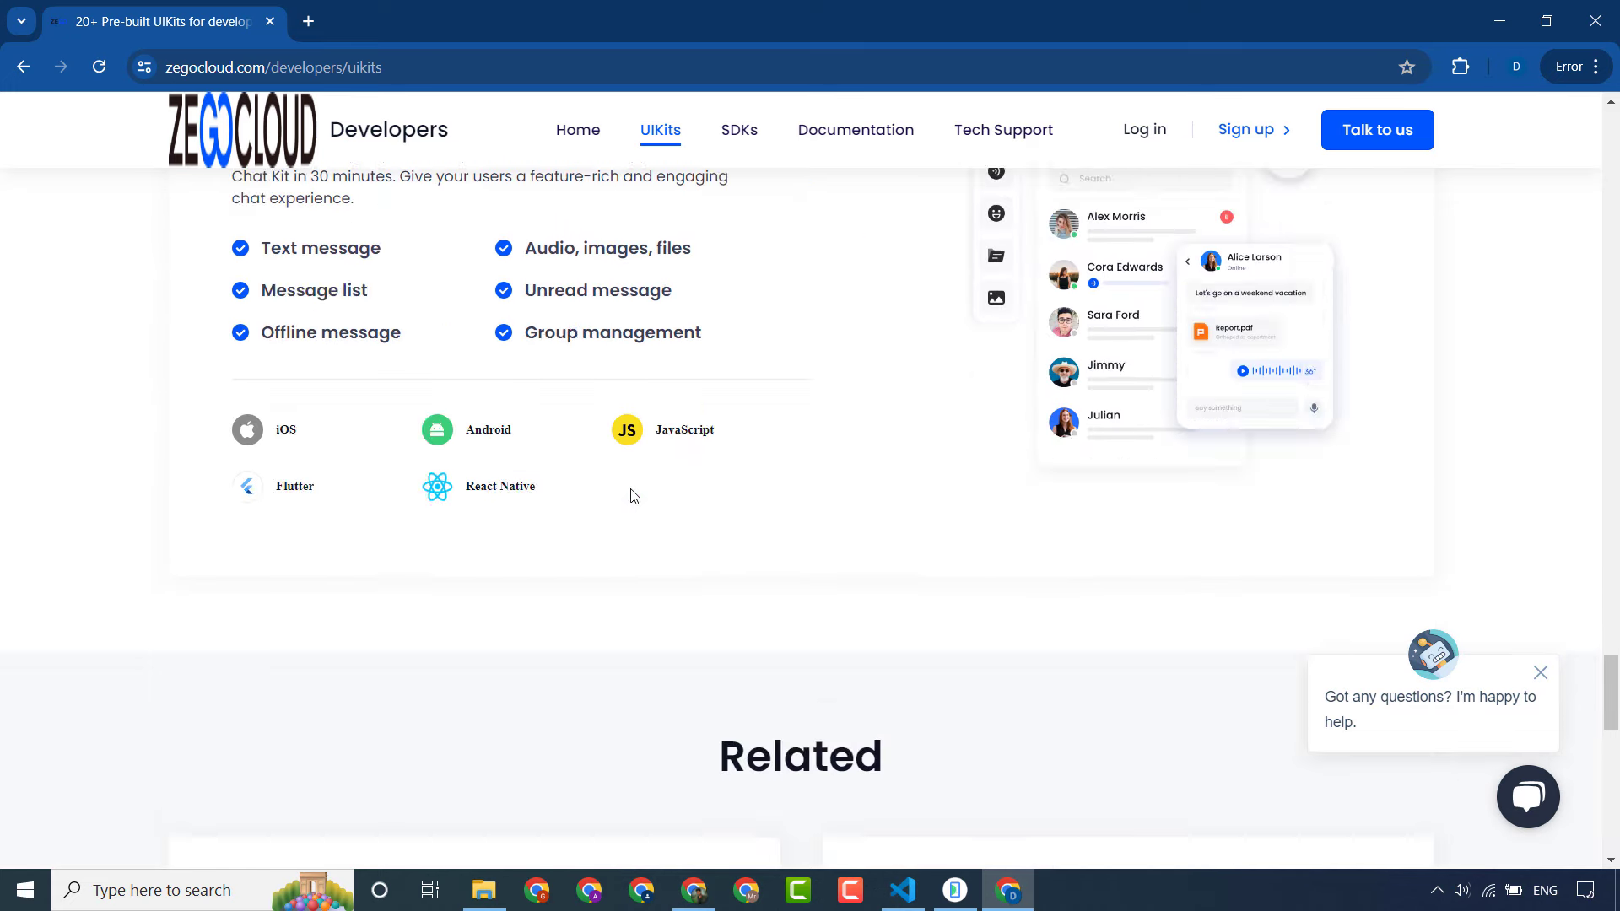
pyautogui.scroll(7, 897, 560)
pyautogui.scroll(-5, 503, 589)
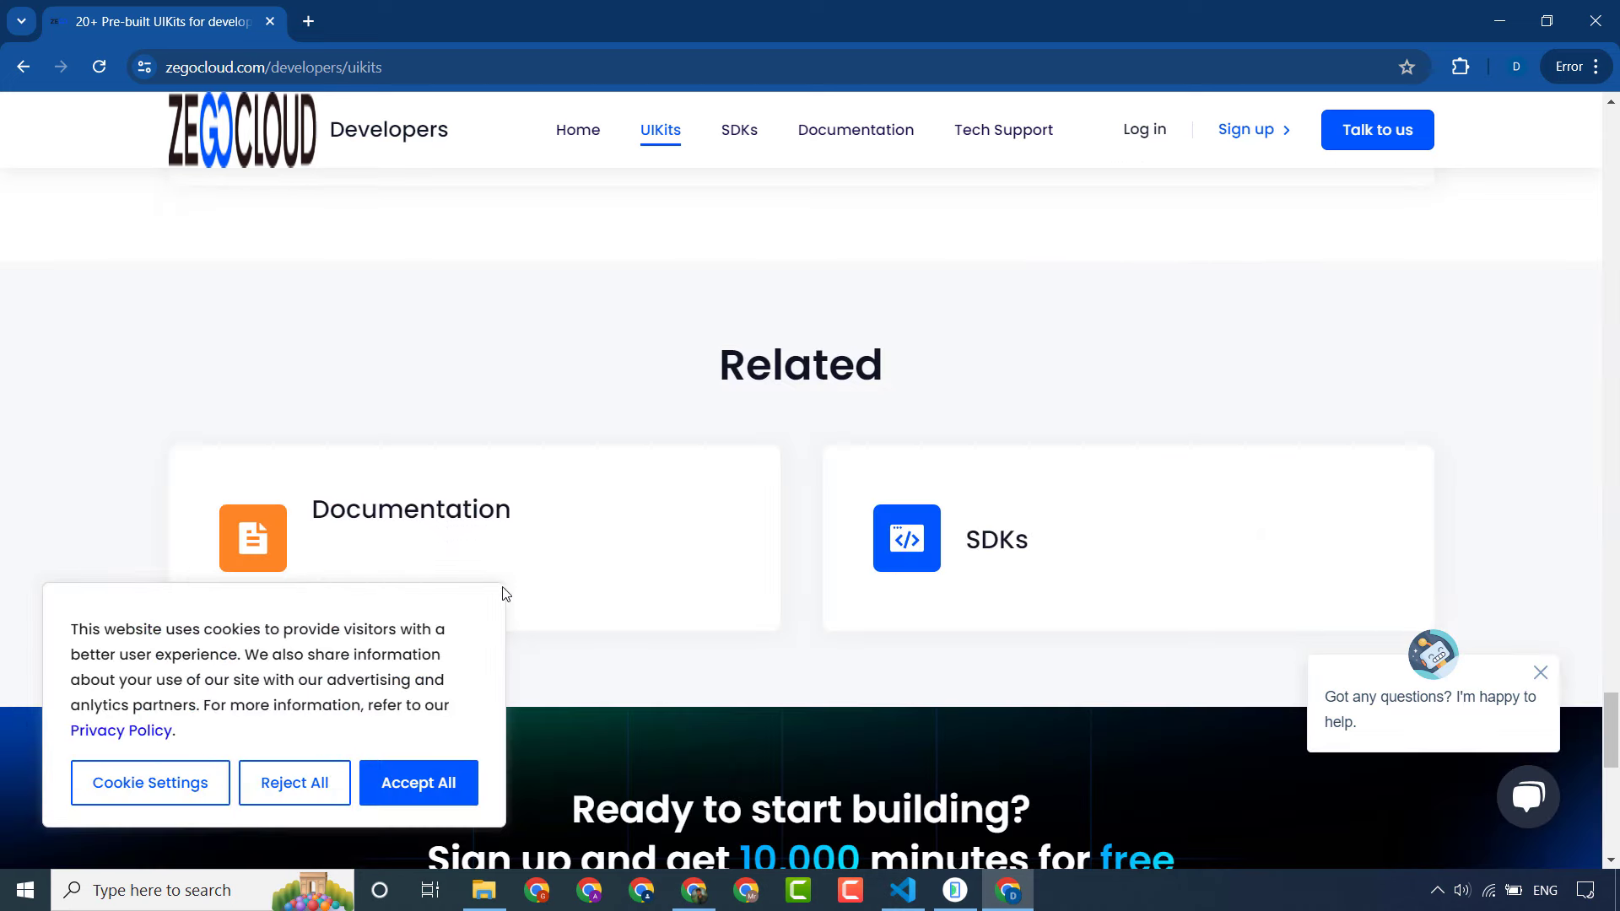
# Step: Accept all cookies on the site and return to the top of the UIKits page
pyautogui.rightClick(429, 509)
pyautogui.click(290, 347)
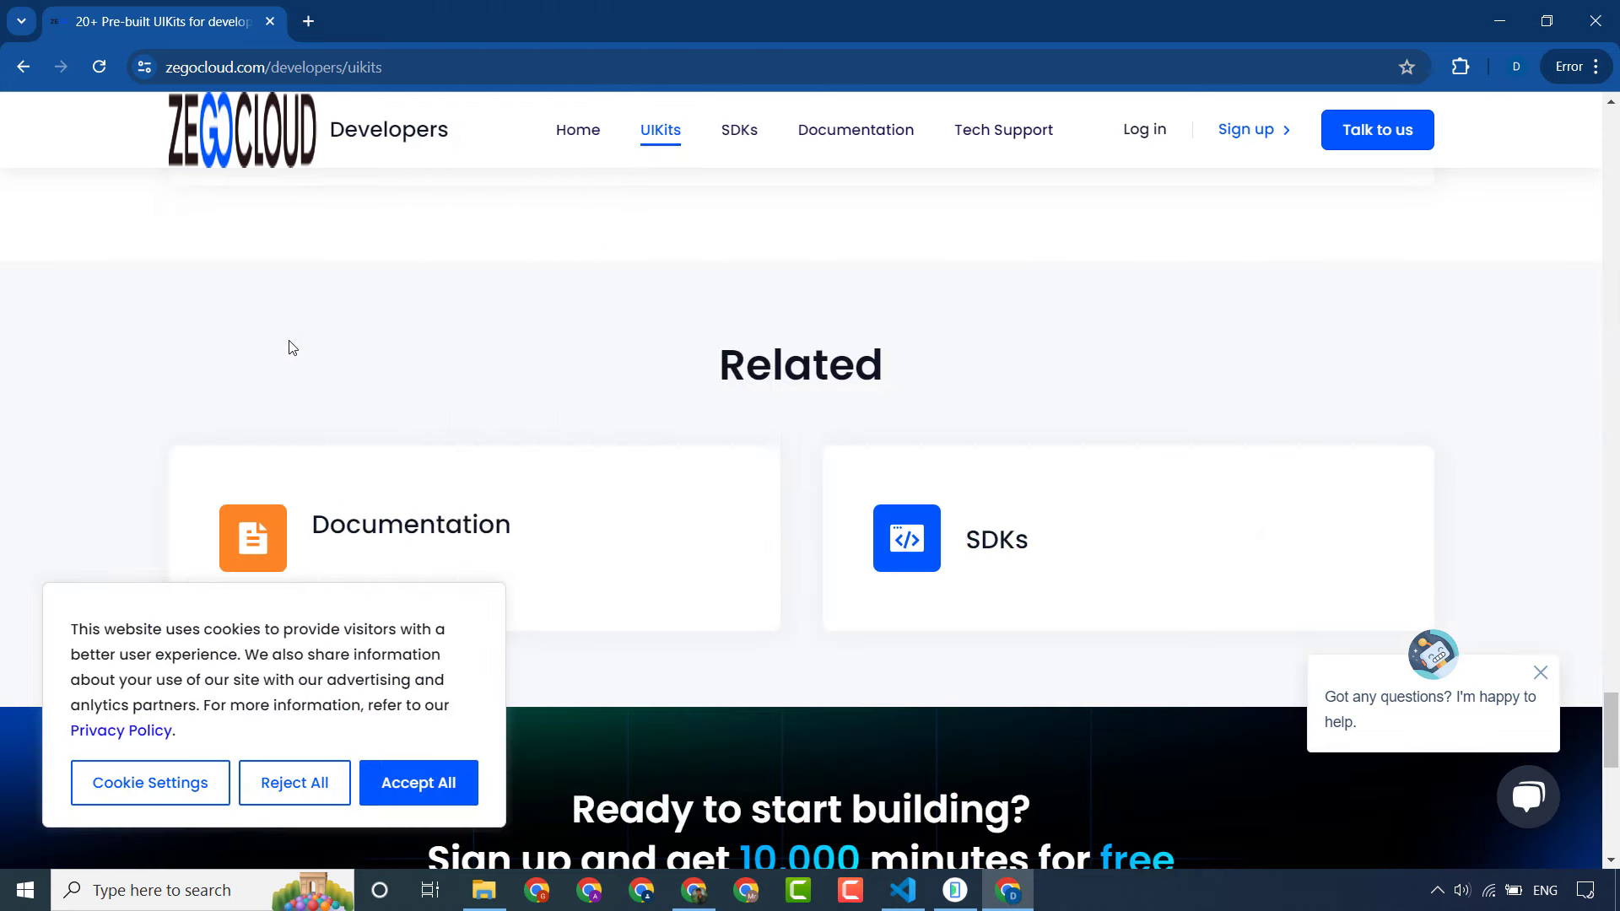
pyautogui.scroll(-5, 716, 163)
pyautogui.scroll(3, 992, 496)
pyautogui.scroll(6, 992, 496)
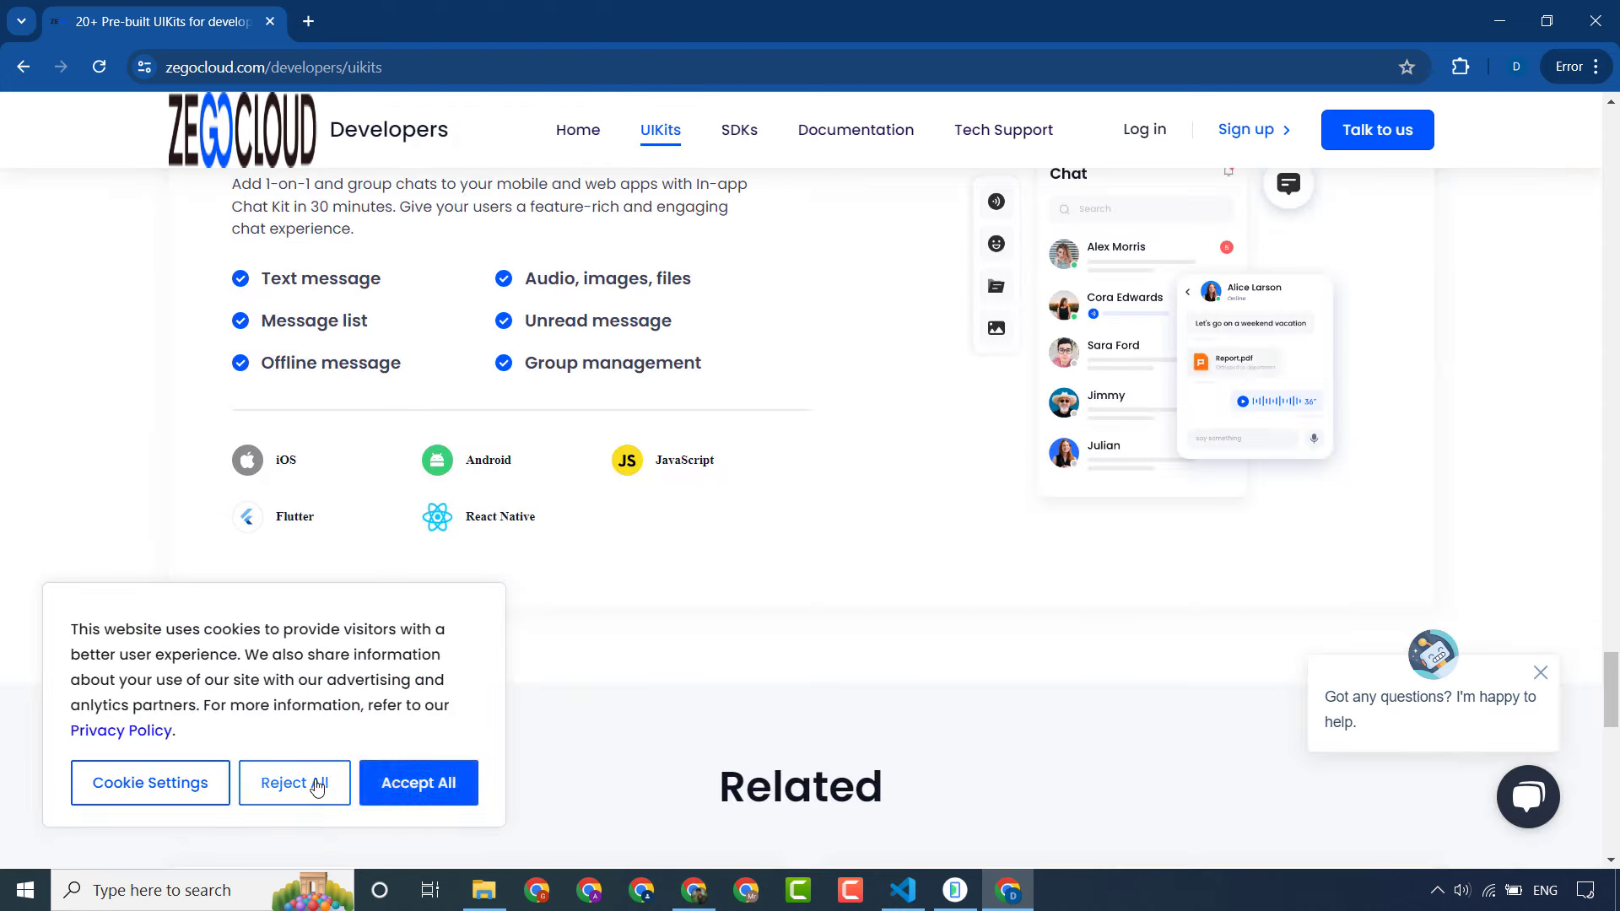
pyautogui.scroll(6, 697, 677)
pyautogui.scroll(15, 697, 678)
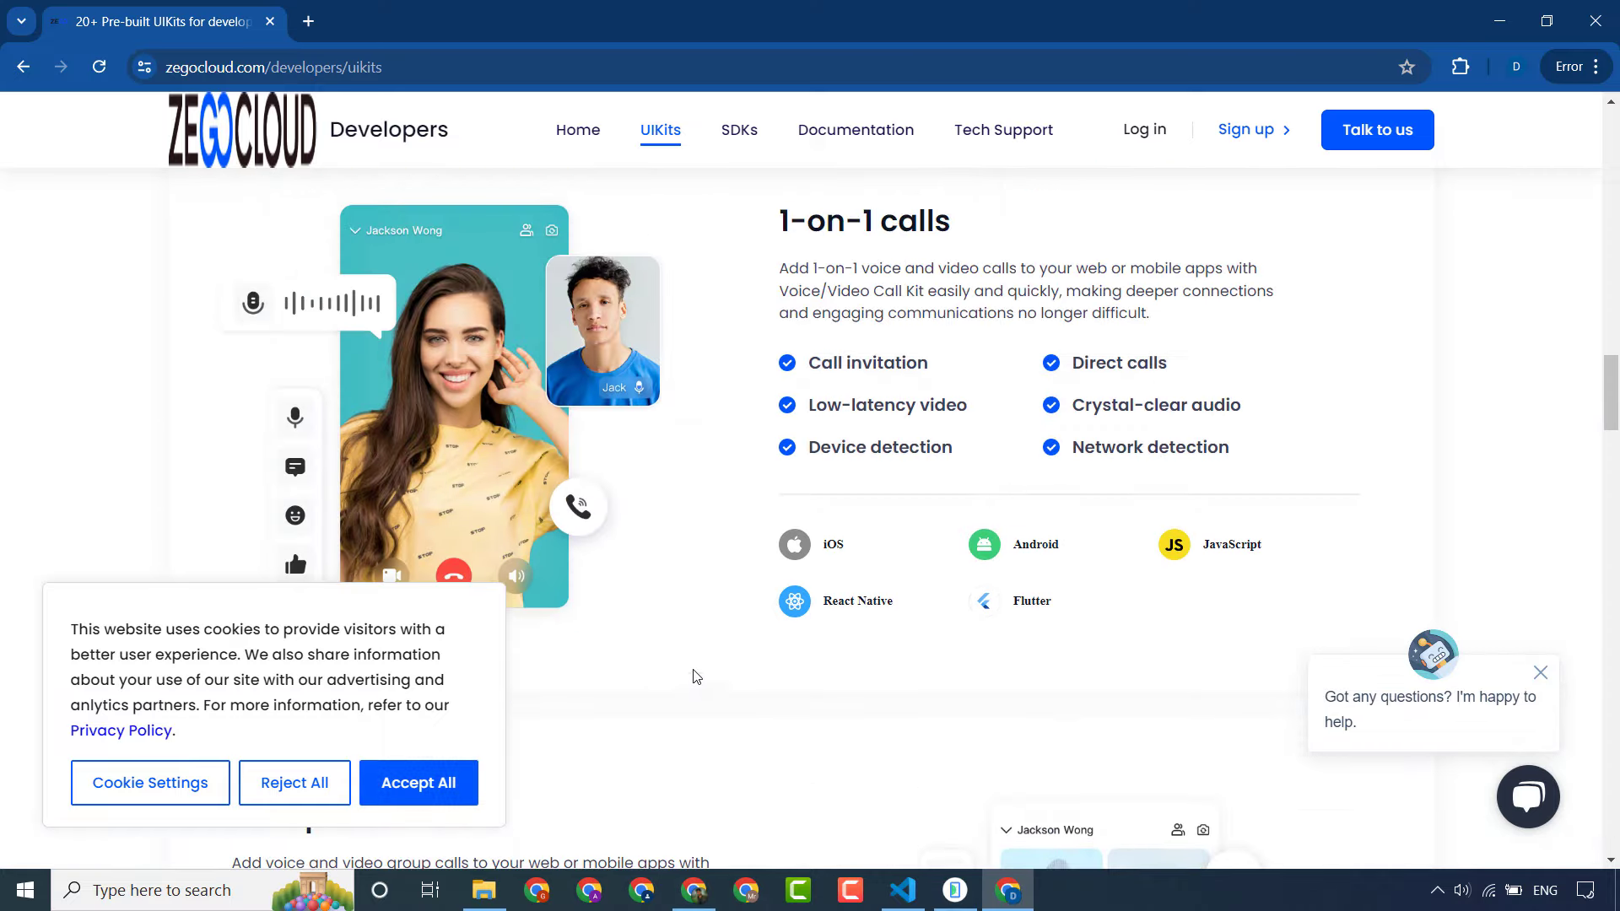
pyautogui.click(436, 785)
pyautogui.scroll(15, 675, 612)
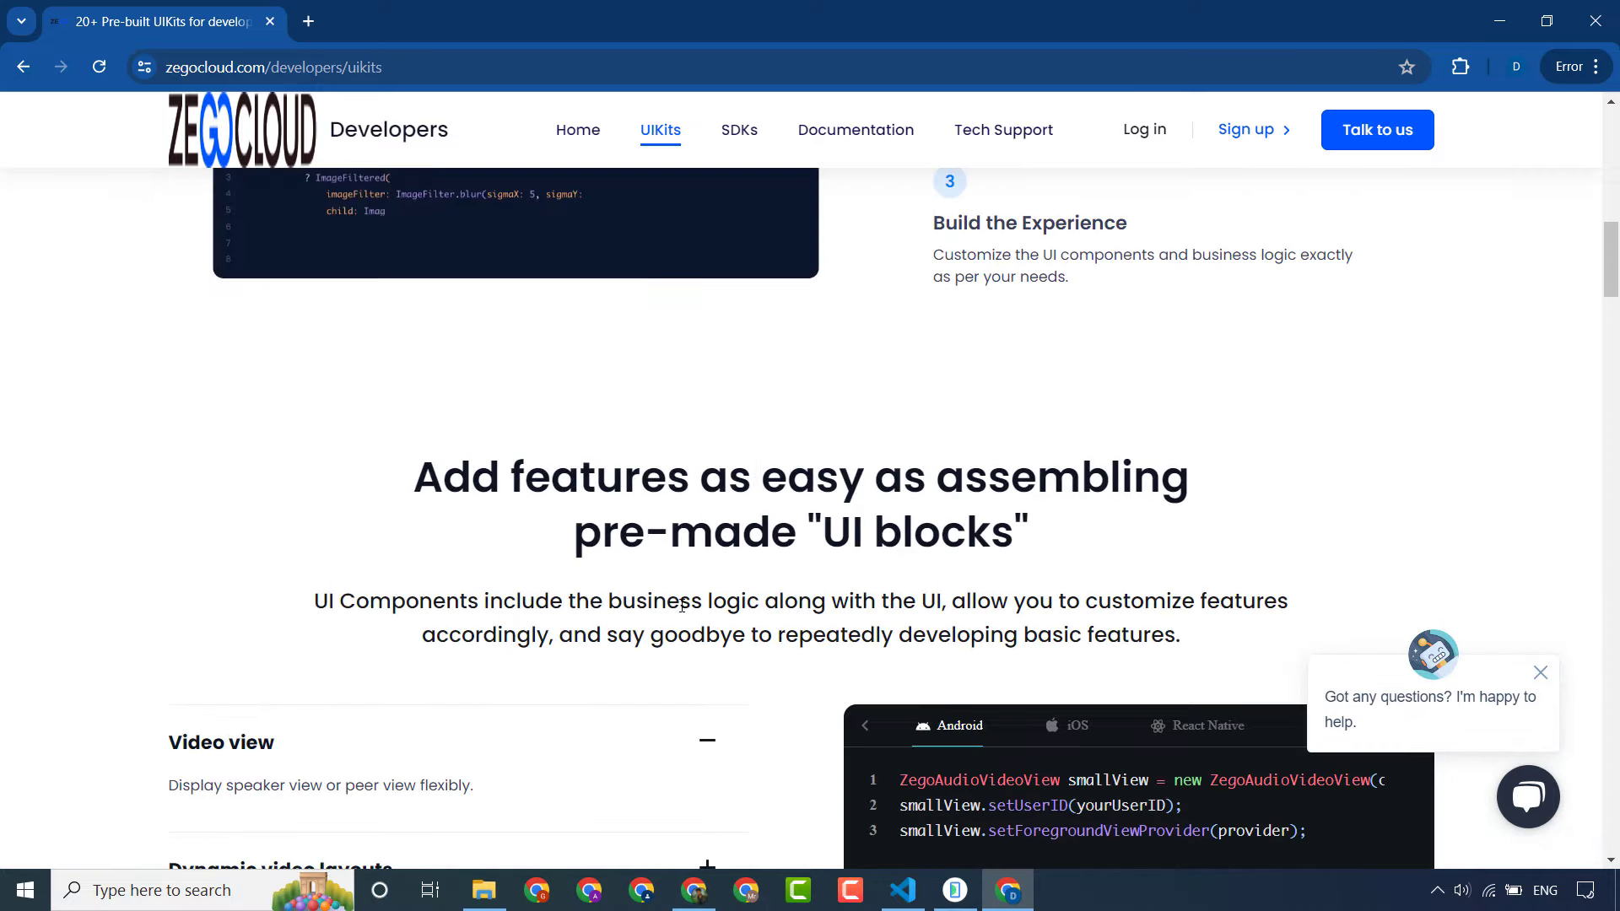
# Step: Go to the ZEGOCLOUD Console account sign-up page
pyautogui.rightClick(311, 651)
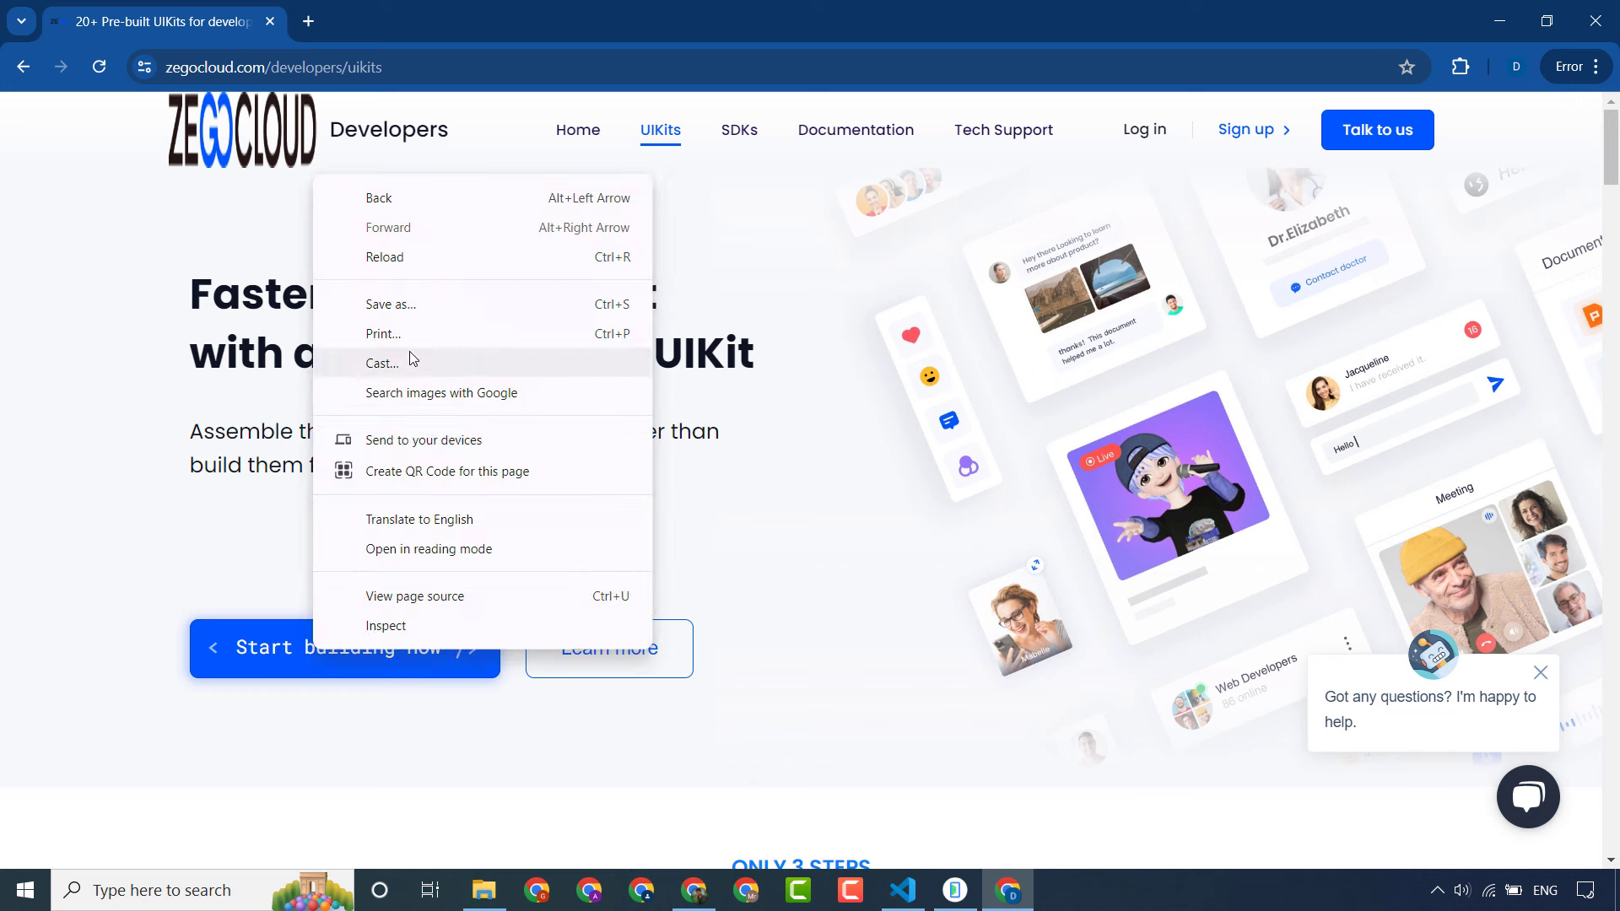
pyautogui.click(237, 540)
pyautogui.rightClick(1259, 131)
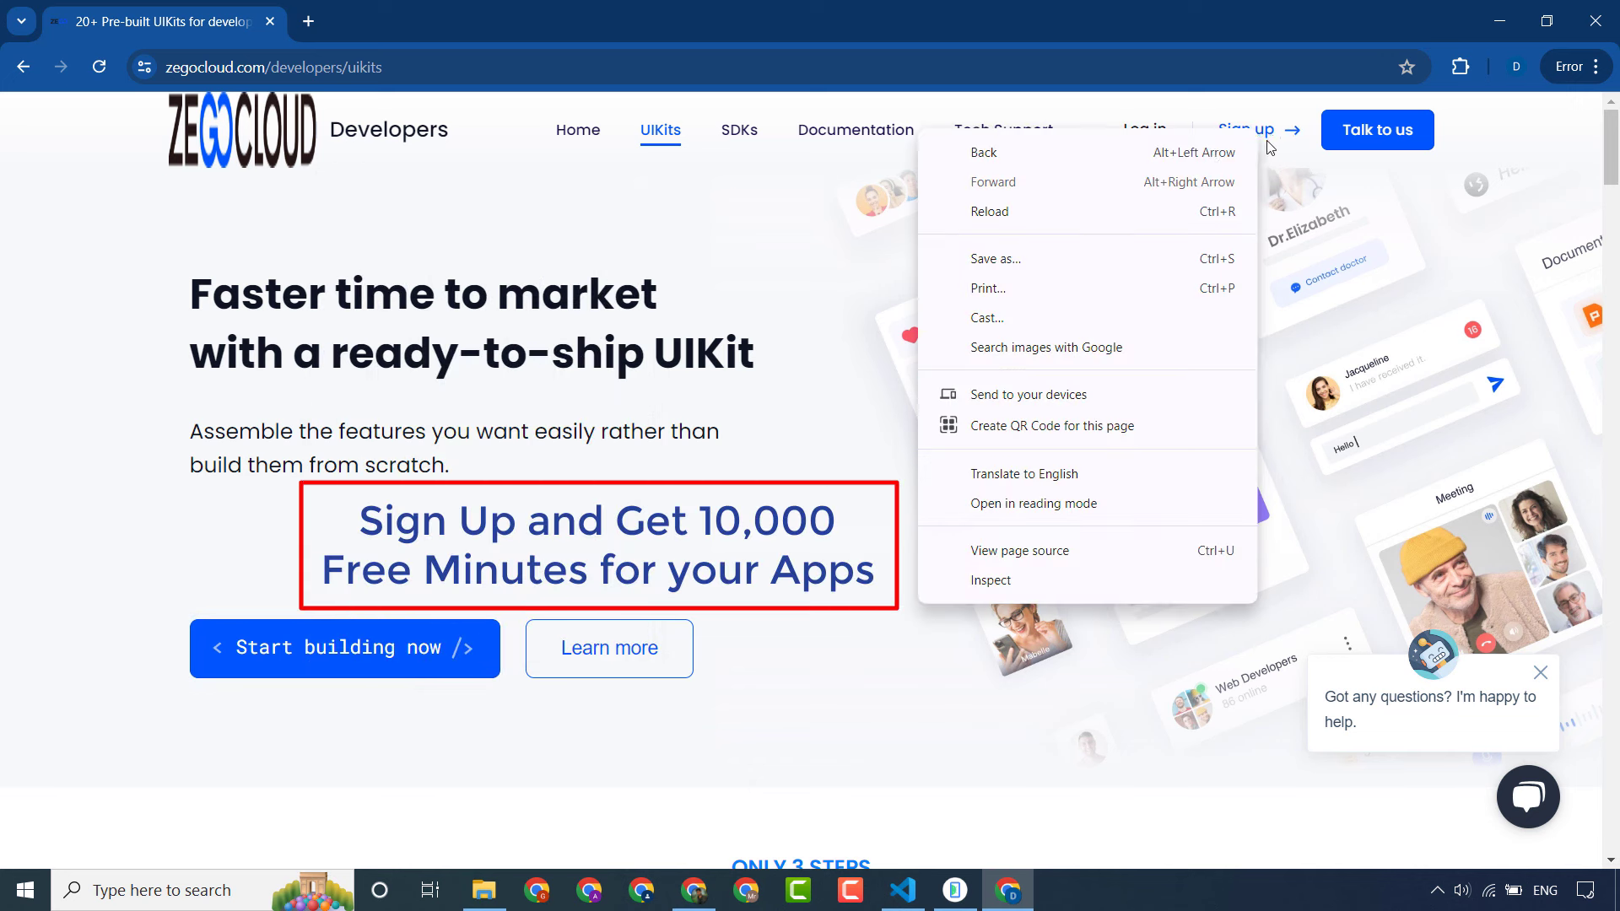
pyautogui.click(1288, 142)
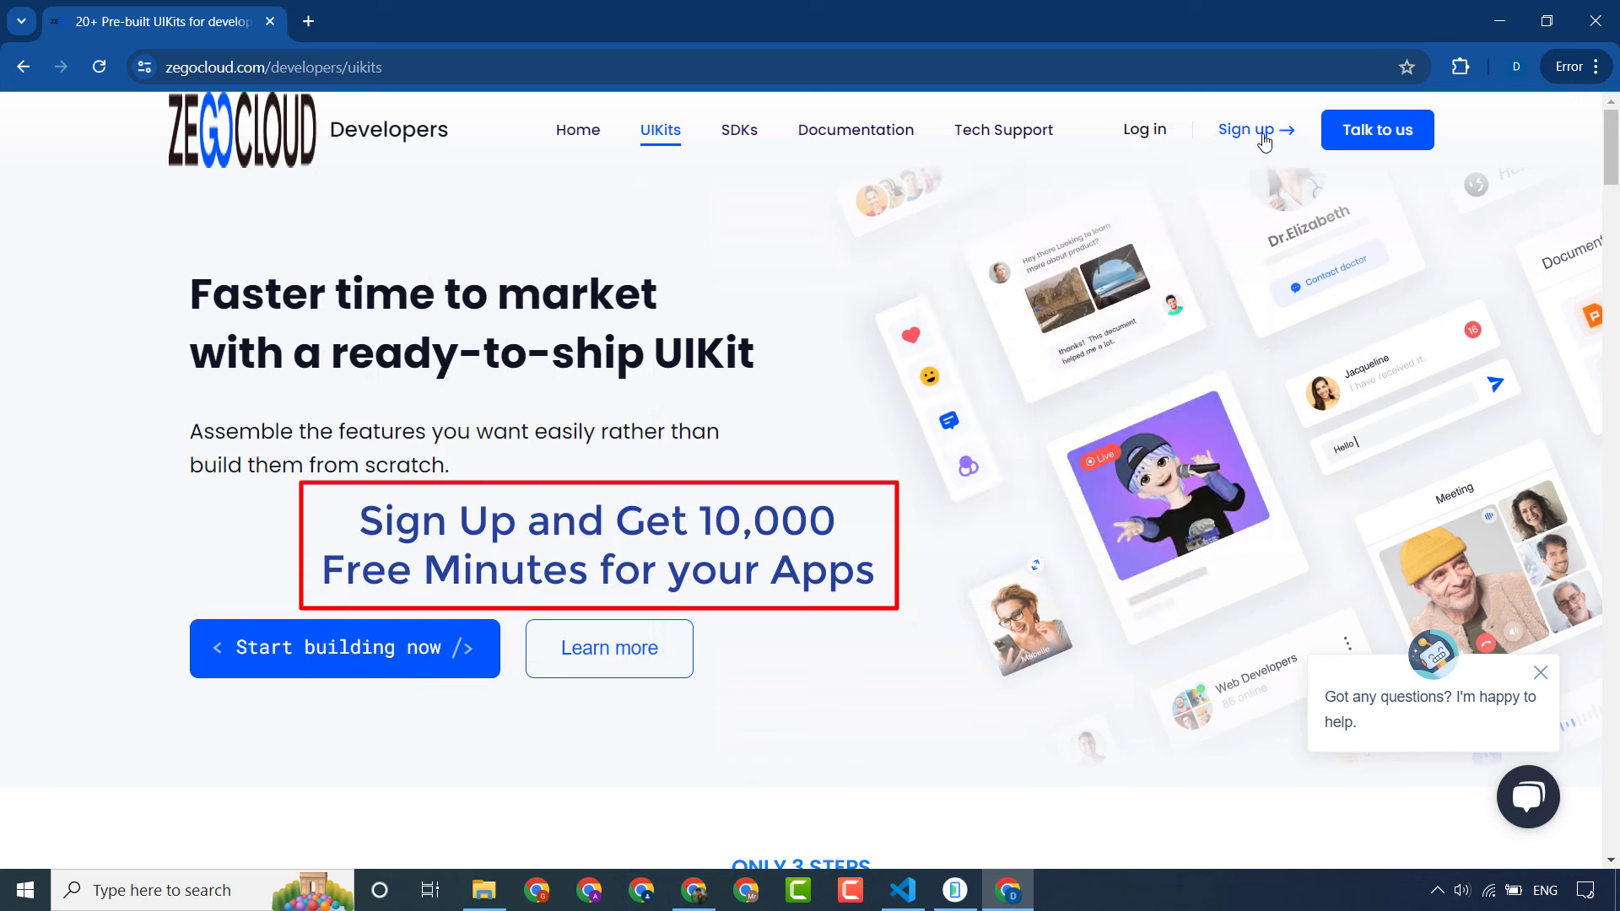
pyautogui.click(325, 662)
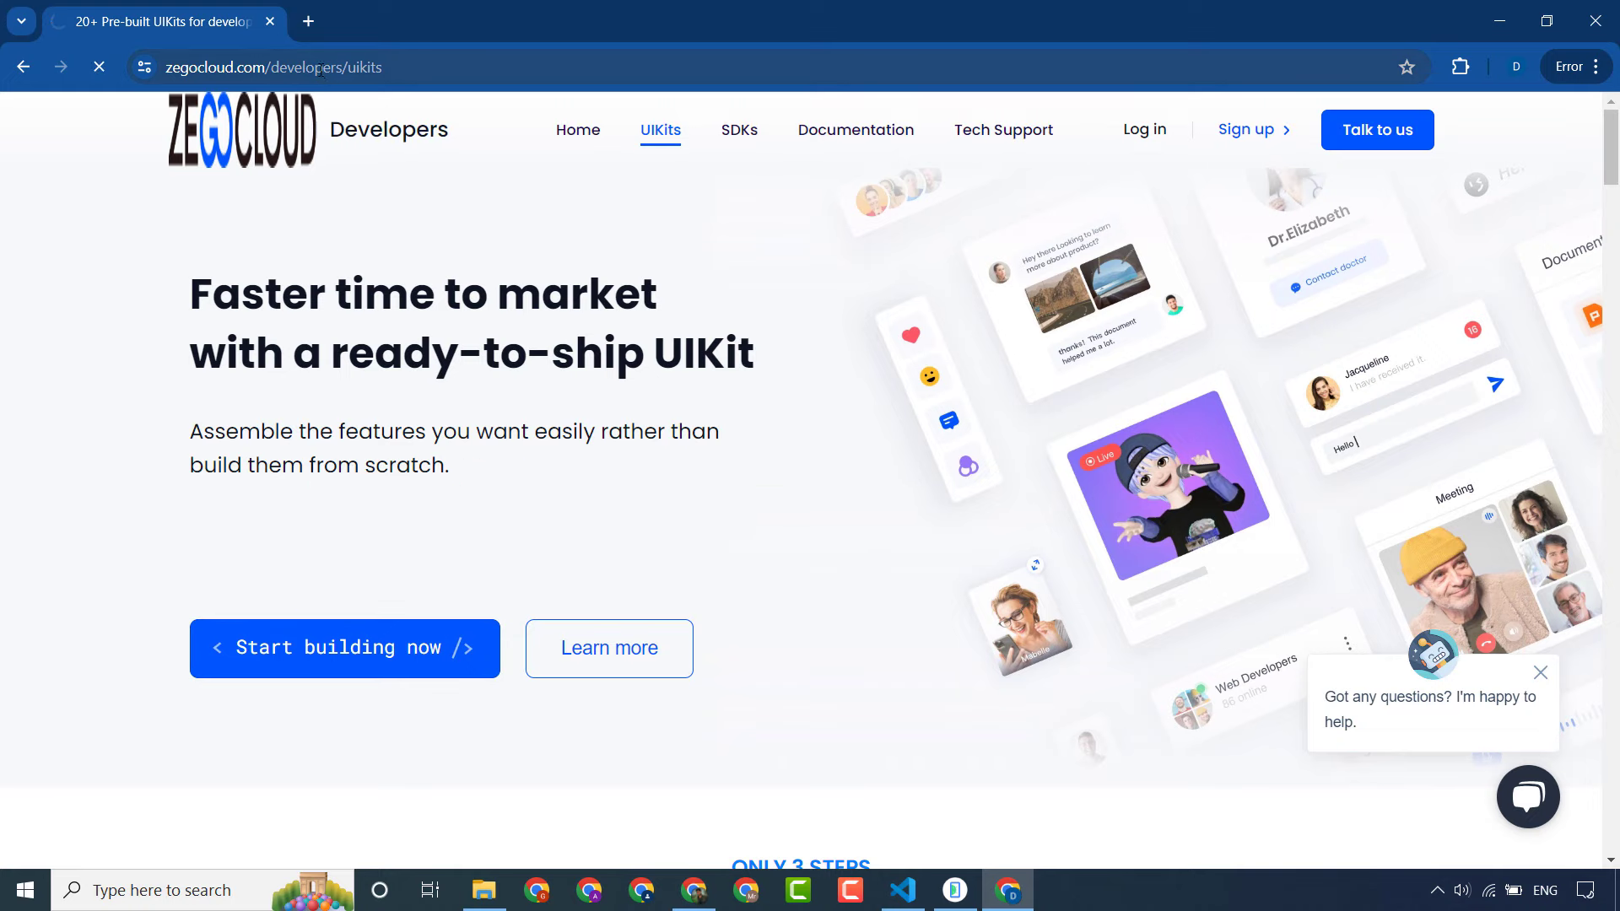
# Step: Search for zegocloud in a new tab, then close it and return to the sign-up form
pyautogui.click(311, 29)
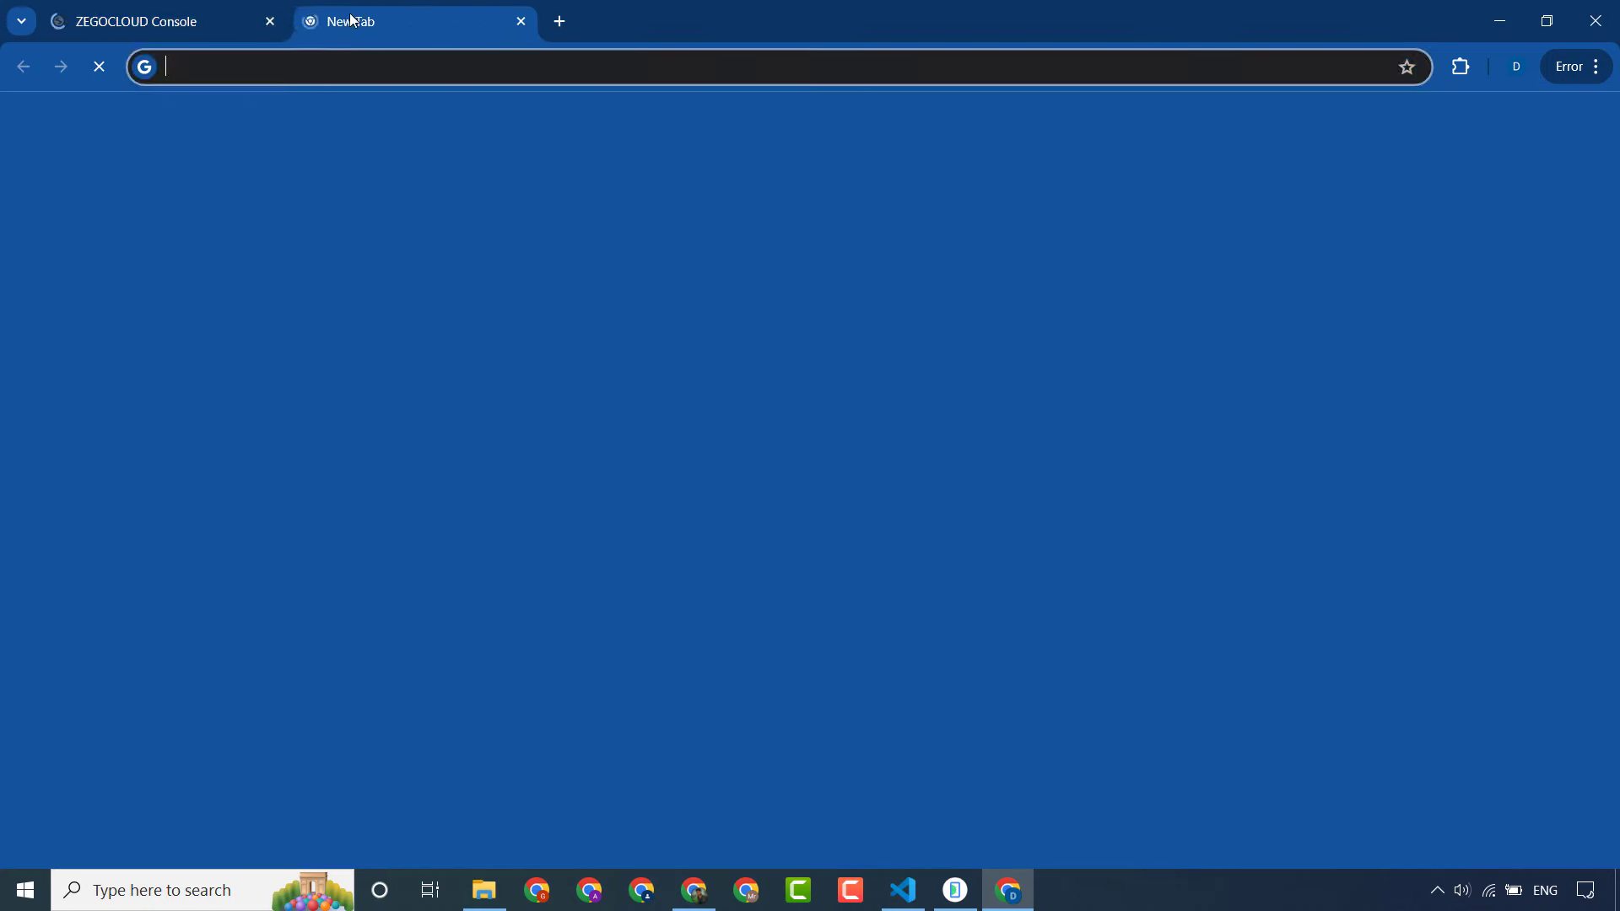
pyautogui.moveTo(310, 30); pyautogui.dragTo(188, 7)
pyautogui.write('ze')
pyautogui.press('Return')
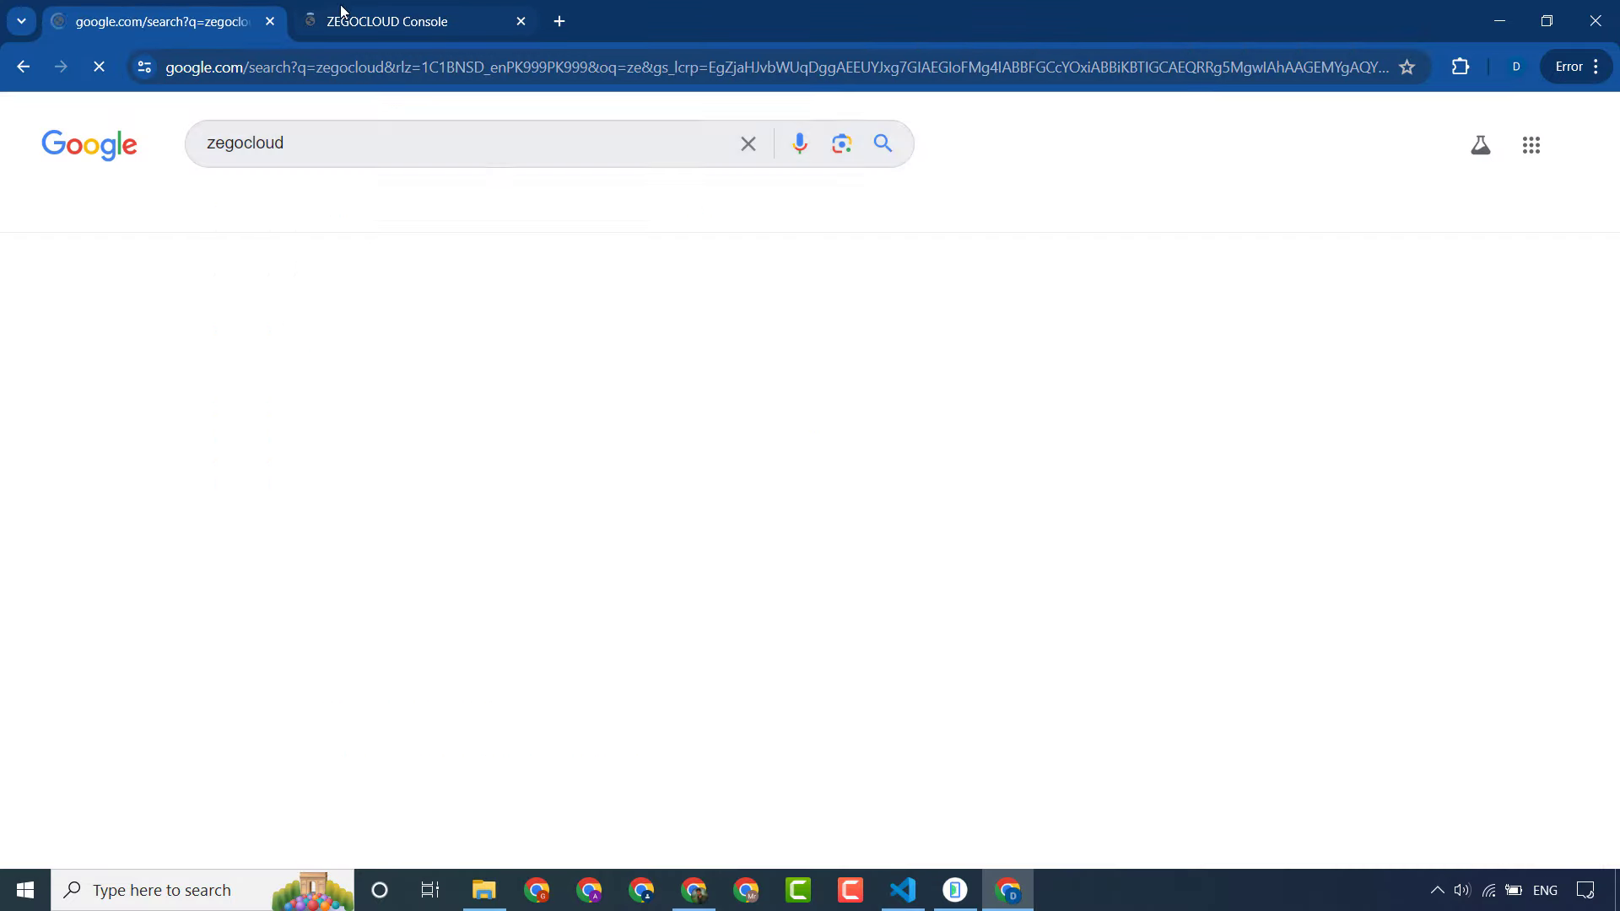
pyautogui.scroll(-5, 297, 538)
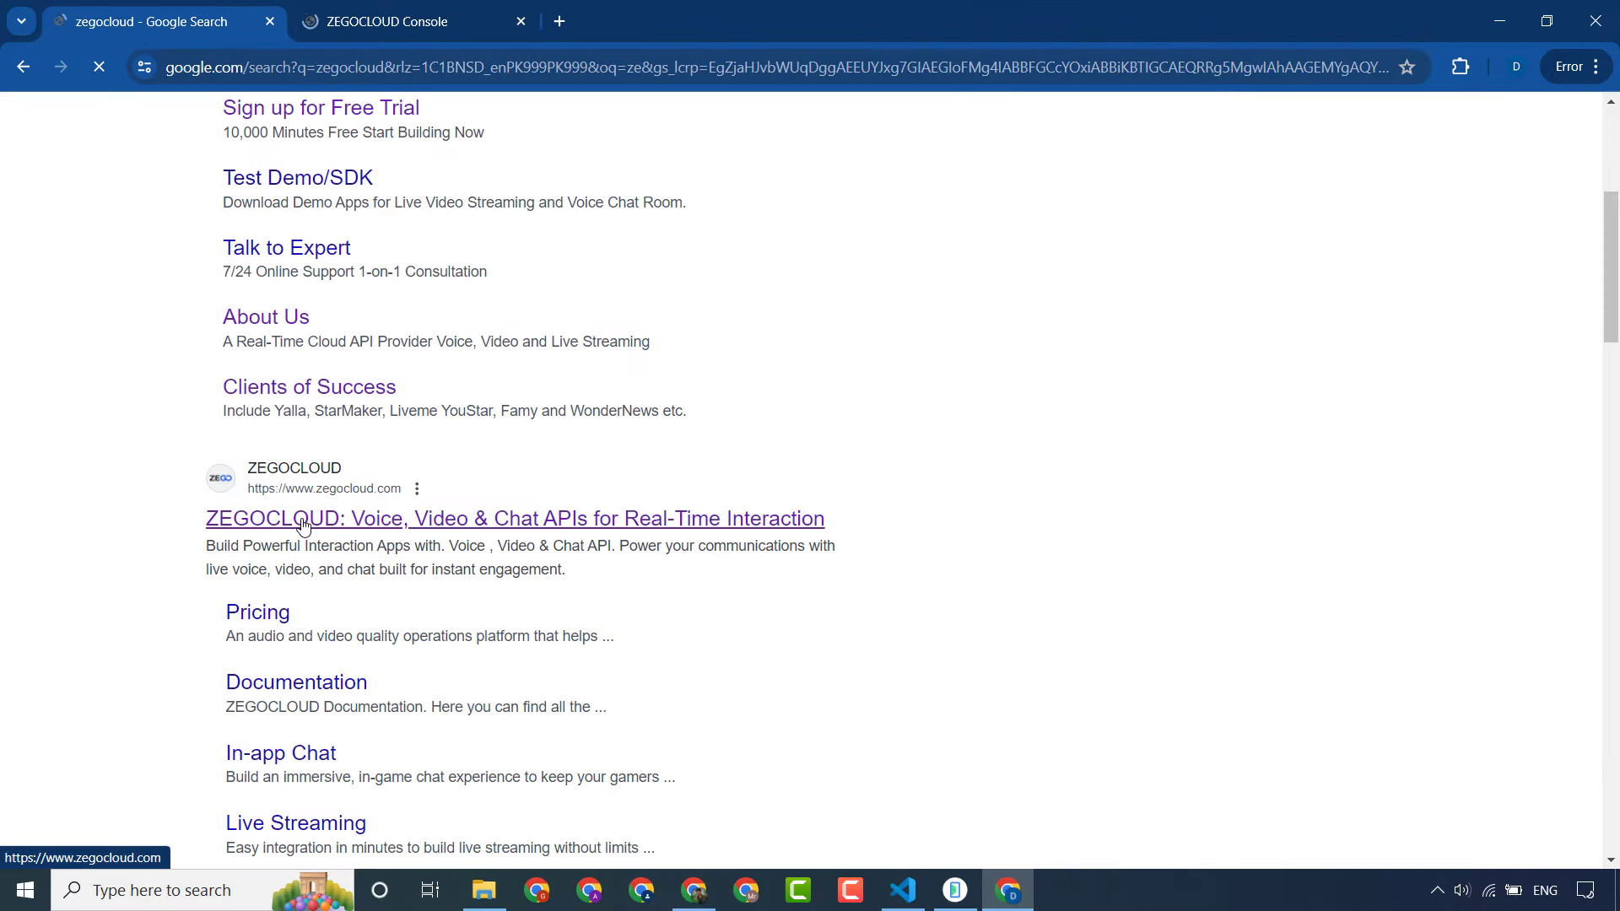
pyautogui.click(297, 538)
pyautogui.click(411, 12)
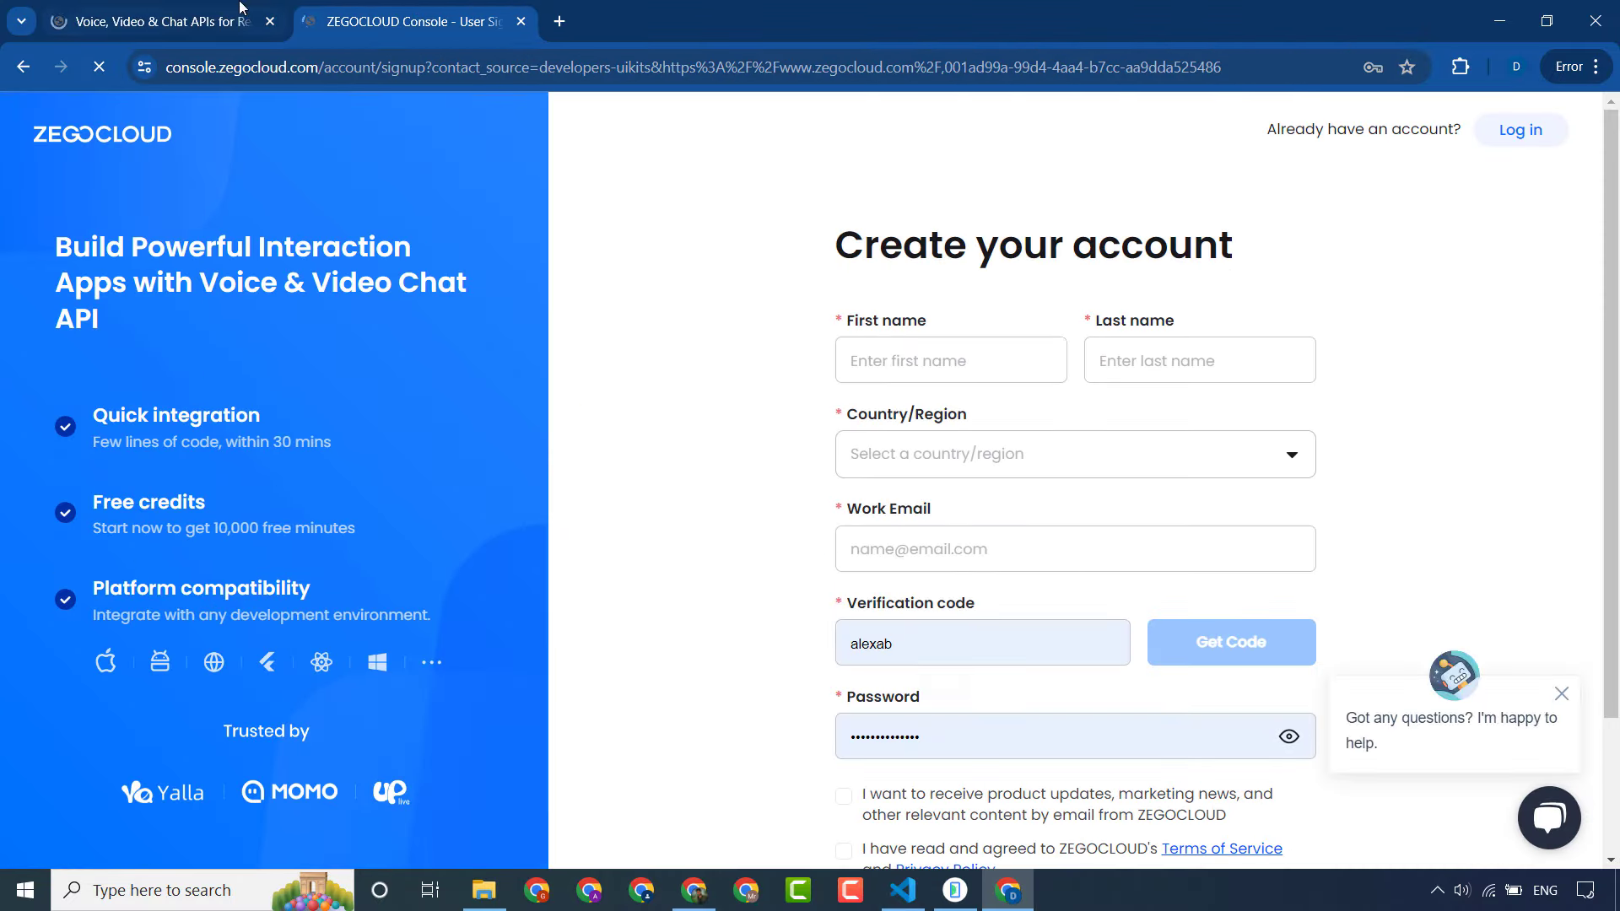
pyautogui.click(270, 21)
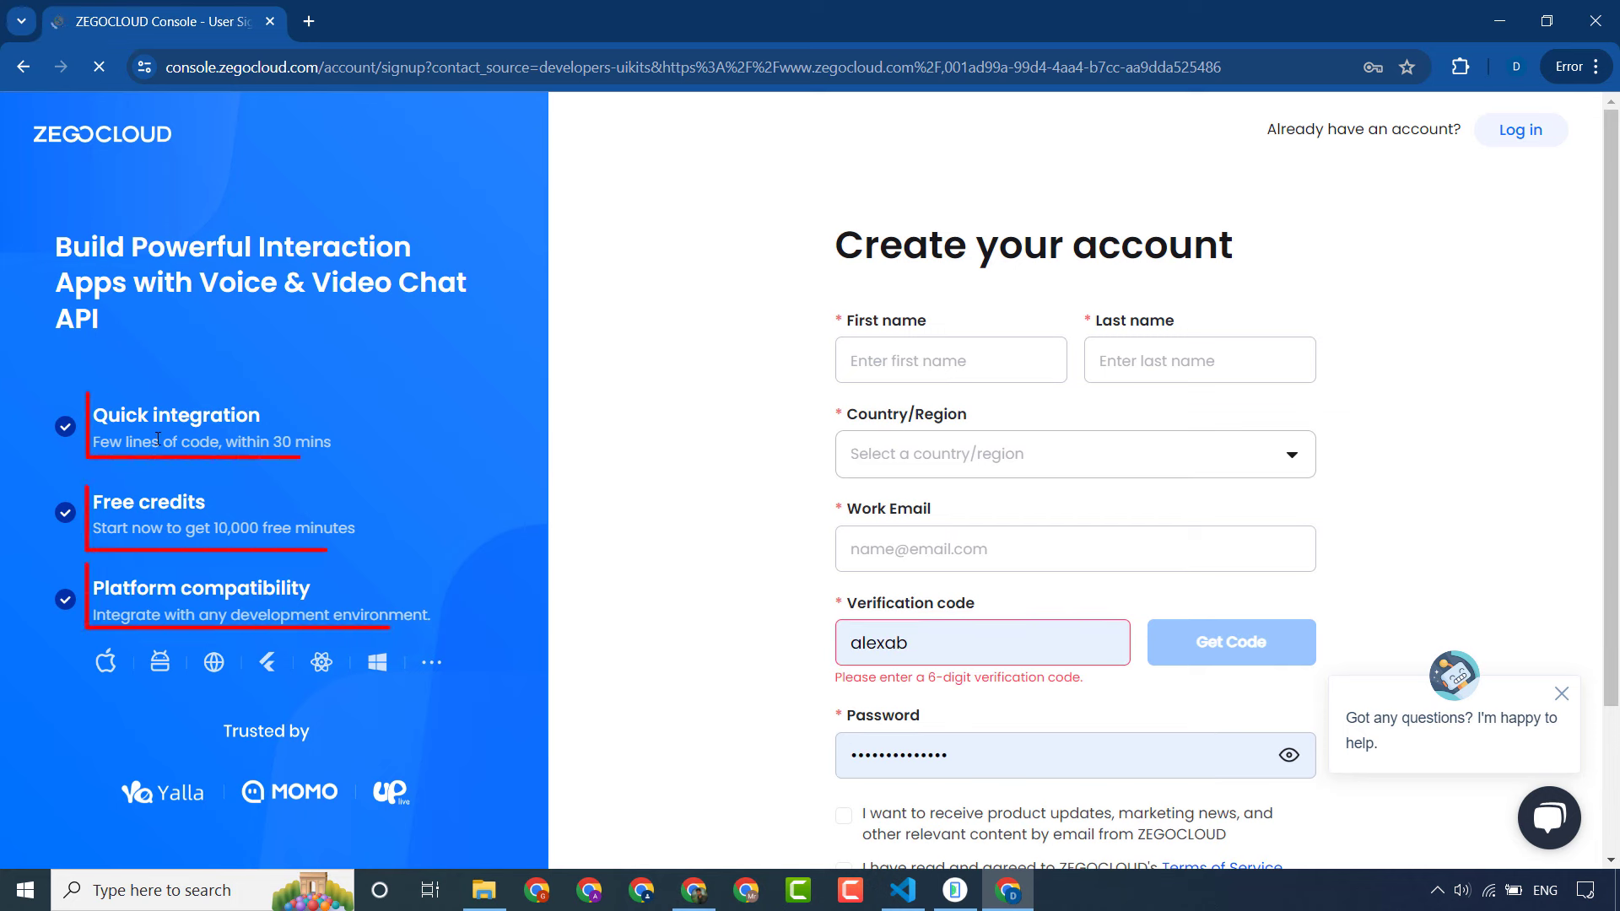
# Step: Highlight the quick integration, free credits and platform compatibility feature lines
pyautogui.tripleClick(289, 447)
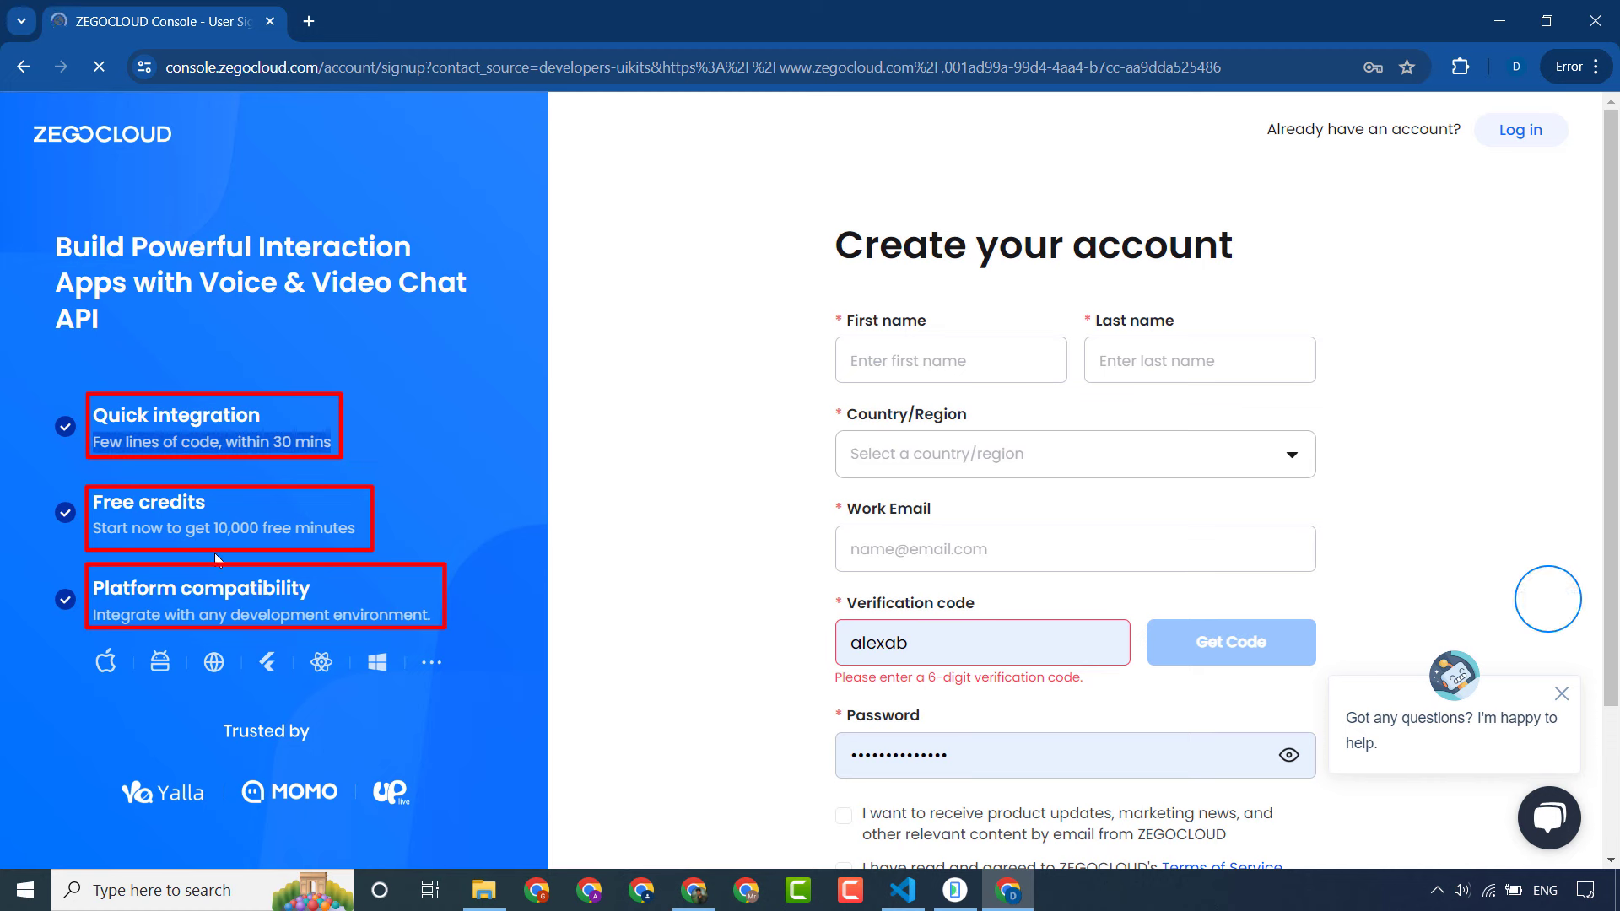
pyautogui.tripleClick(221, 527)
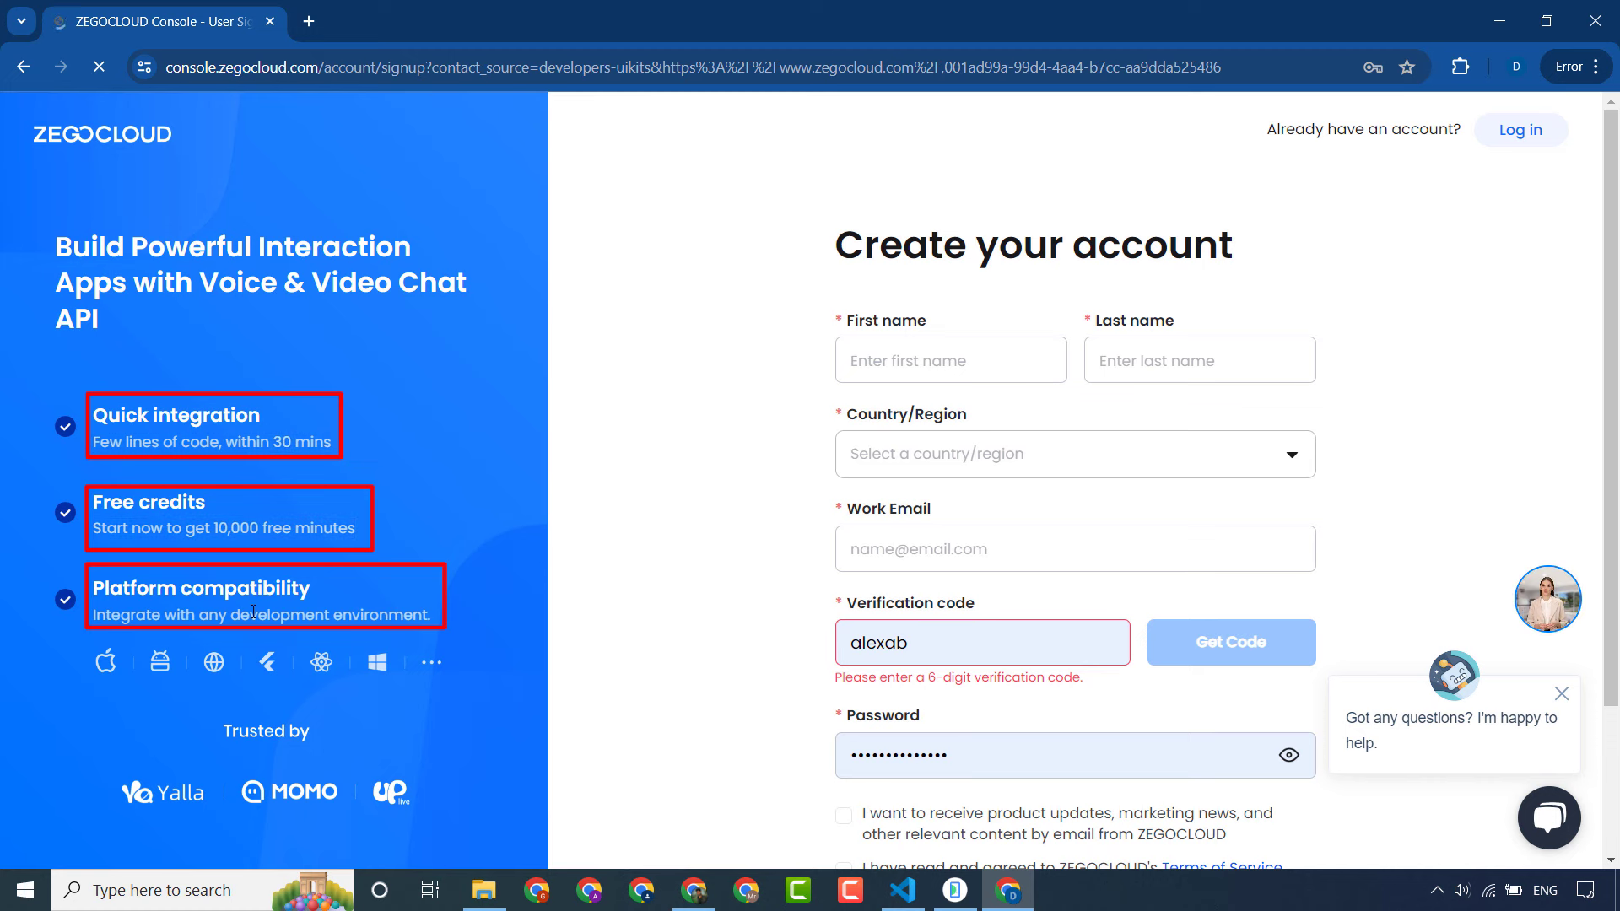
pyautogui.tripleClick(249, 616)
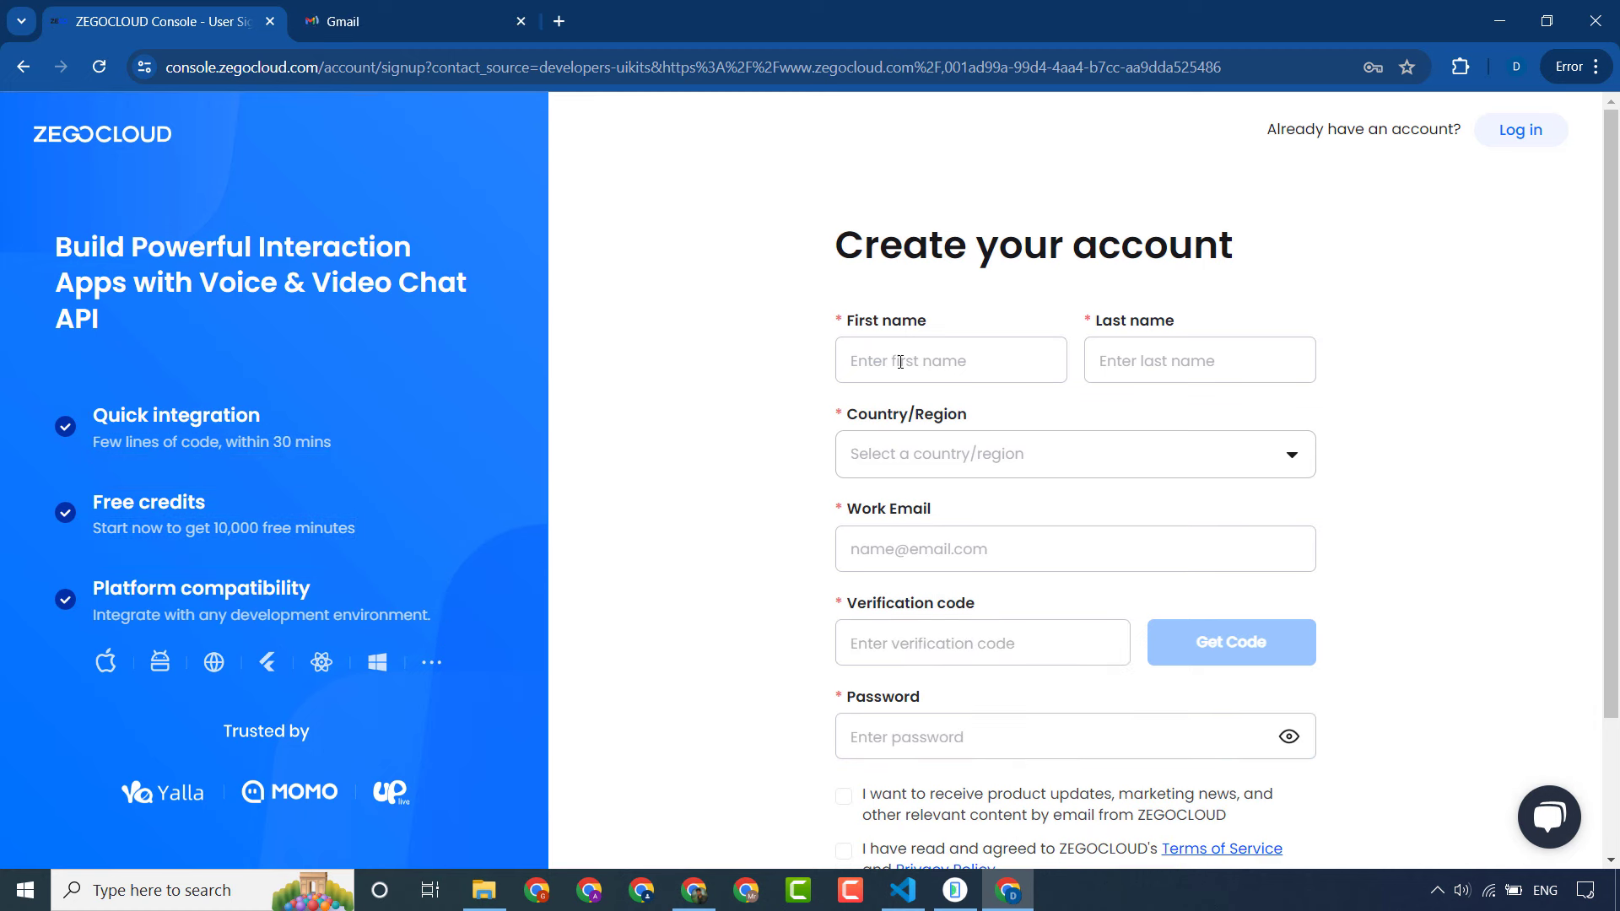
# Step: Enter the first name in the sign-up form
pyautogui.click(900, 362)
pyautogui.write('da')
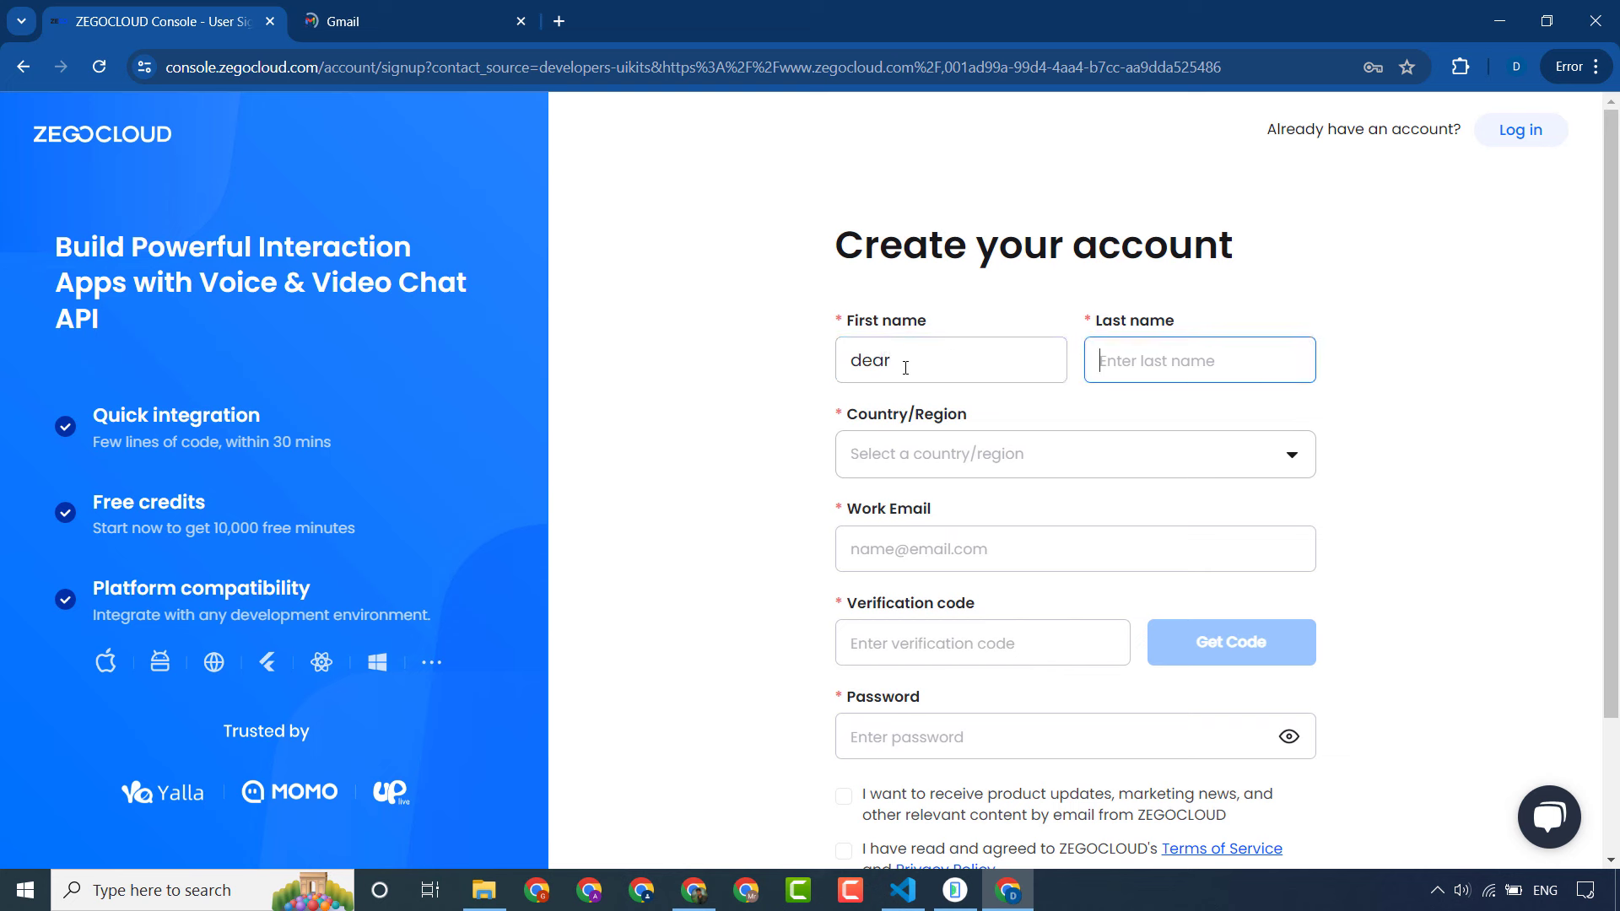
pyautogui.write('programmer')
pyautogui.press('Tab')
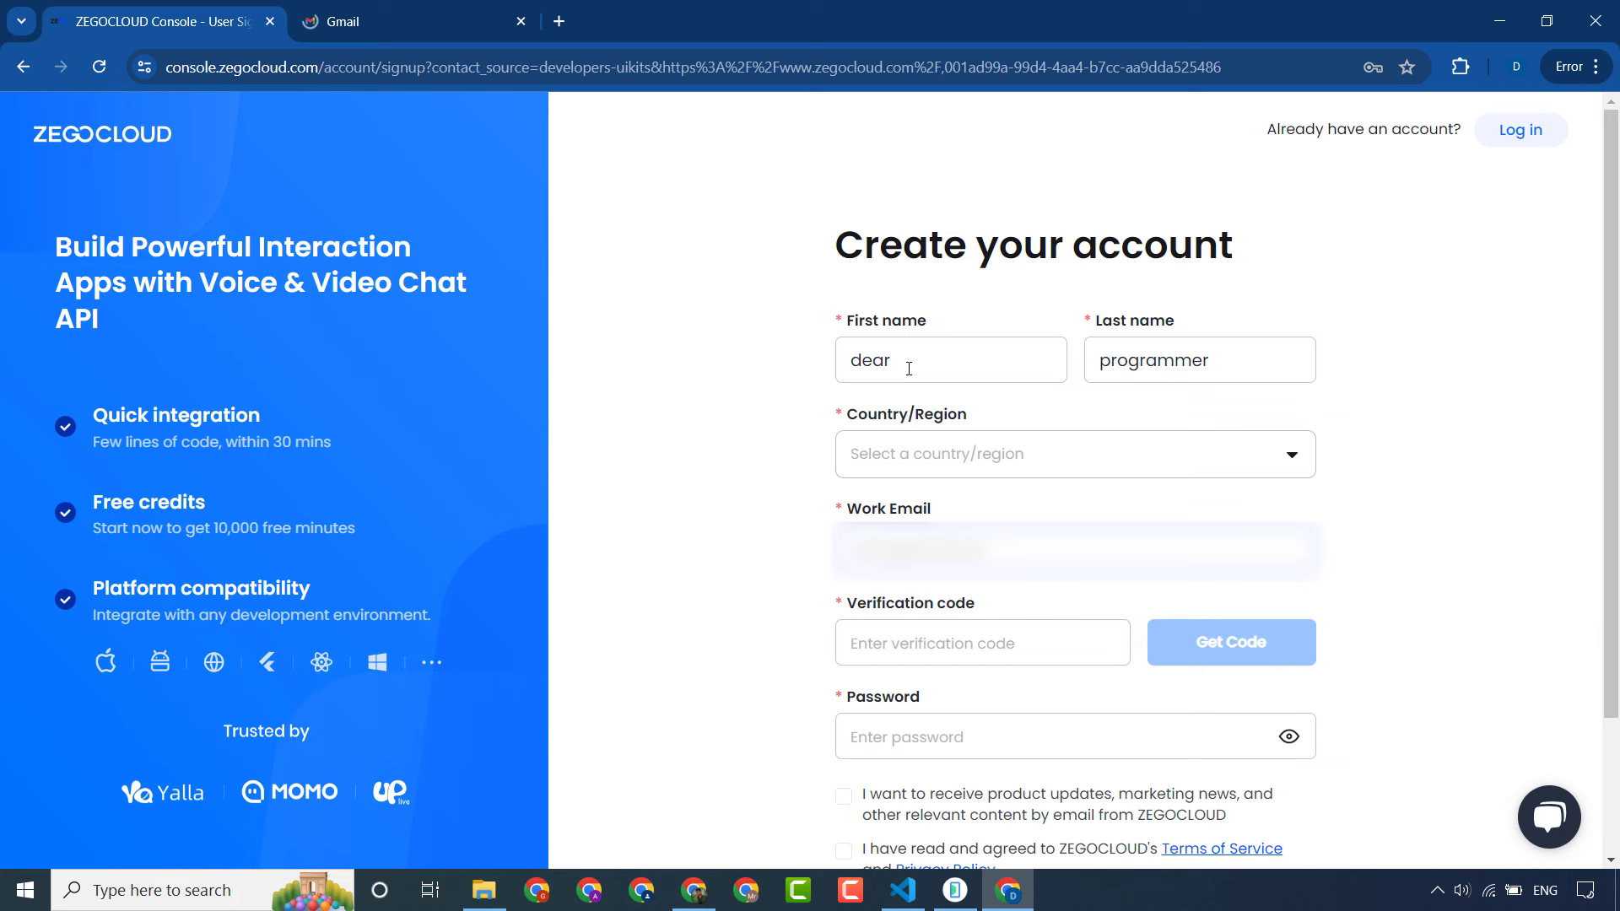
# Step: Choose Pakistan as the country/region and replace part of the work email
pyautogui.click(959, 464)
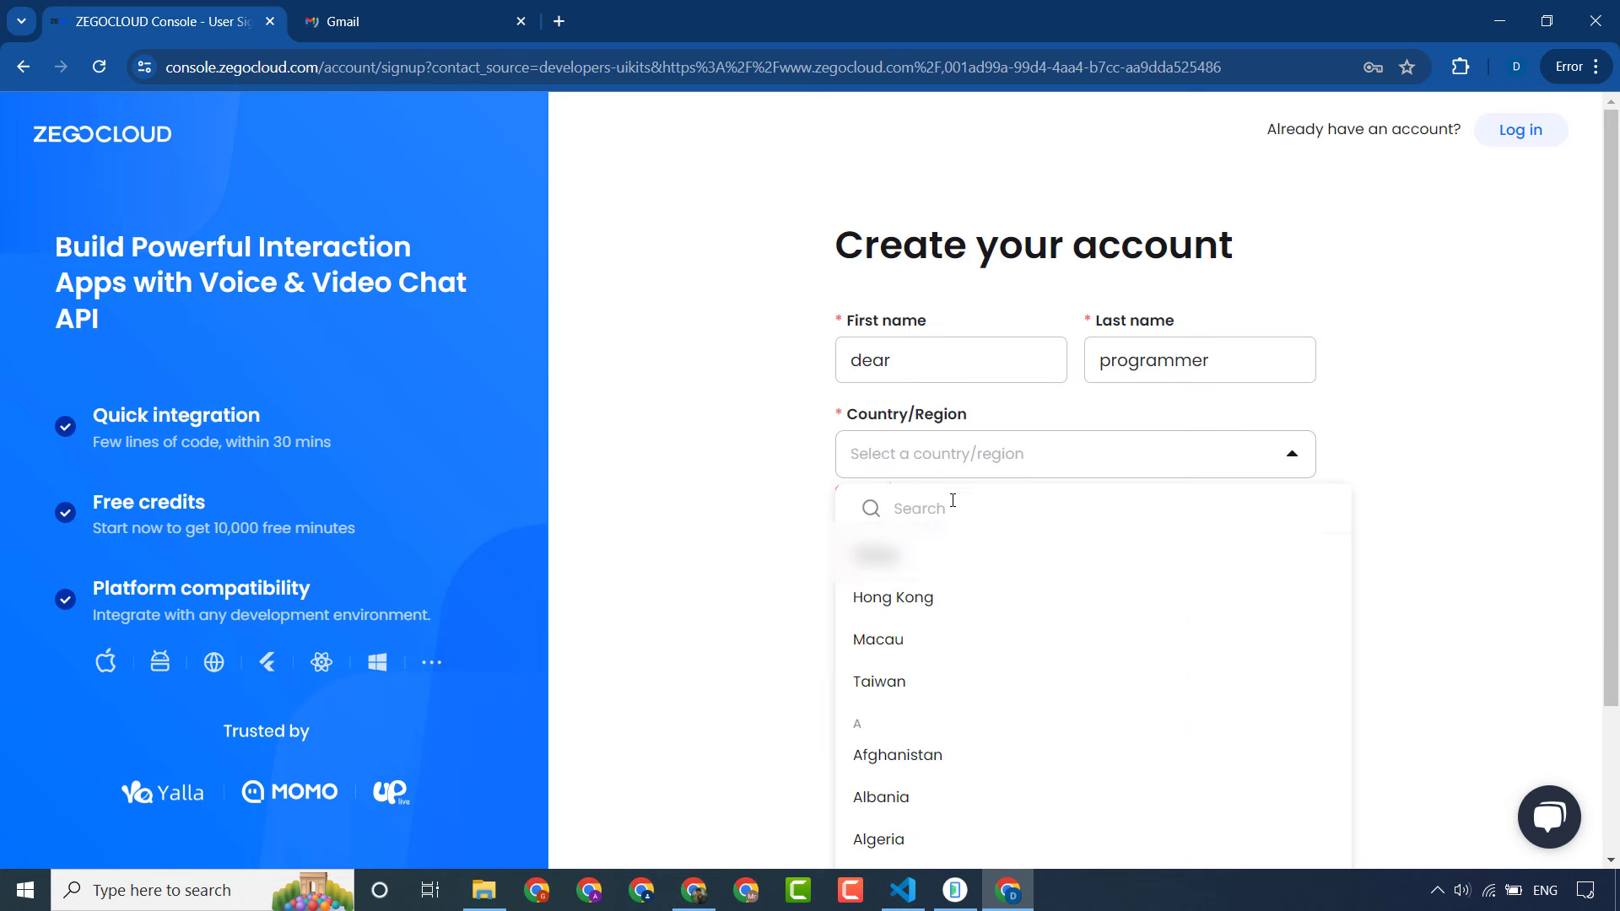
pyautogui.write('pak')
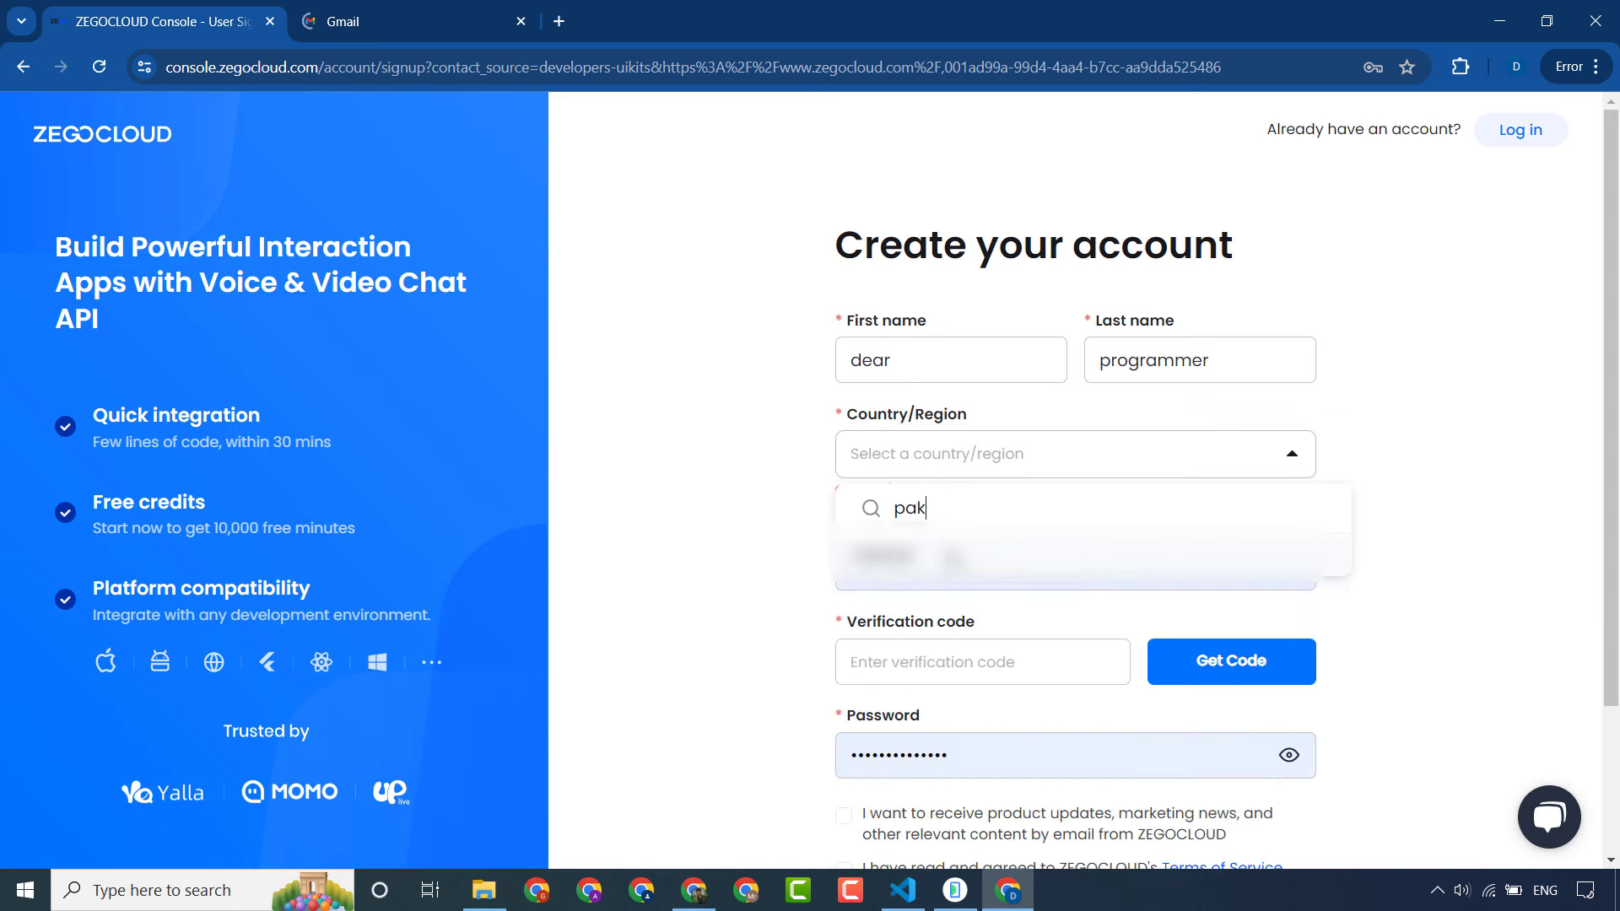
pyautogui.press('Return')
pyautogui.doubleClick(915, 550)
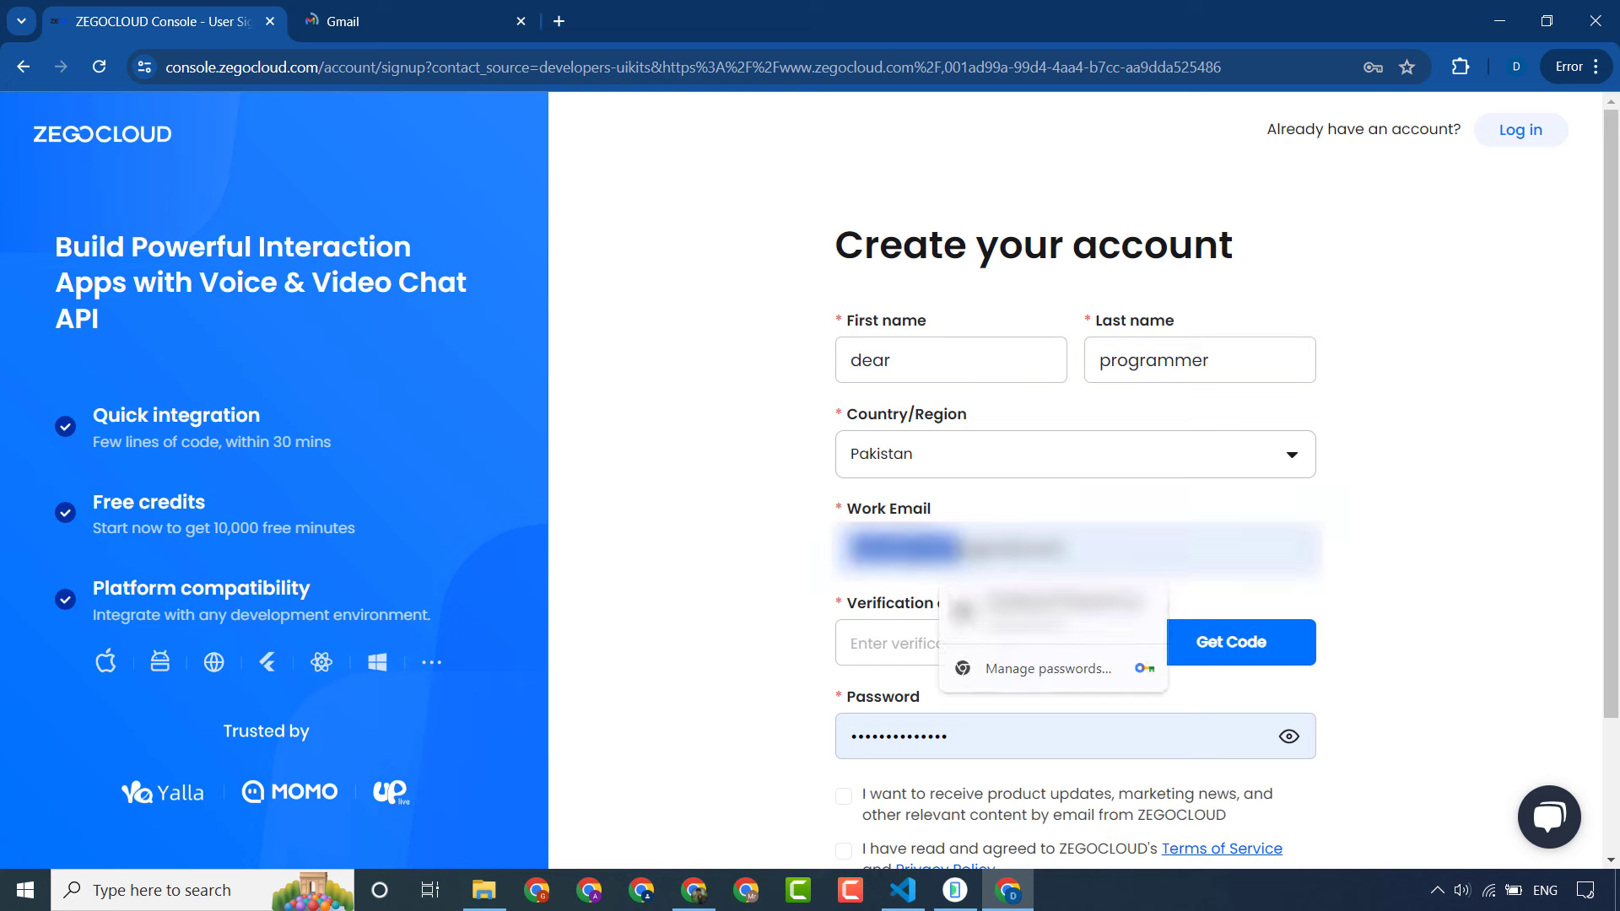
pyautogui.write('dearp')
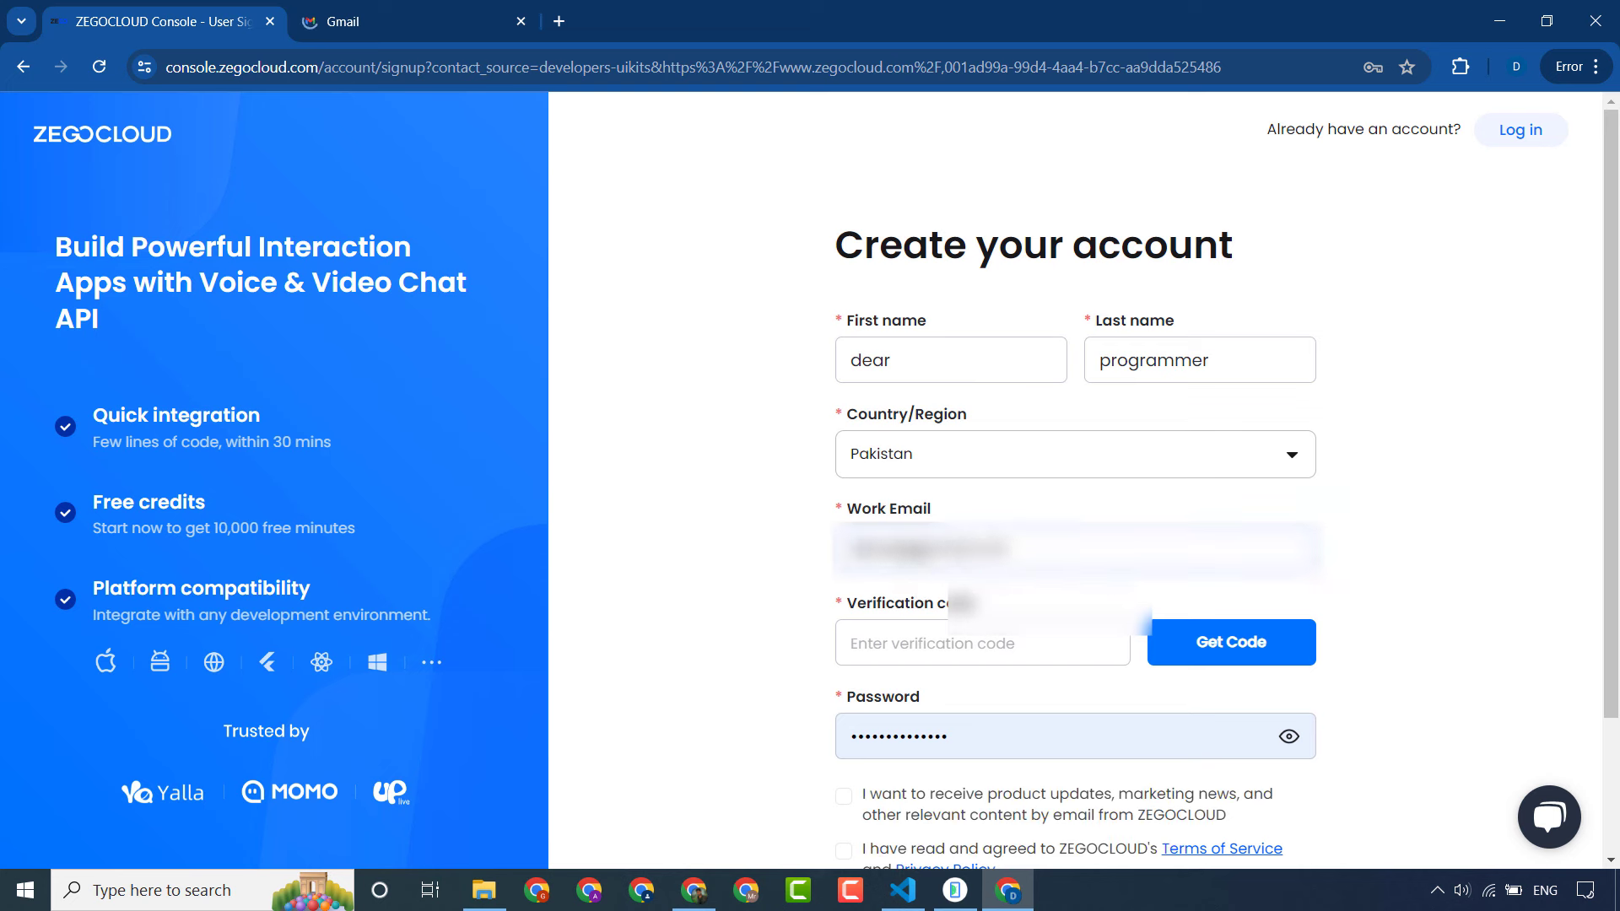
pyautogui.write('rogrammer')
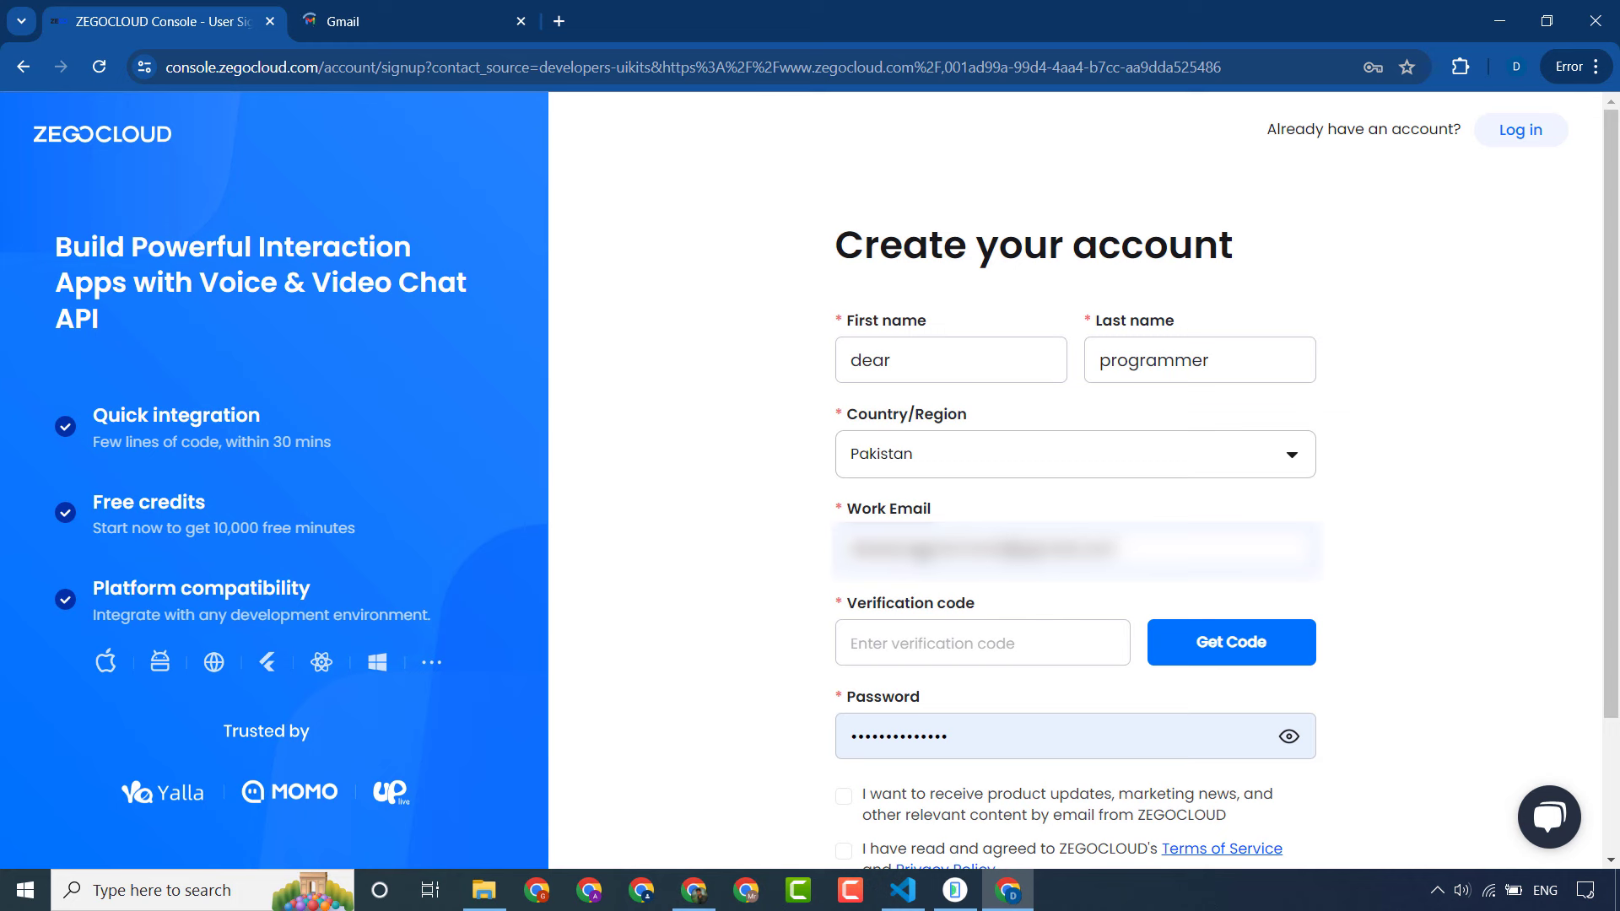
# Step: Paste the emailed verification code and re-enter the account password
pyautogui.click(1198, 641)
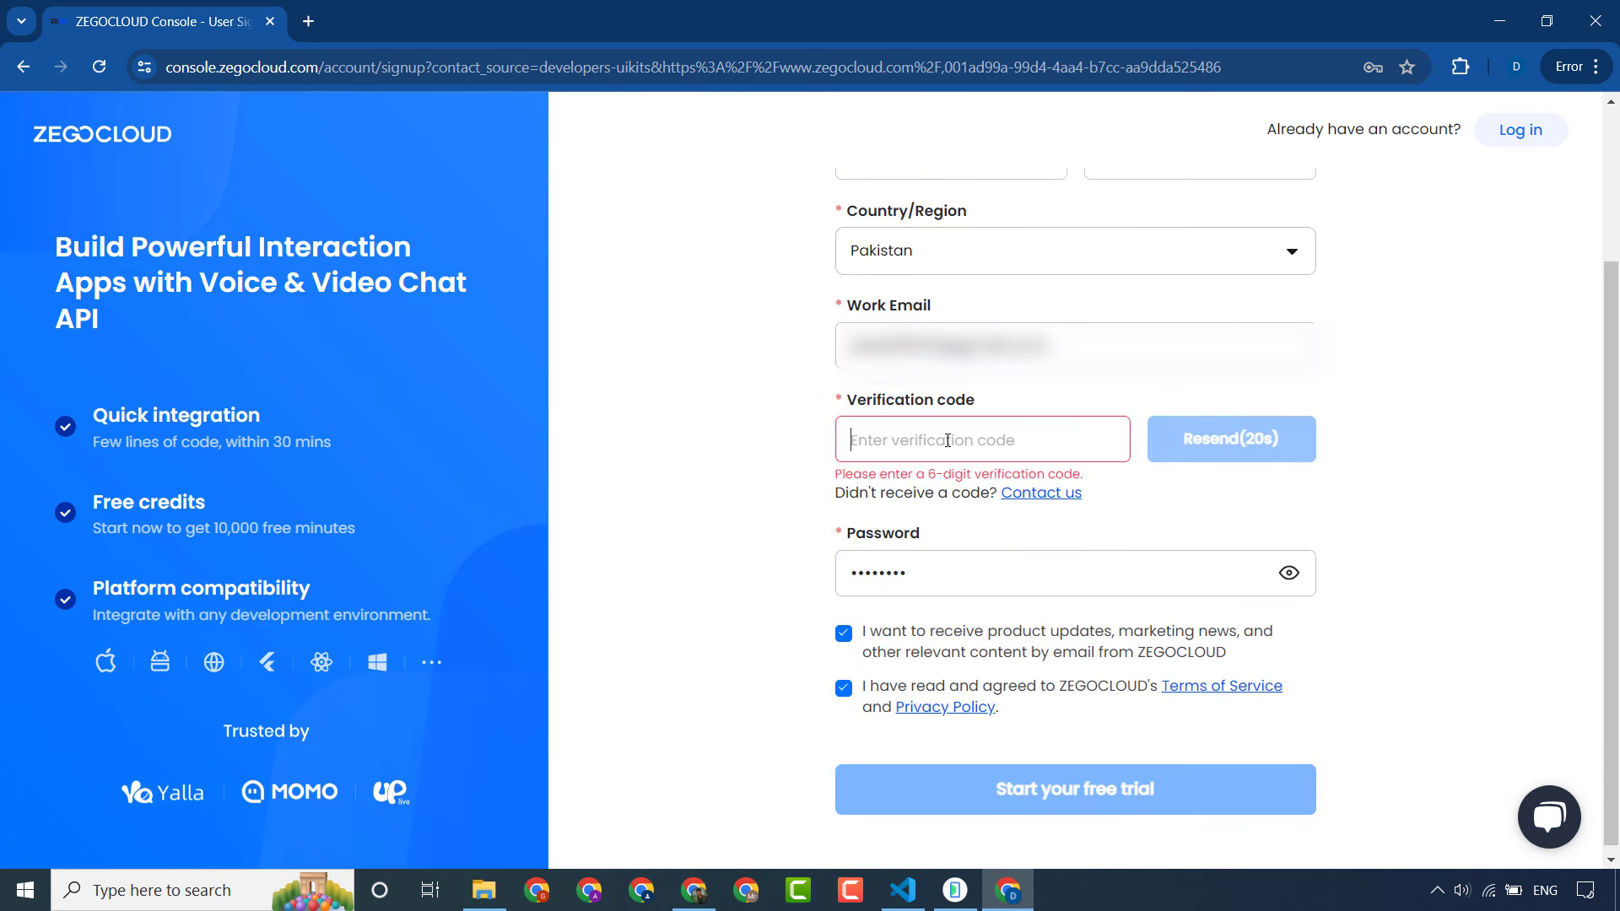
pyautogui.hotkey('ctrl', 'v')
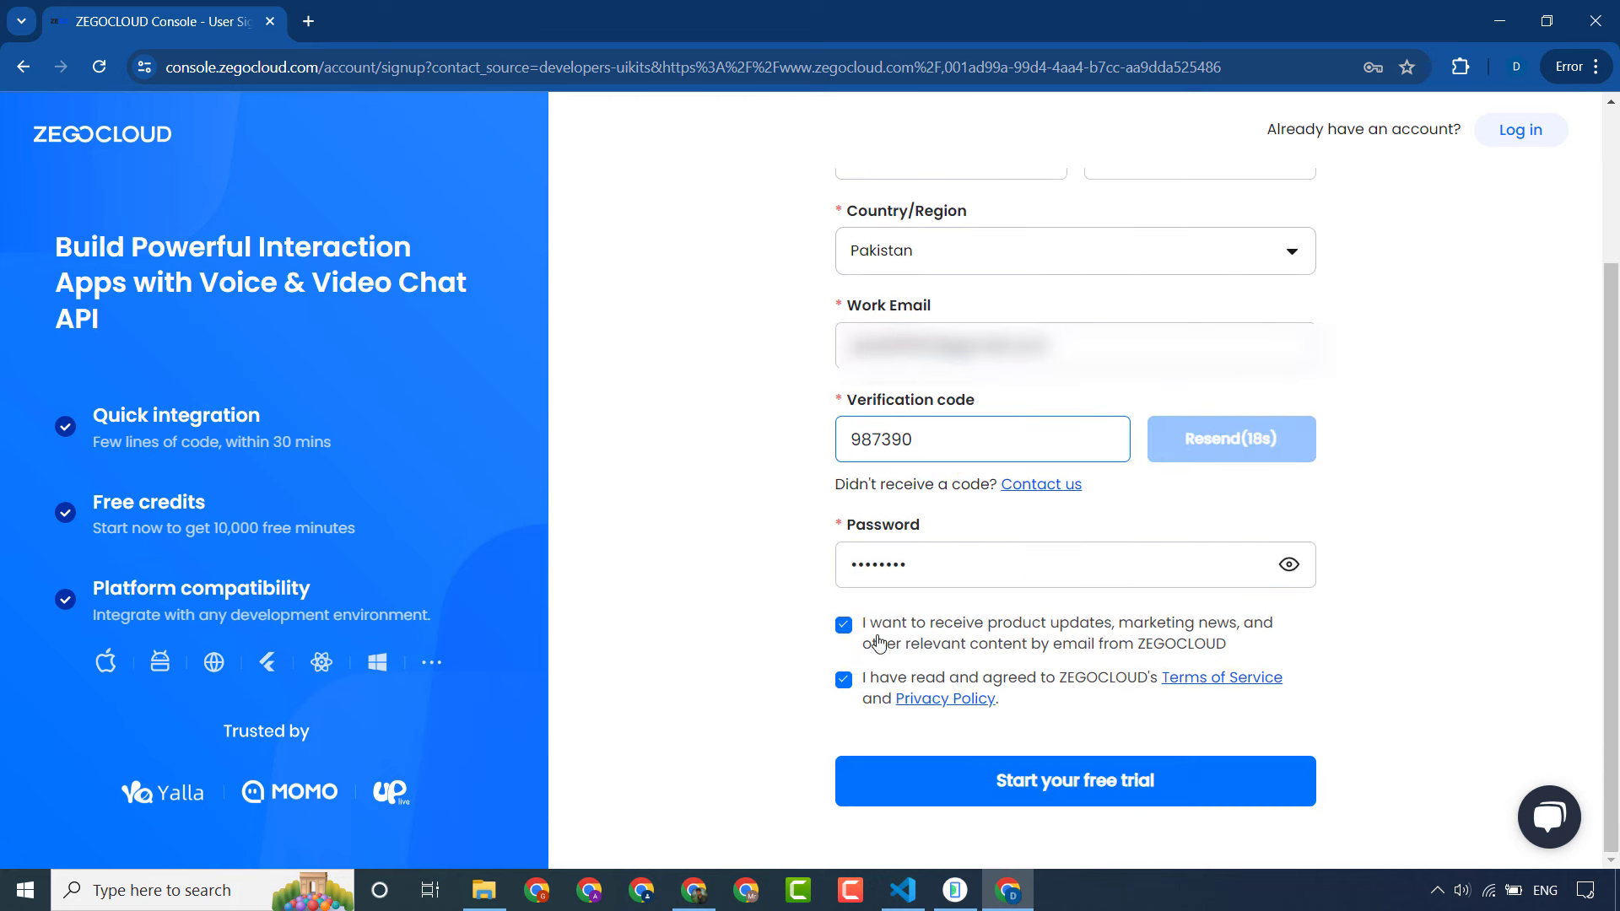
pyautogui.doubleClick(898, 573)
pyautogui.write('a')
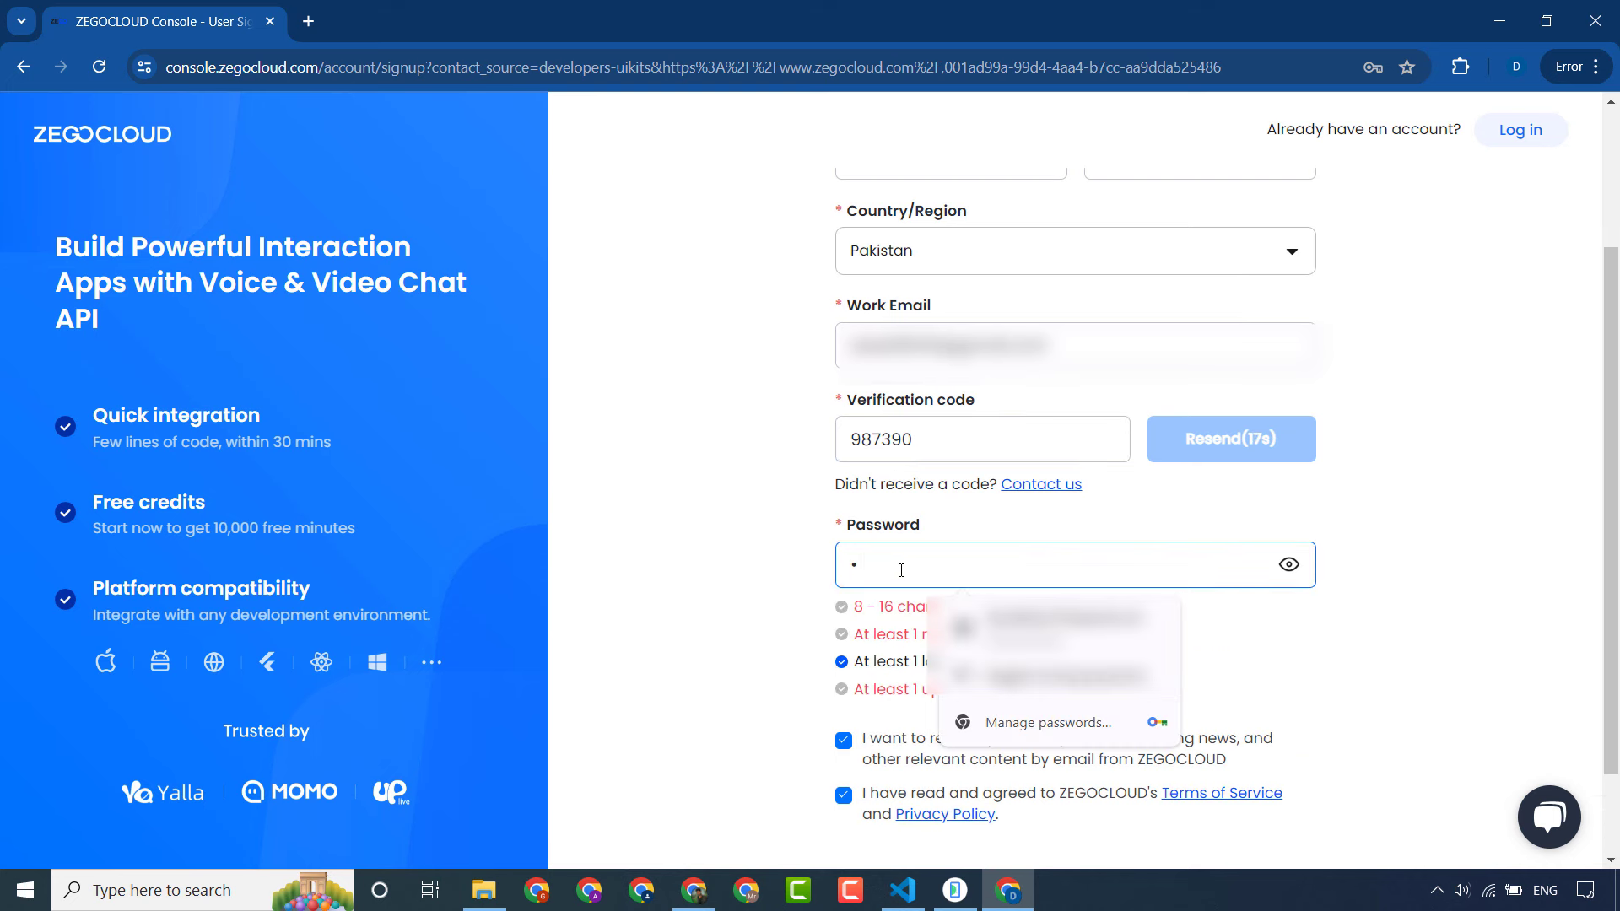
pyautogui.press('BackSpace')
pyautogui.write('••••••••')
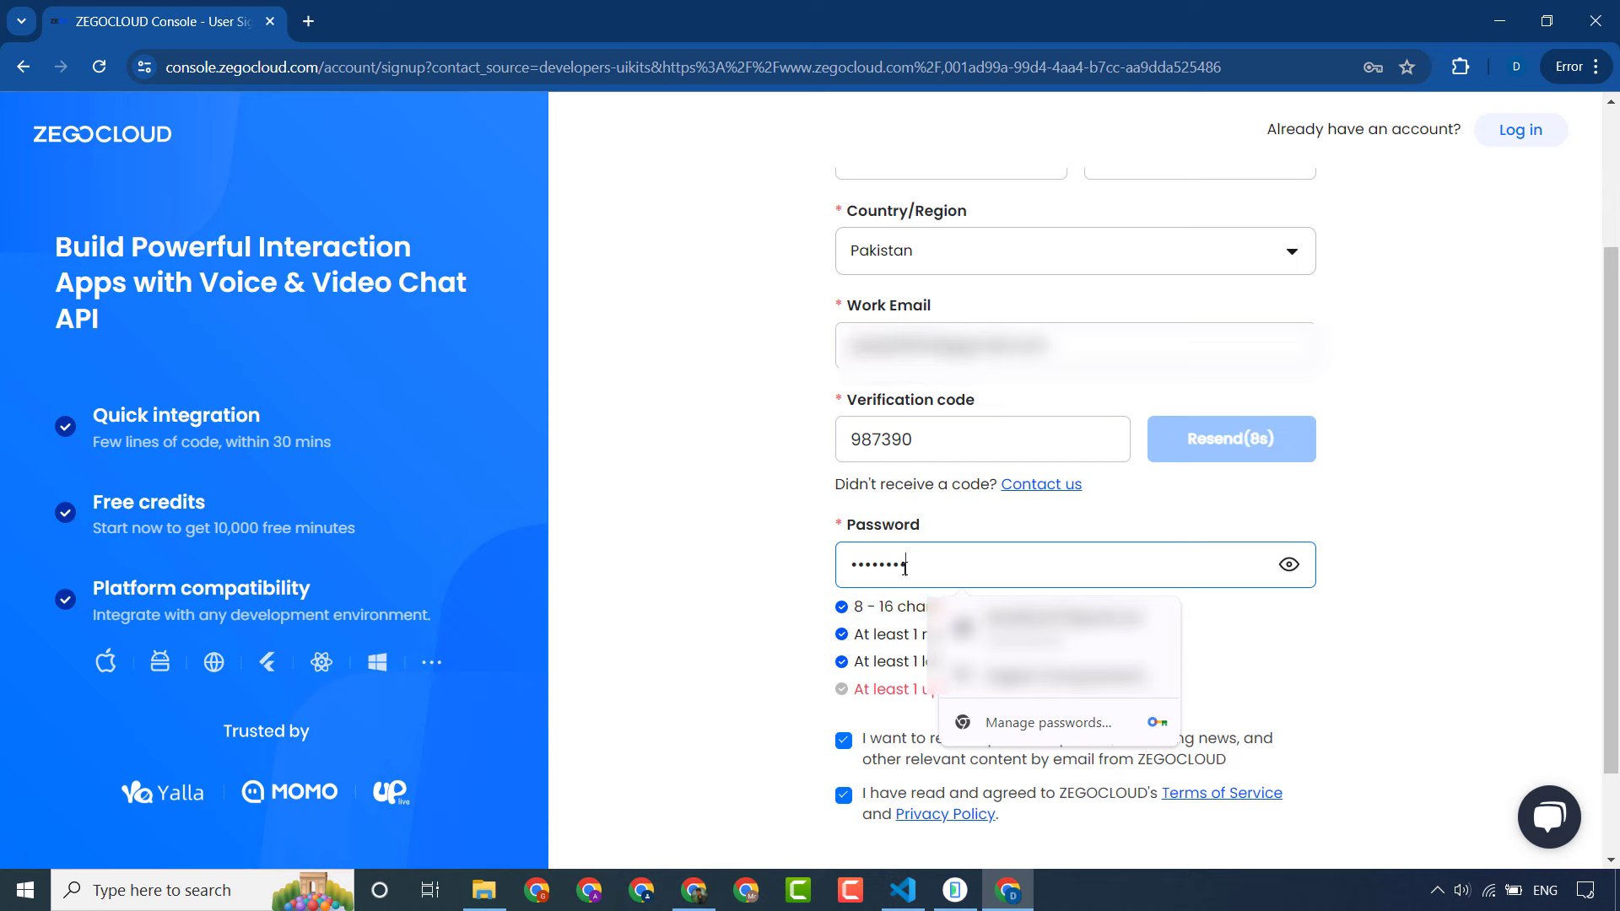
pyautogui.press('BackSpace')
pyautogui.press('BackSpace')
pyautogui.press('BackSpace')
pyautogui.press('BackSpace')
pyautogui.press('BackSpace')
pyautogui.press('BackSpace')
pyautogui.press('BackSpace')
pyautogui.press('BackSpace')
pyautogui.write('•••••')
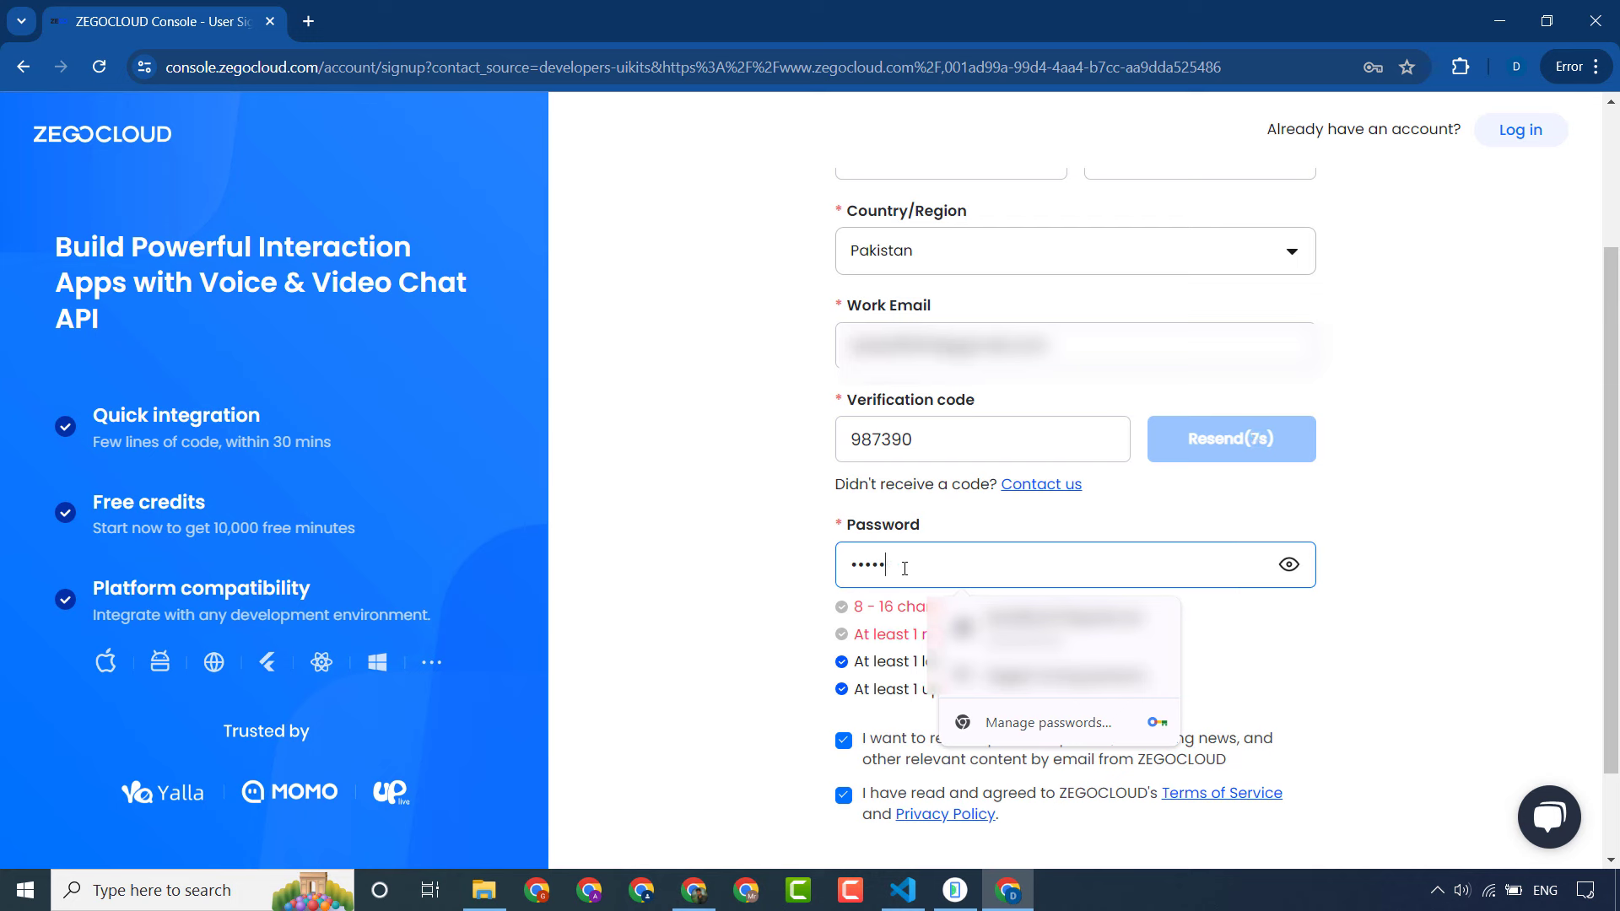
pyautogui.write('•••')
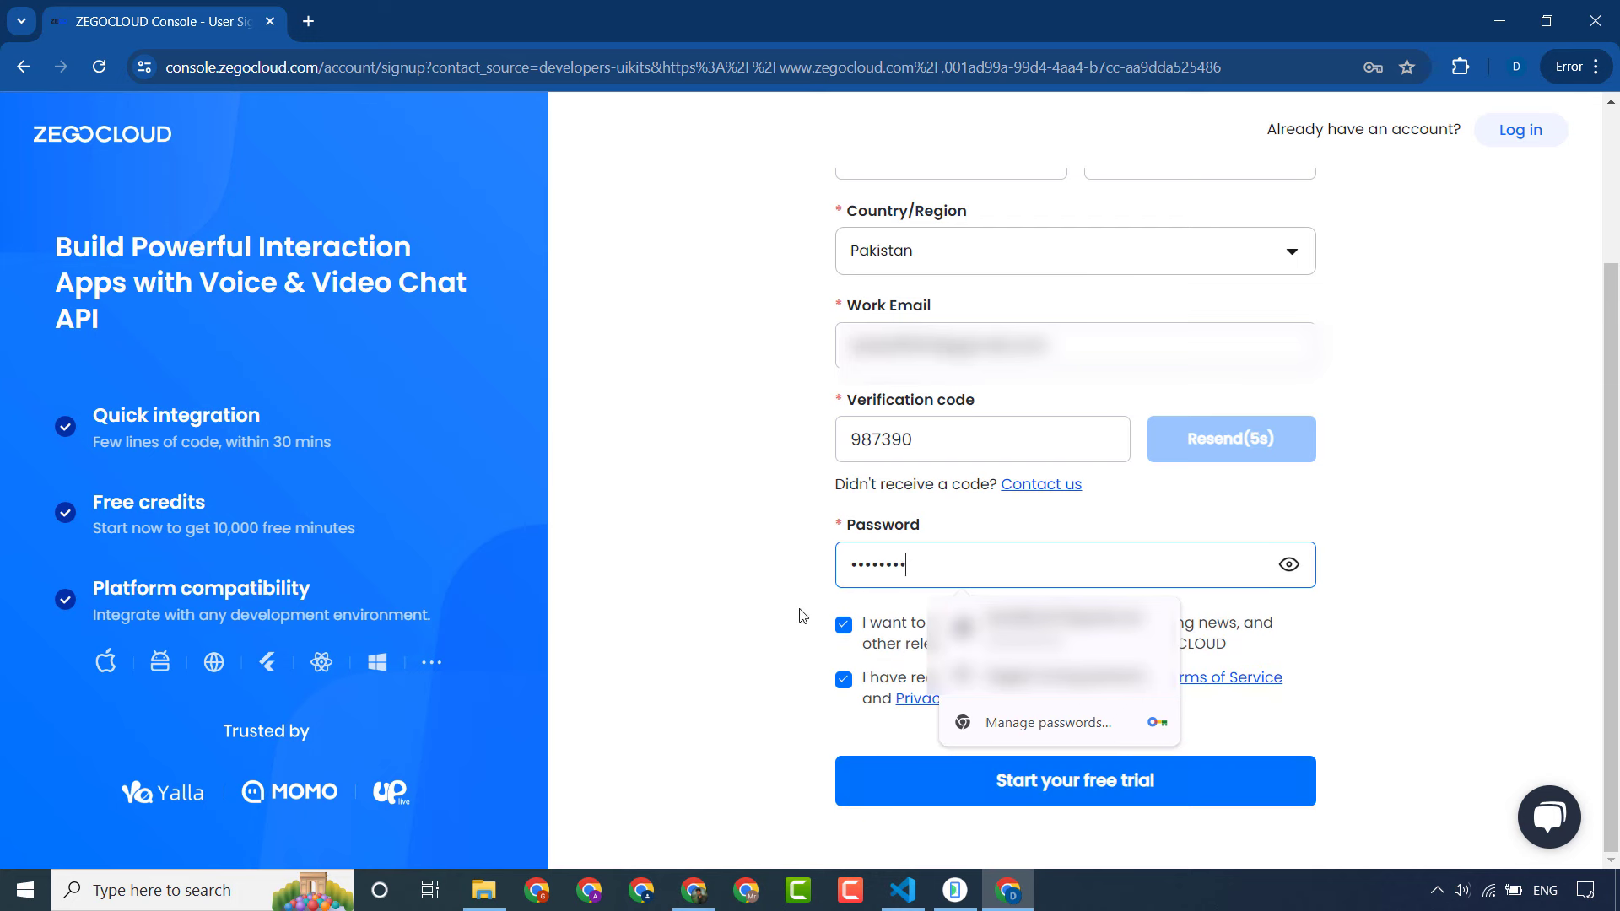
pyautogui.click(777, 634)
# Step: Opt out of marketing emails, keep the terms agreed, and start the free trial
pyautogui.click(845, 627)
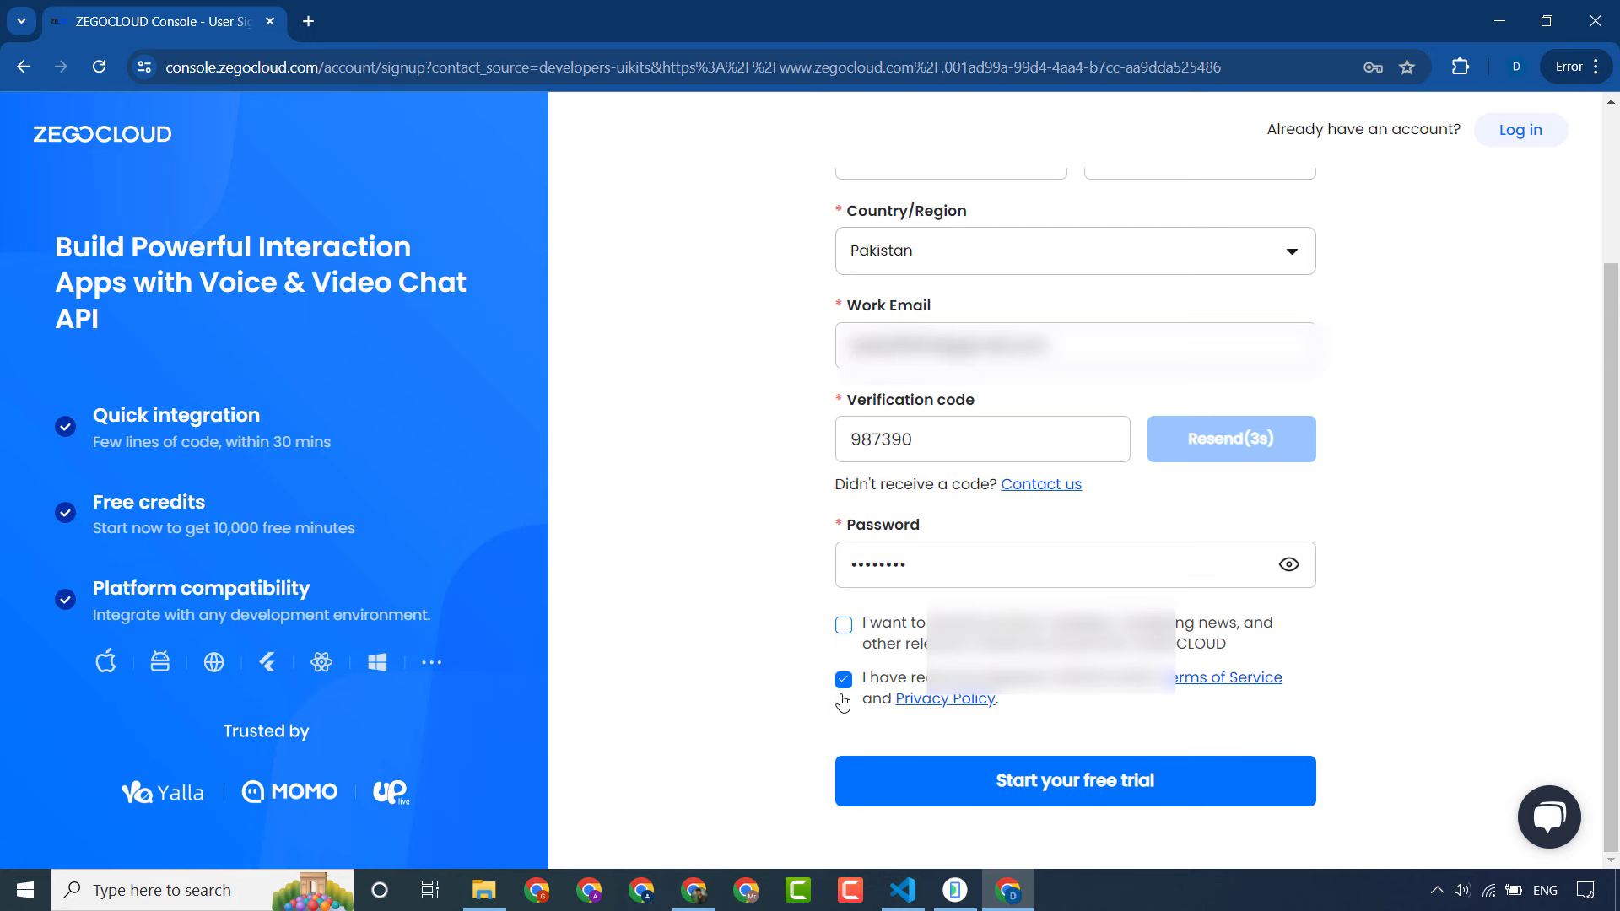
pyautogui.click(844, 680)
pyautogui.click(843, 680)
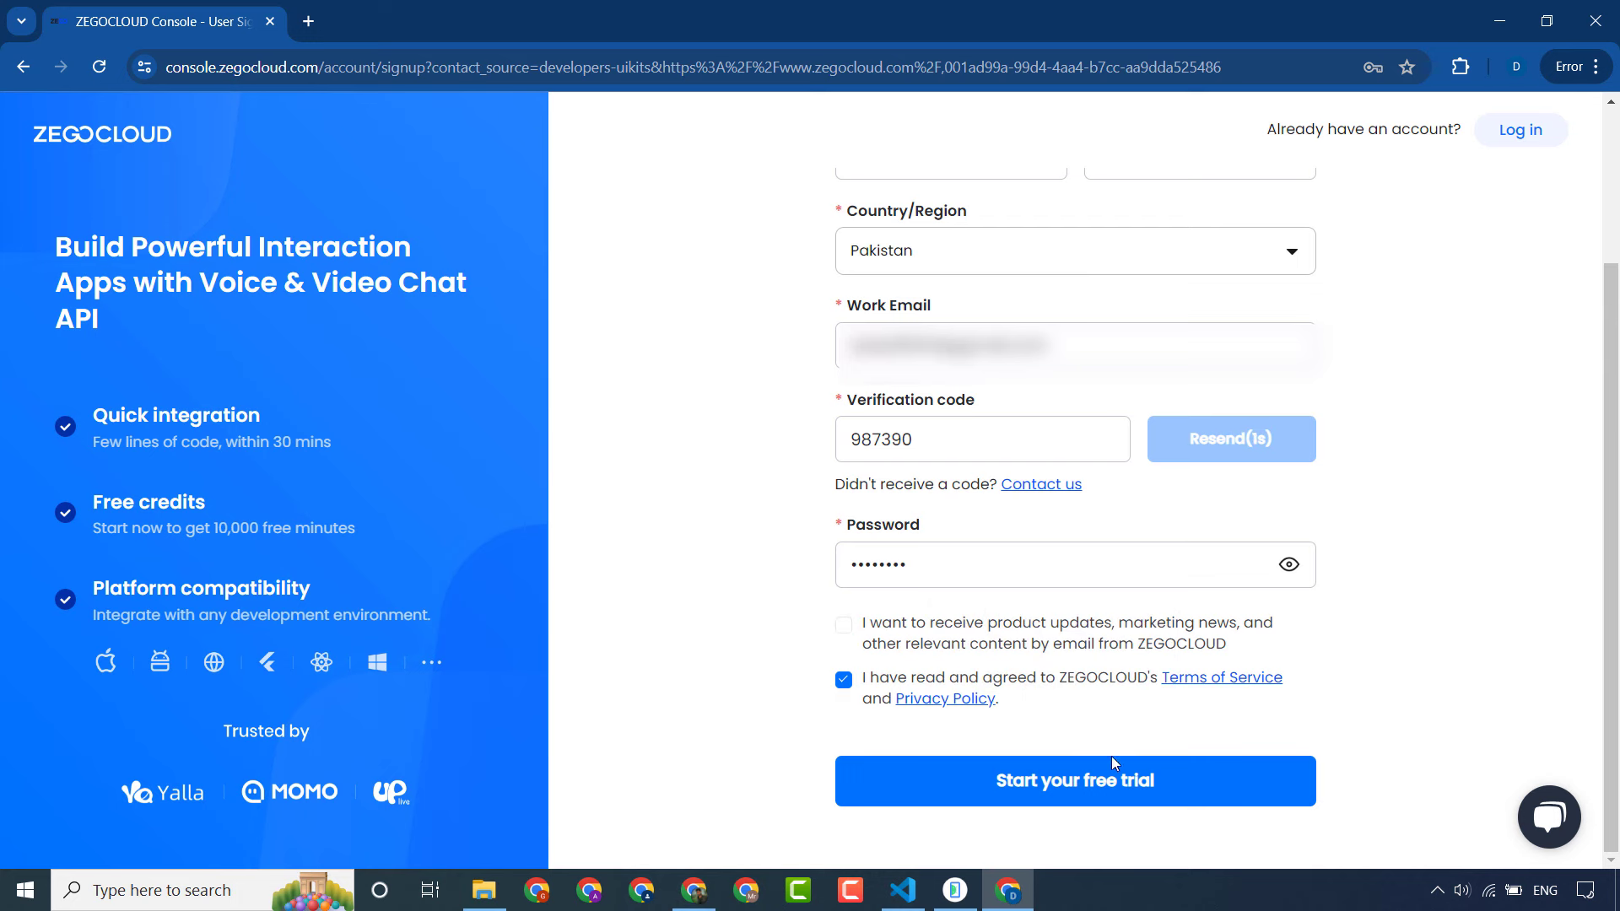
pyautogui.click(1092, 790)
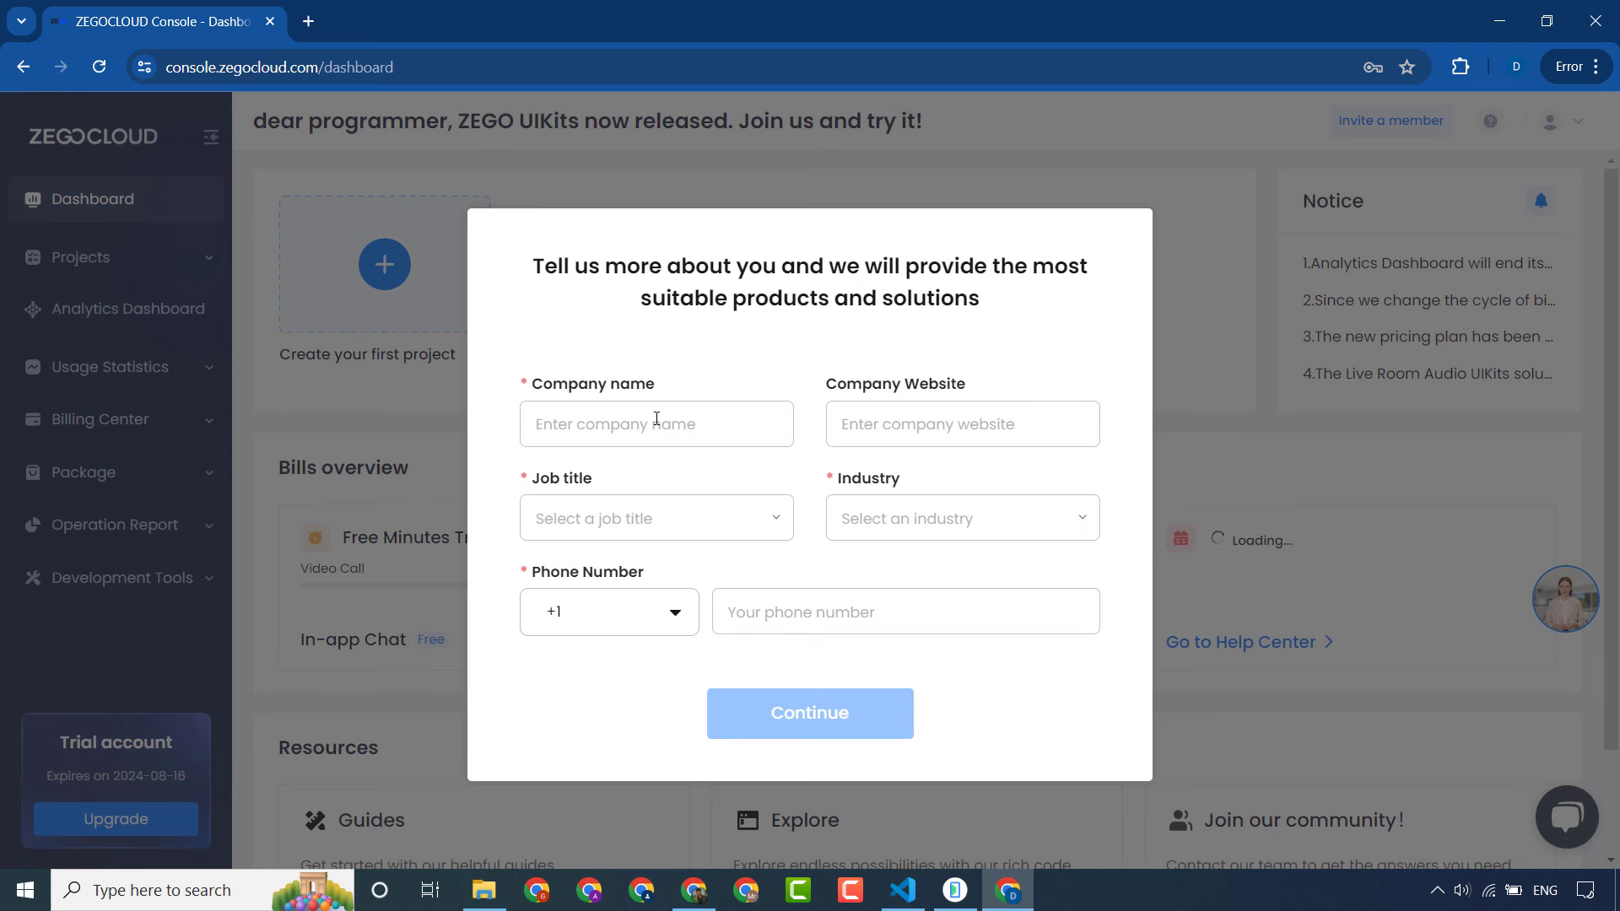
# Step: Fill in the company name and company website, removing the space from the website
pyautogui.click(657, 419)
pyautogui.write('der')
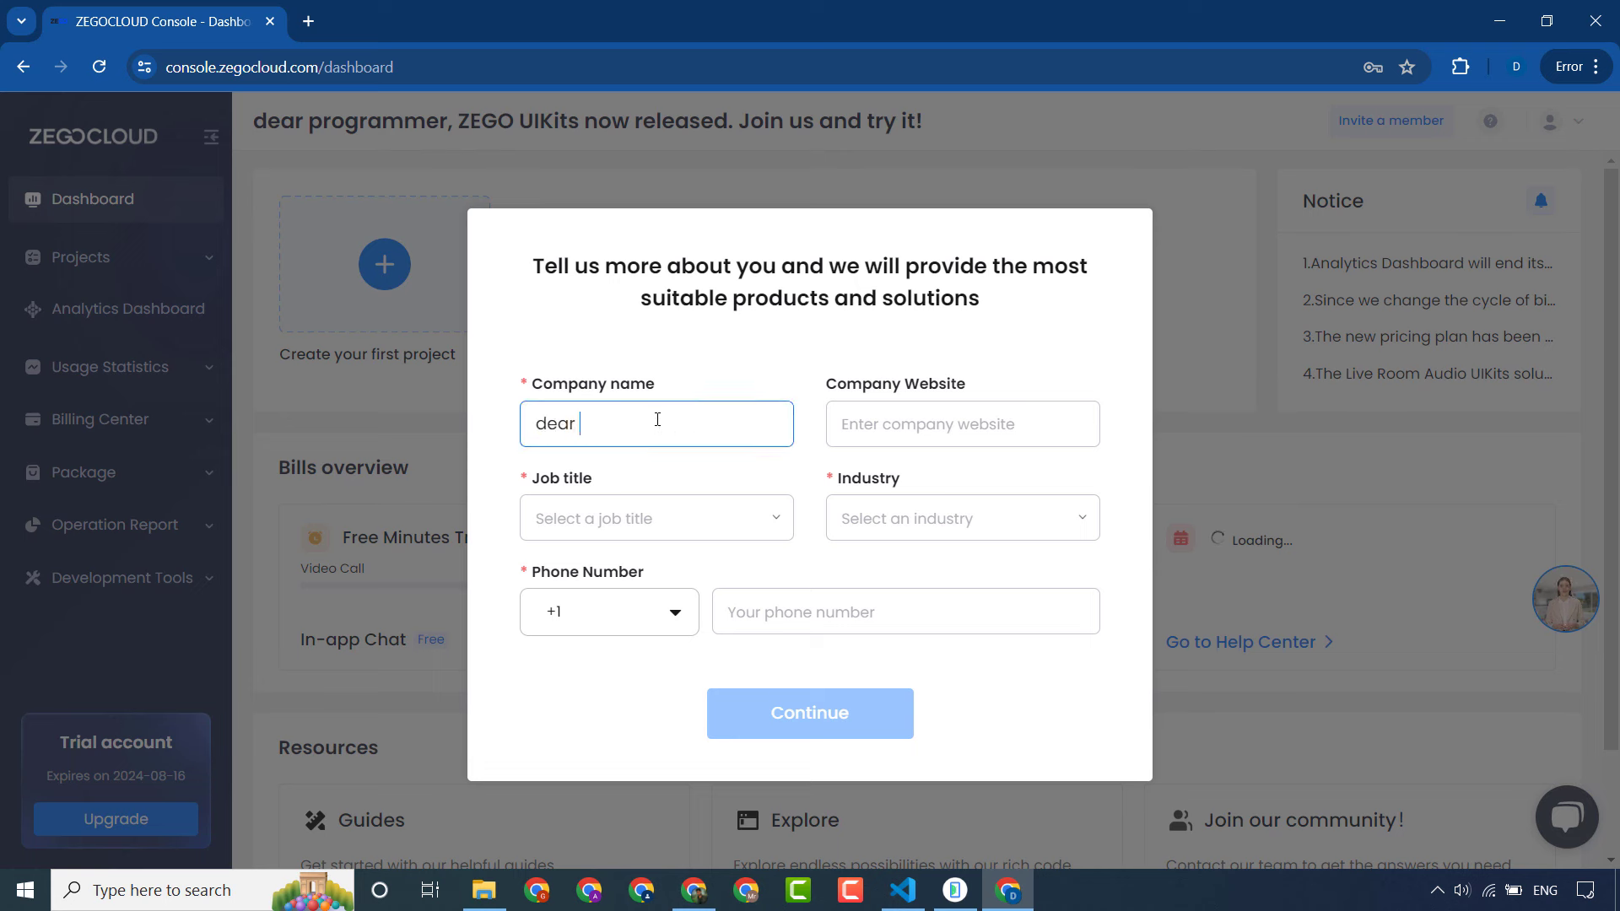
pyautogui.write('r programmer')
pyautogui.press('Tab')
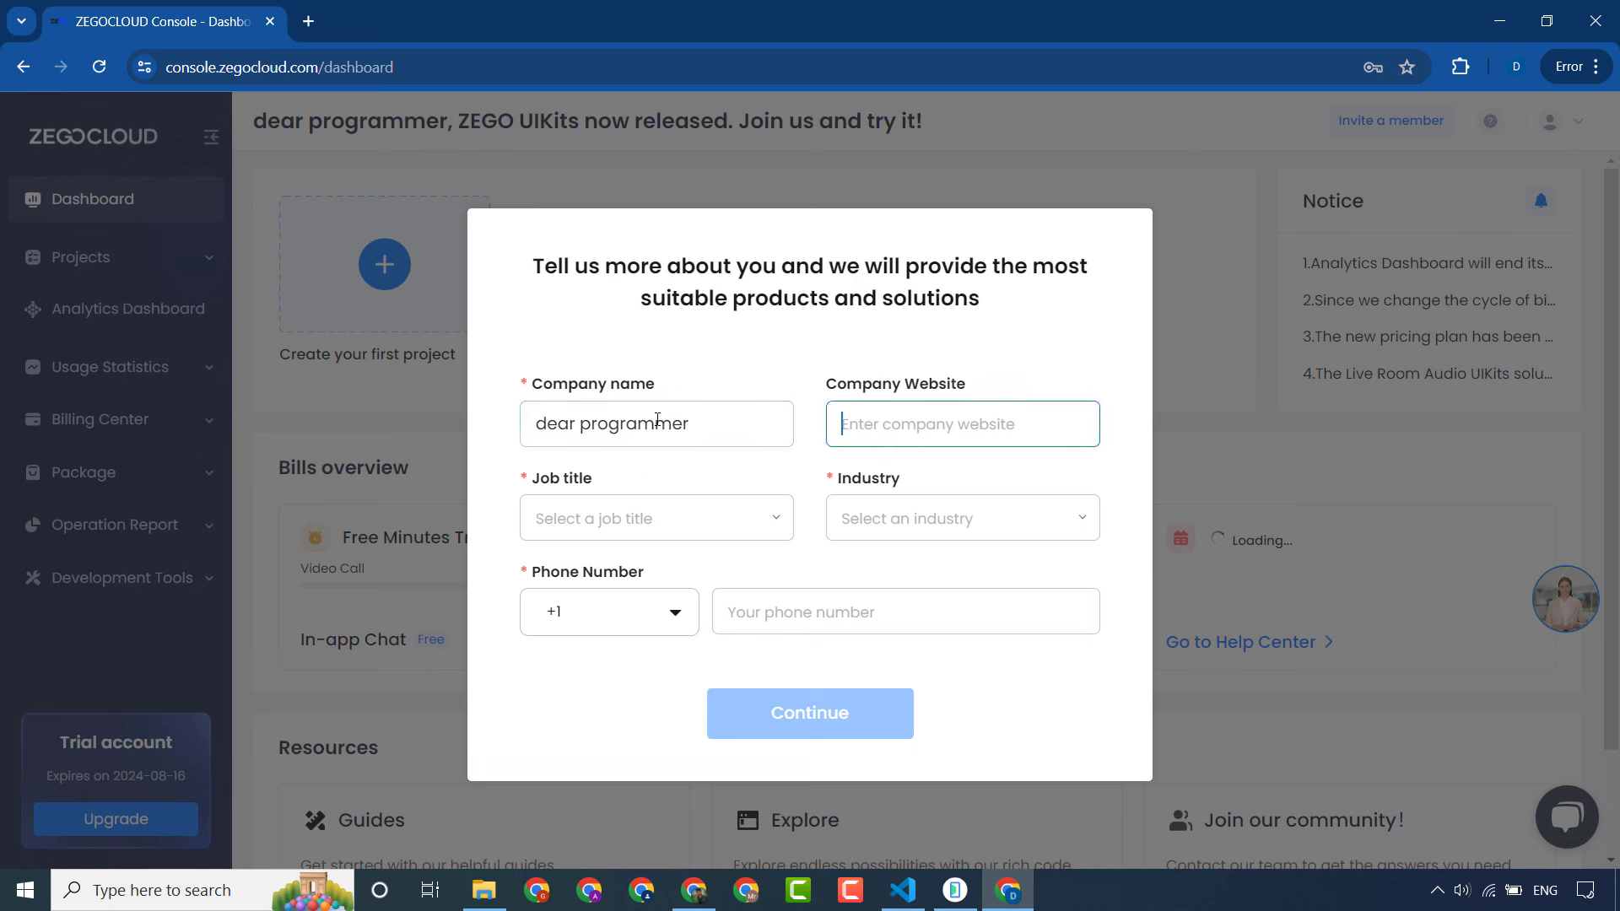
pyautogui.write('dear programmer')
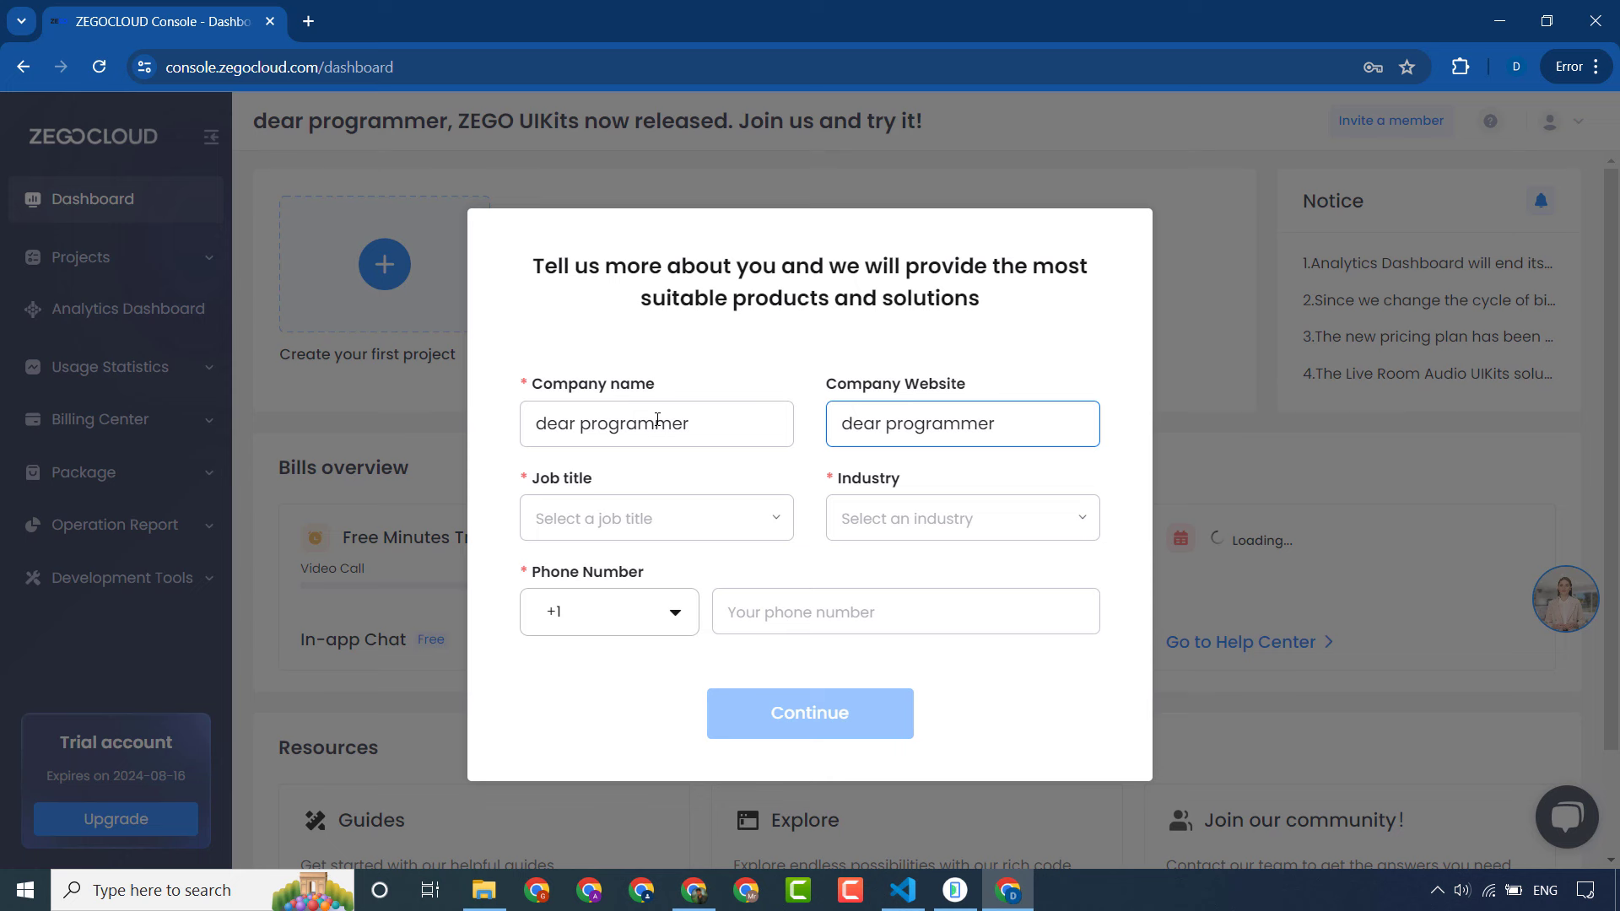
pyautogui.press('Tab')
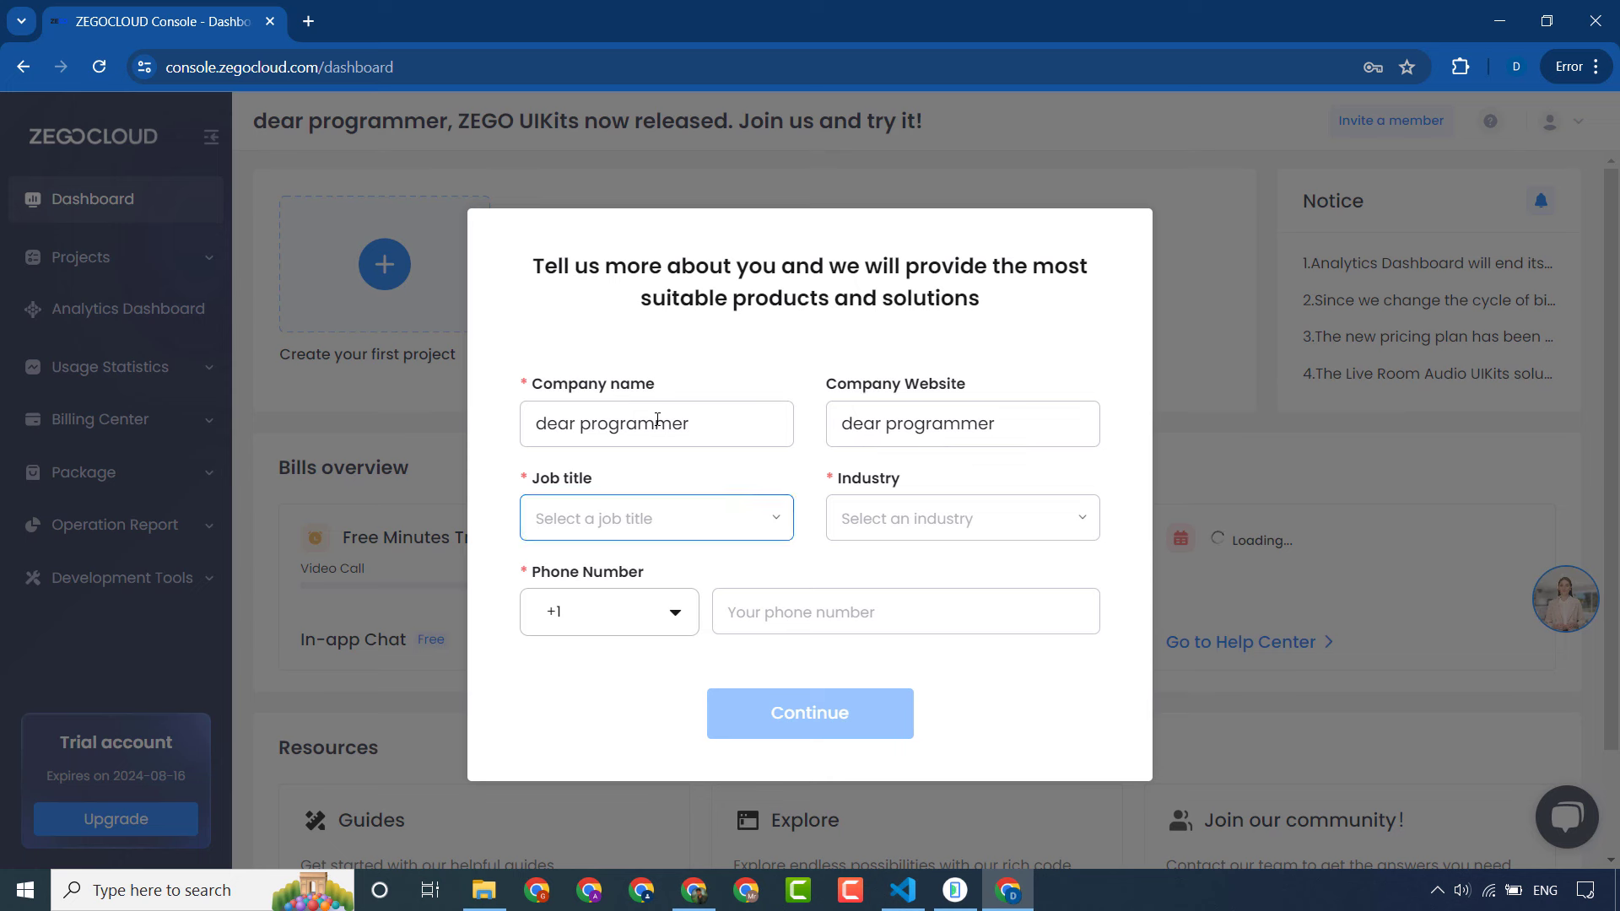
pyautogui.click(886, 423)
pyautogui.press('BackSpace')
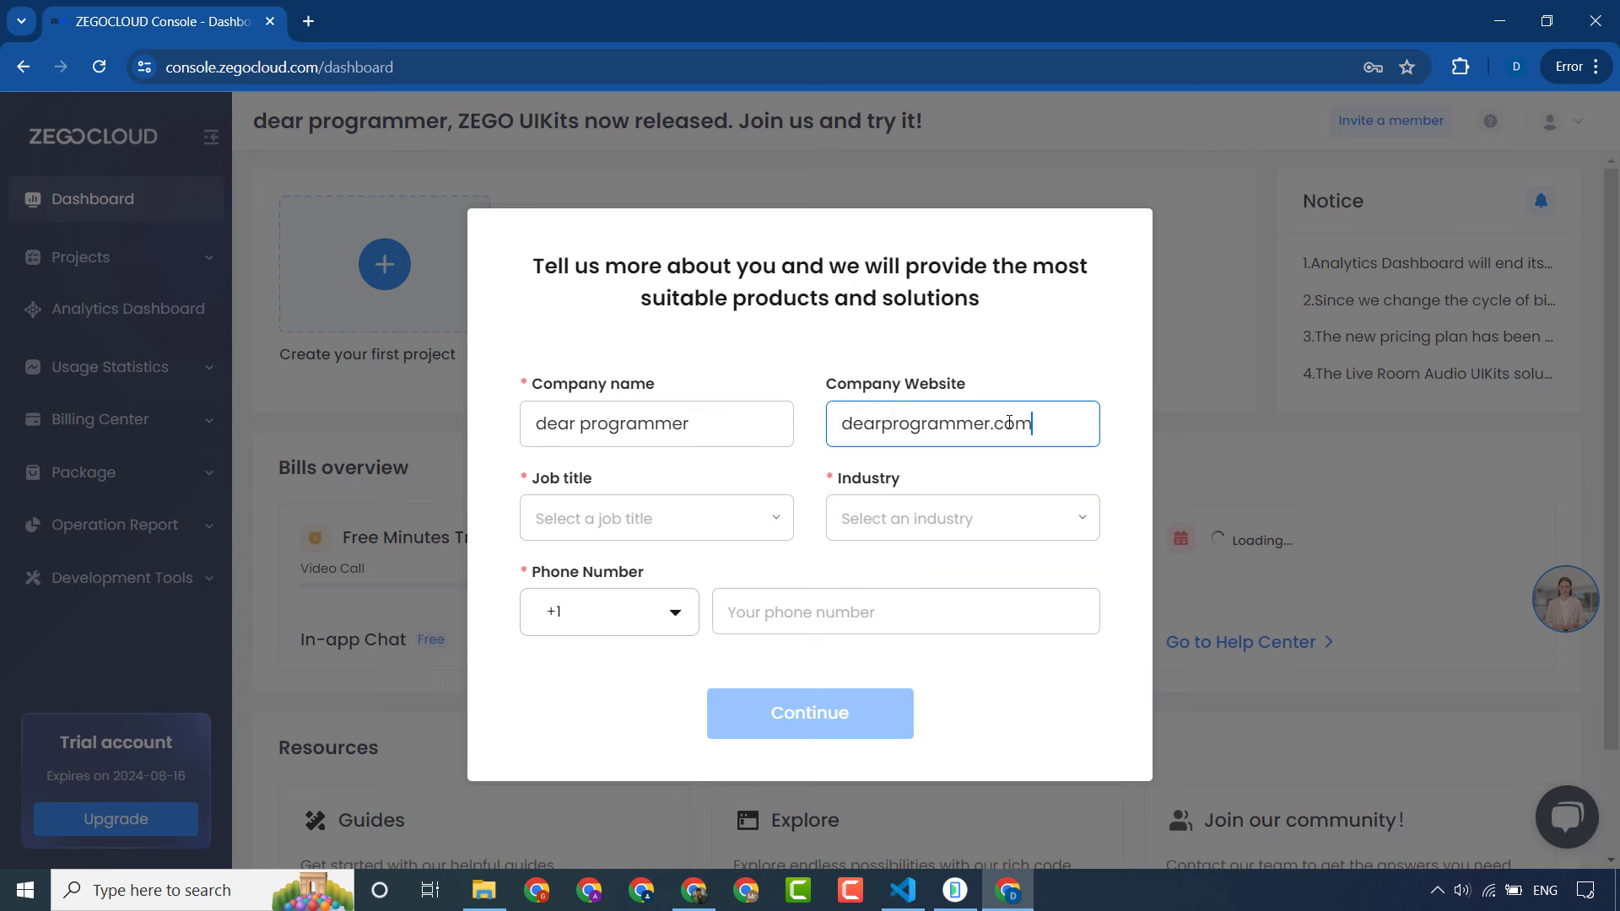
pyautogui.press('Tab')
# Step: Choose Engineering as the job title and IT Technology & Service as the industry
pyautogui.click(721, 530)
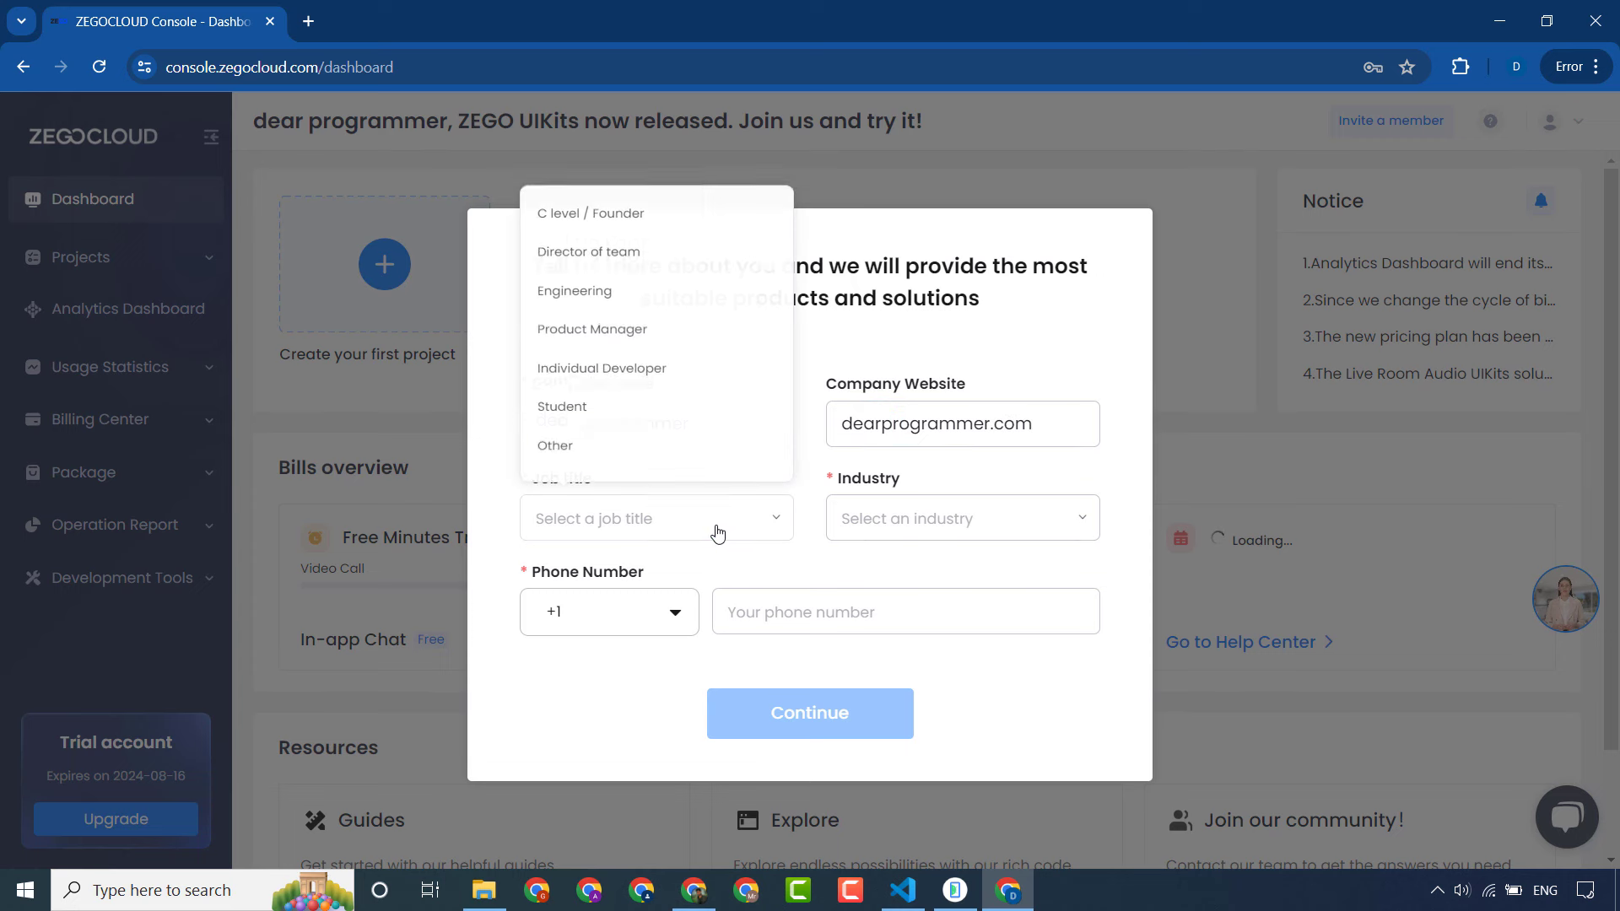
pyautogui.click(633, 287)
pyautogui.click(884, 514)
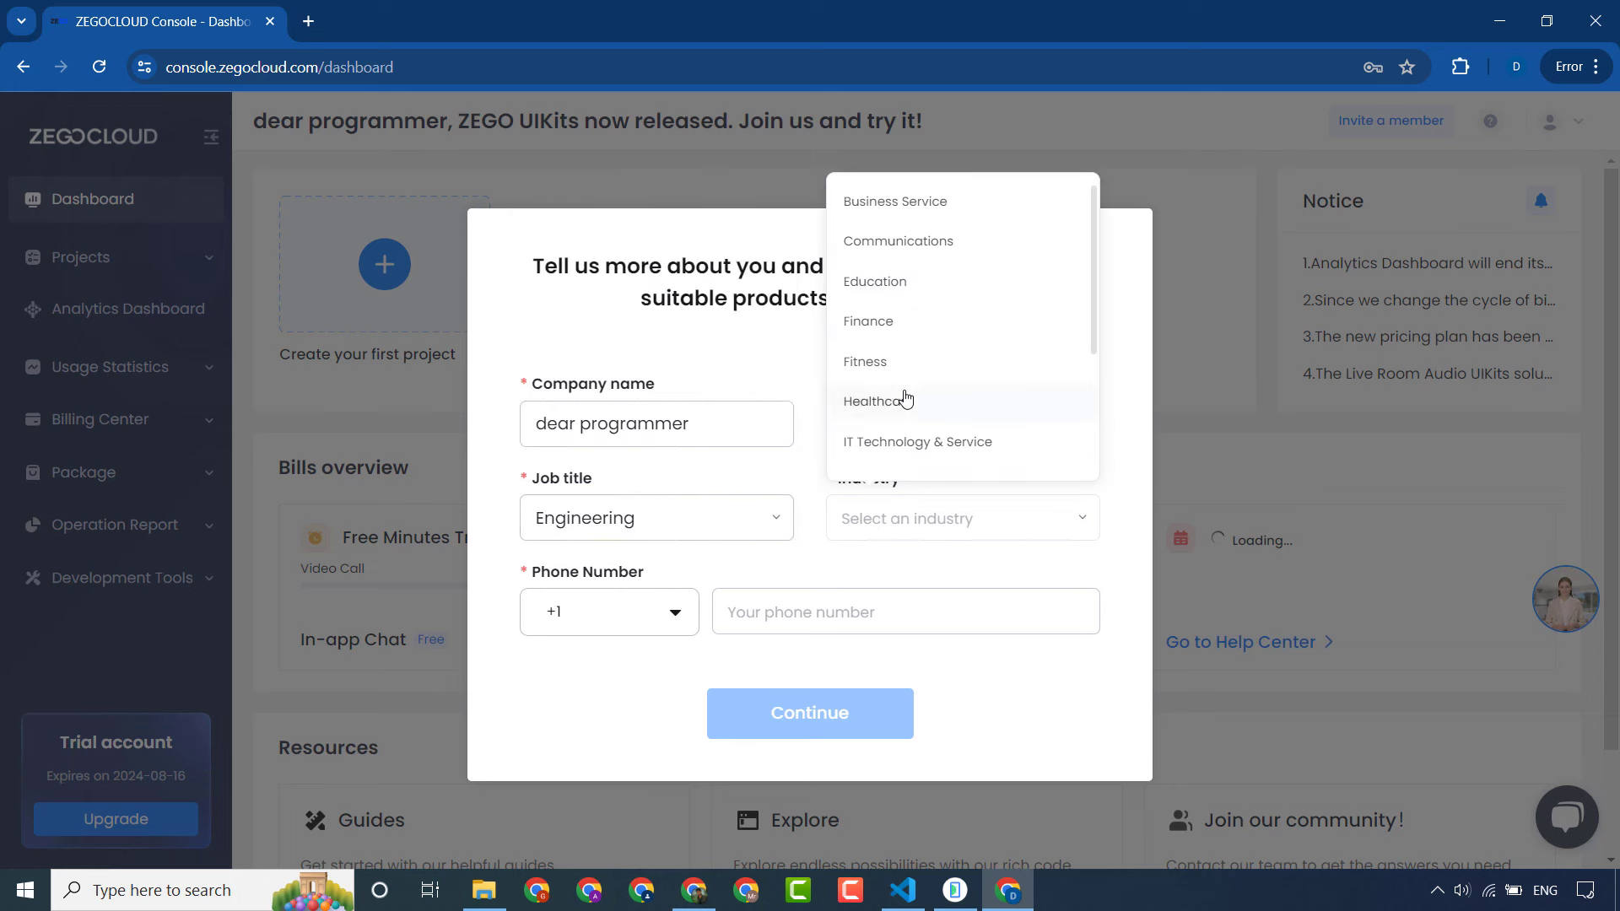
pyautogui.click(874, 456)
# Step: Enter the phone number with Pakistan's +92 code and submit the details form
pyautogui.click(668, 613)
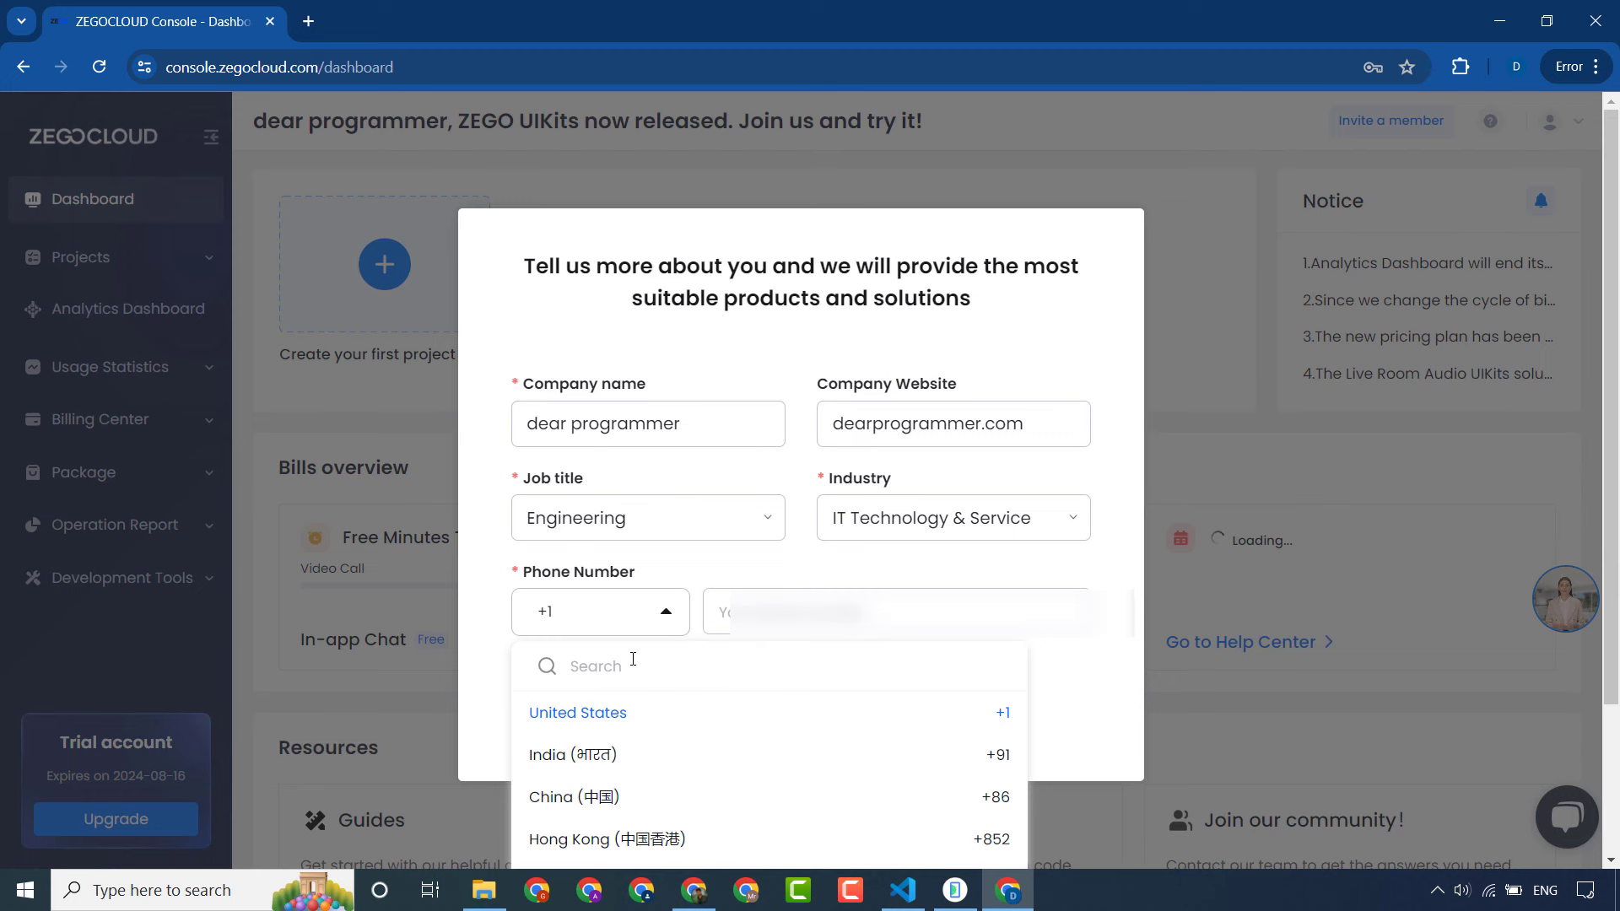
pyautogui.write('pa')
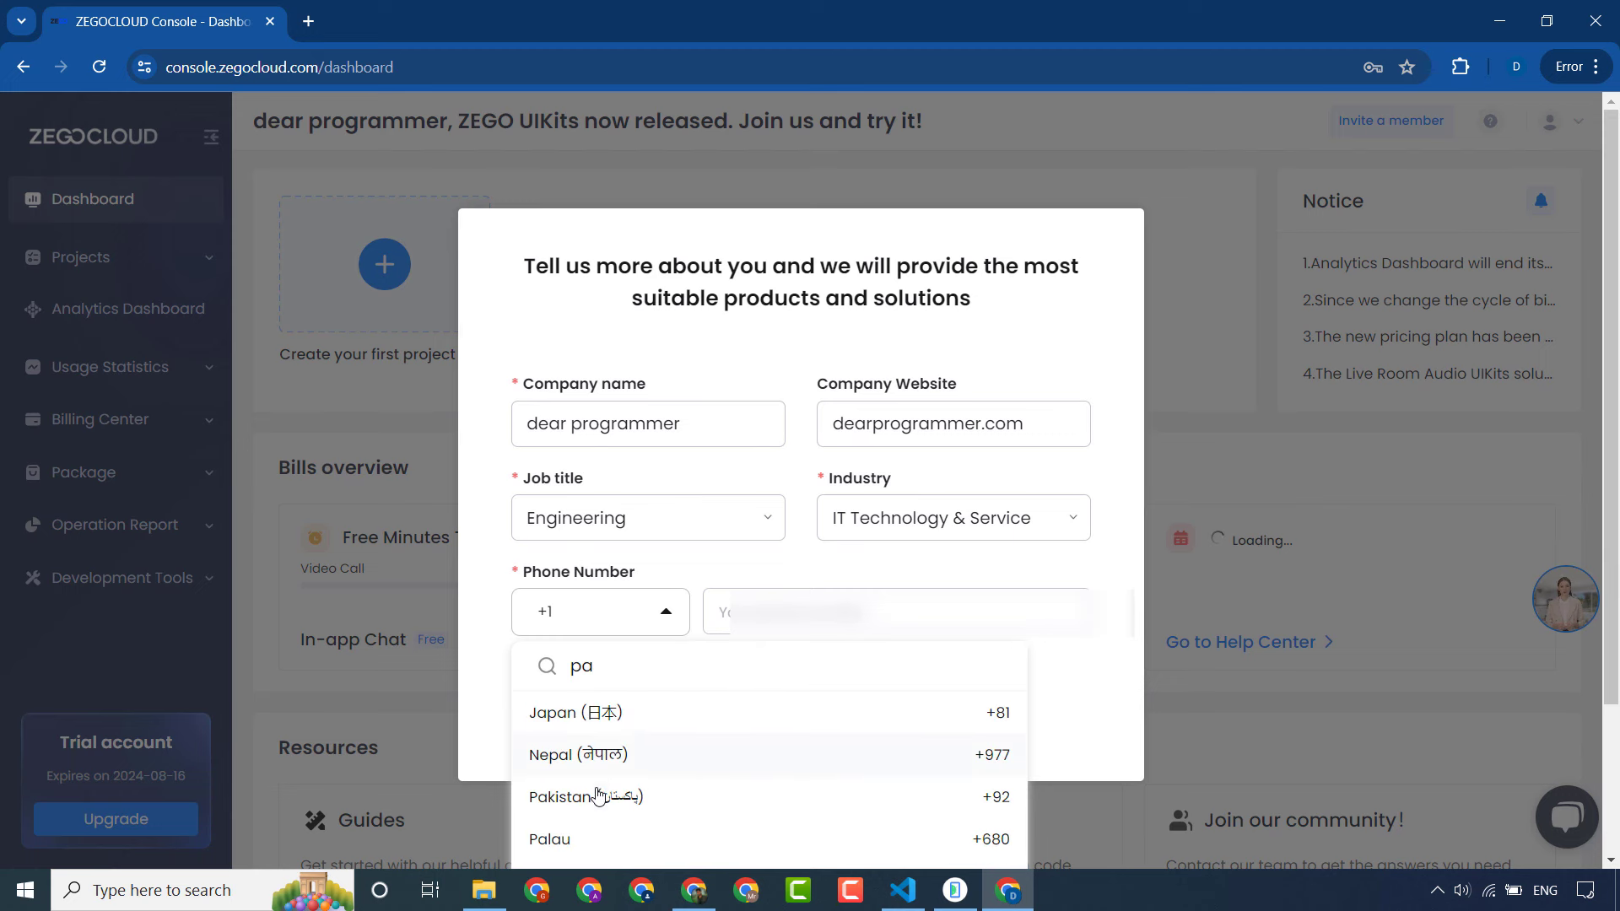
pyautogui.click(599, 797)
pyautogui.click(732, 612)
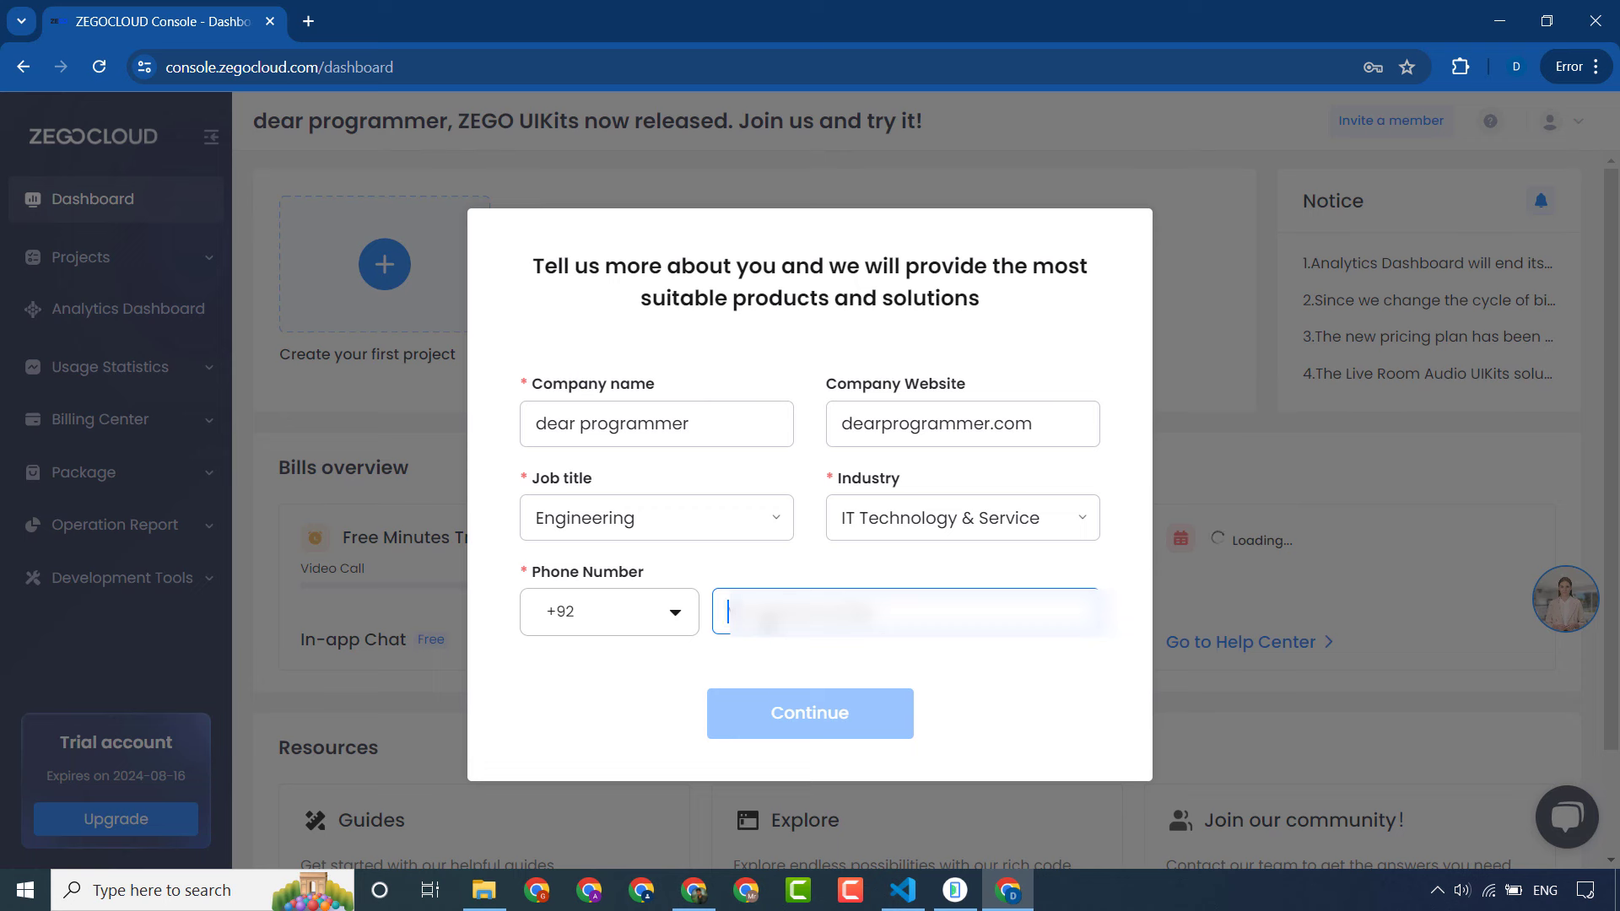
pyautogui.write('3')
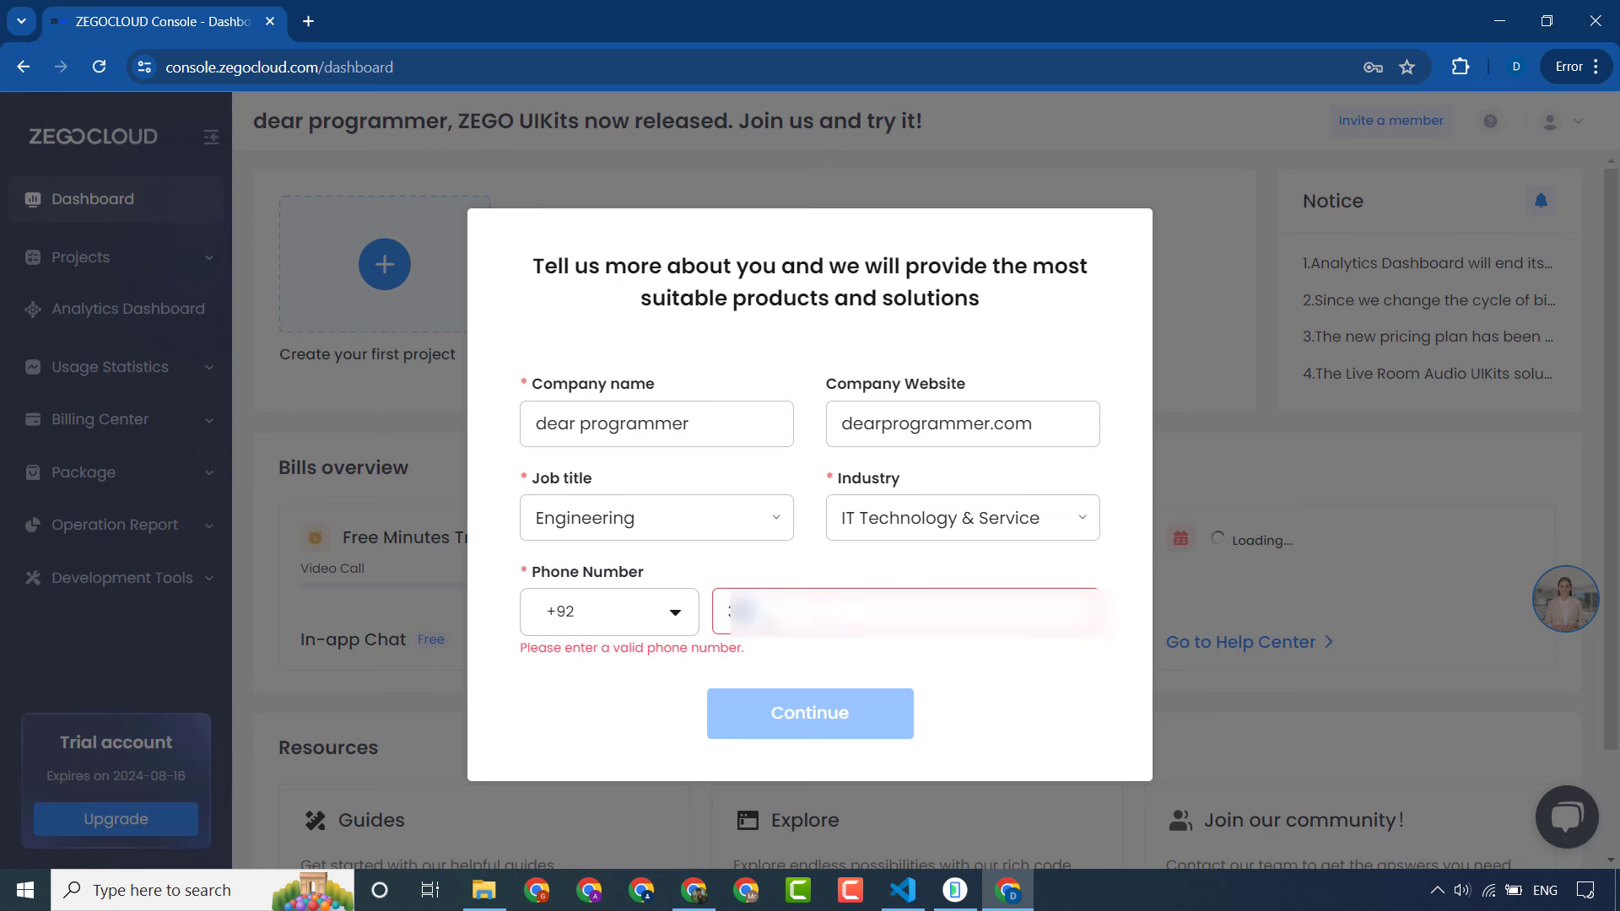
pyautogui.press('BackSpace')
pyautogui.write('3')
pyautogui.press('BackSpace')
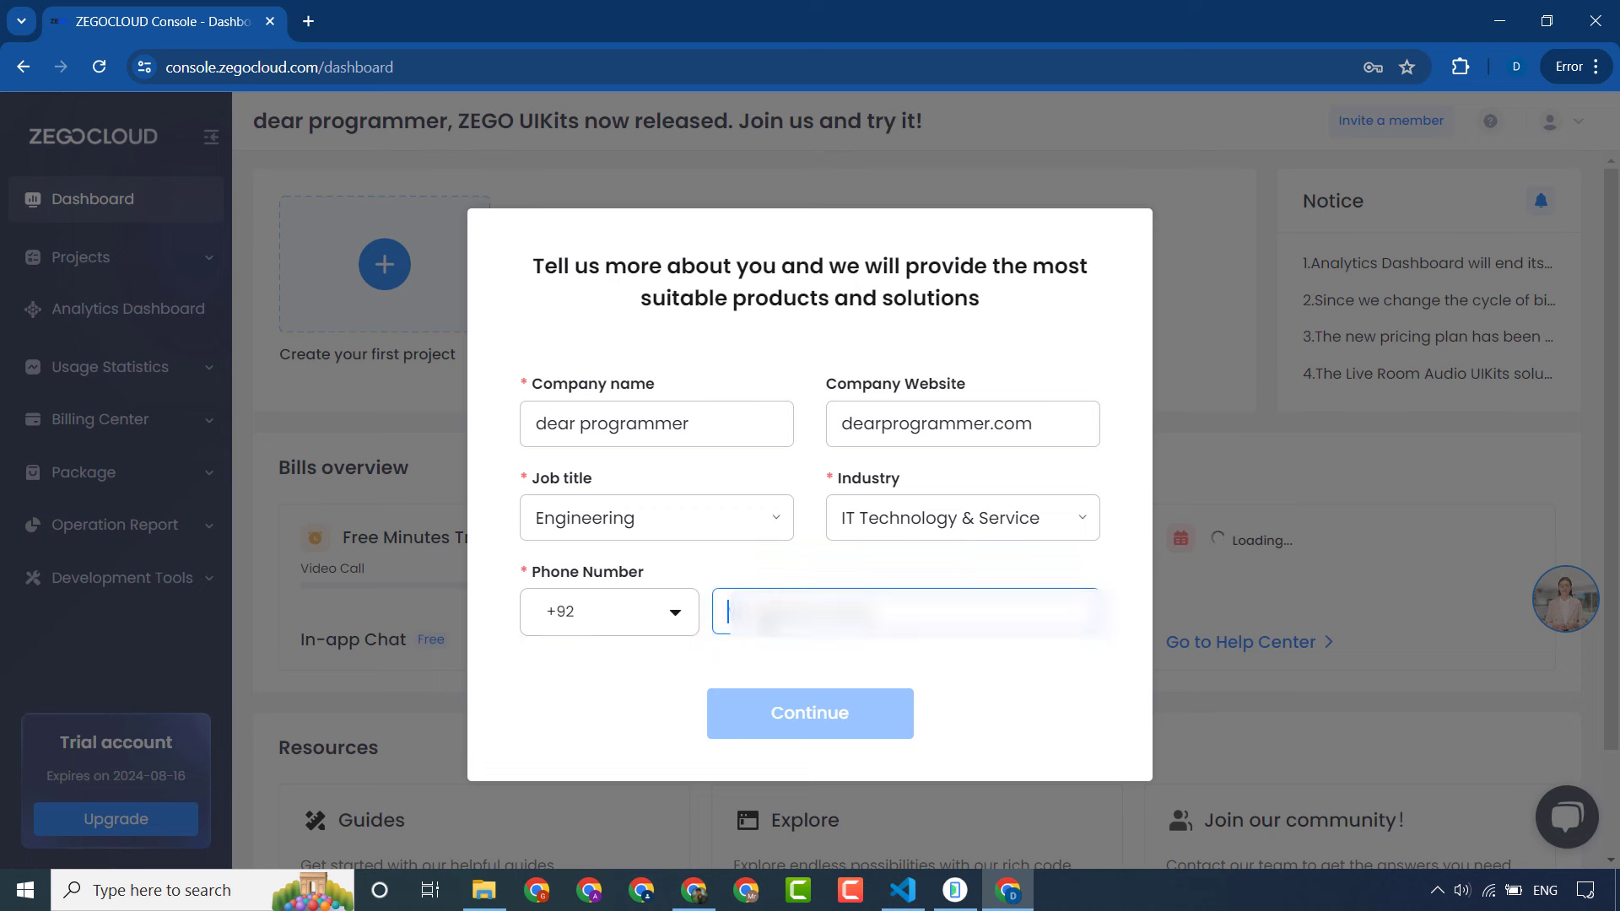
pyautogui.write('300')
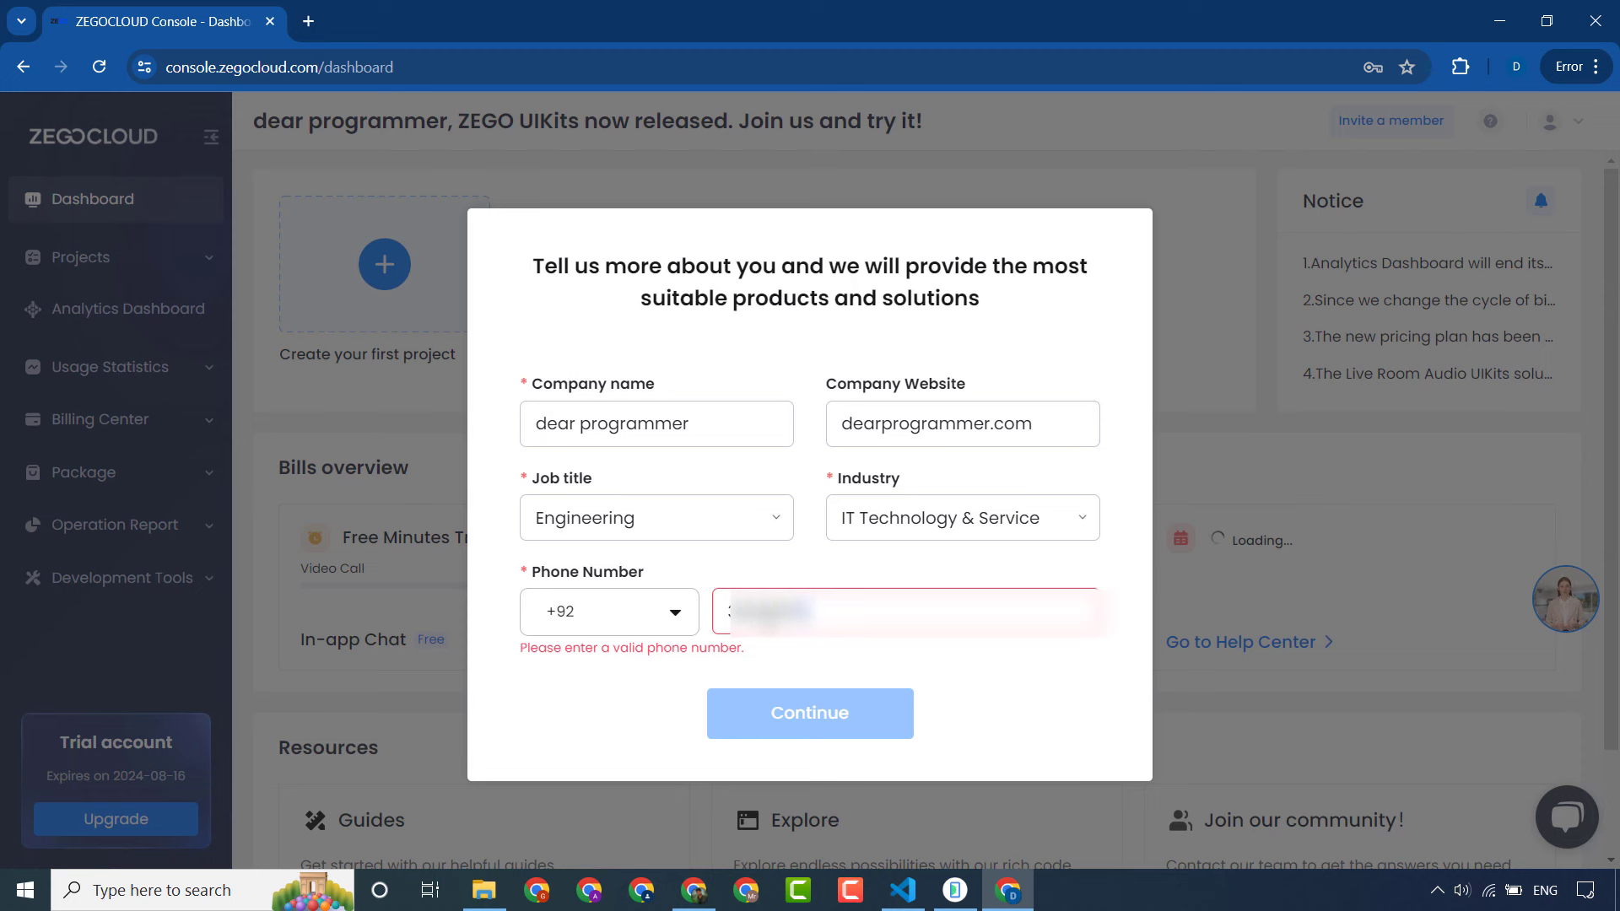
pyautogui.write('00')
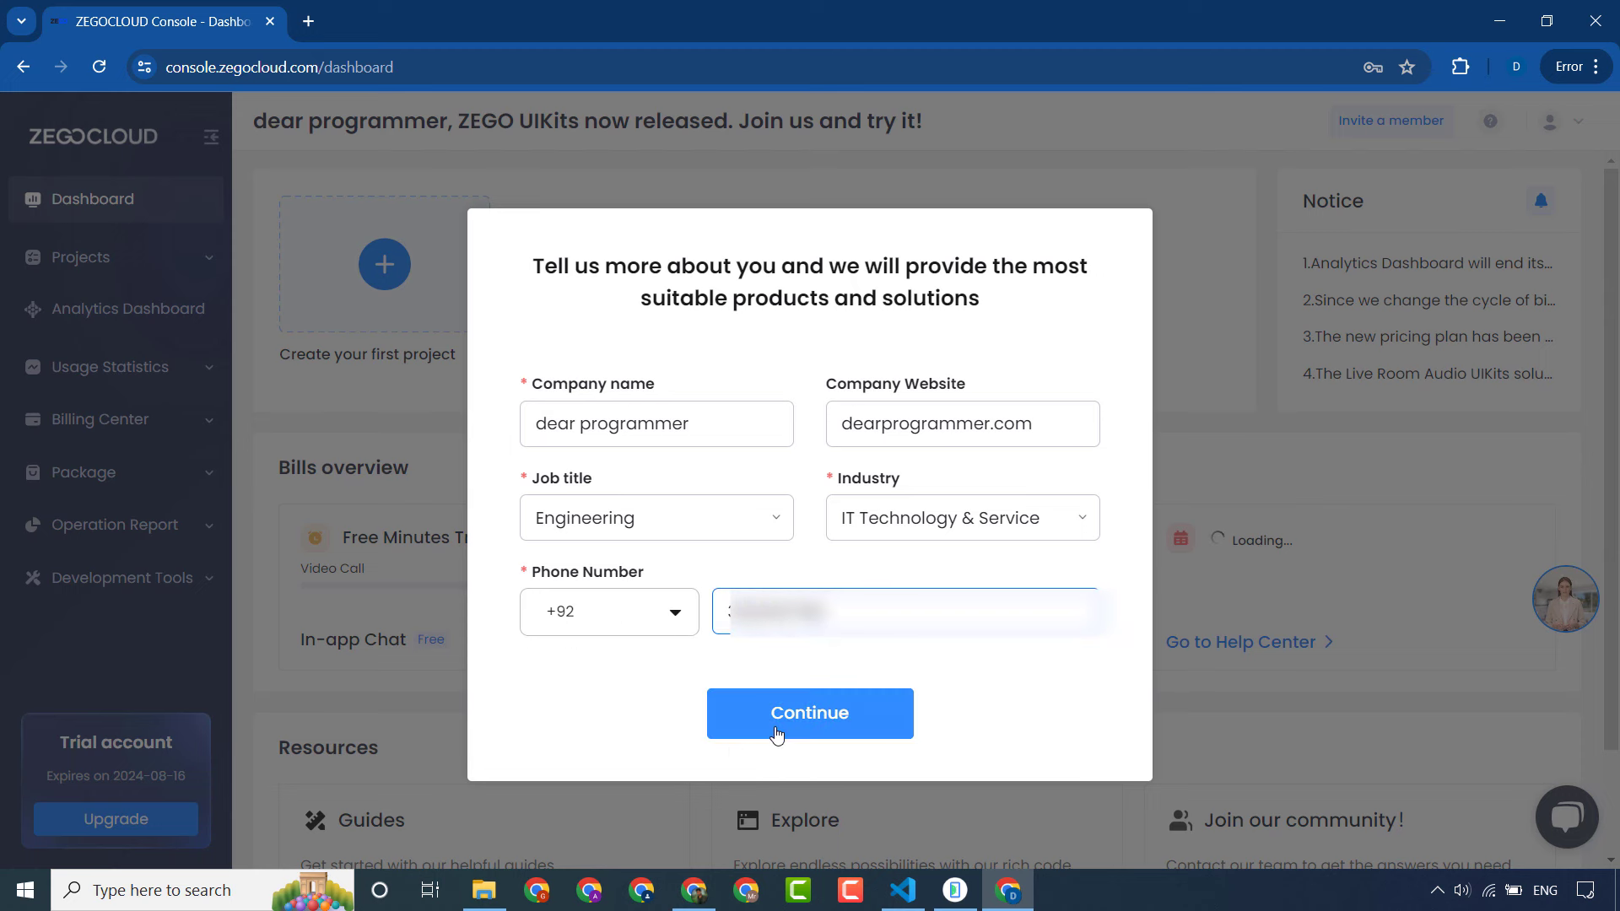
pyautogui.click(777, 734)
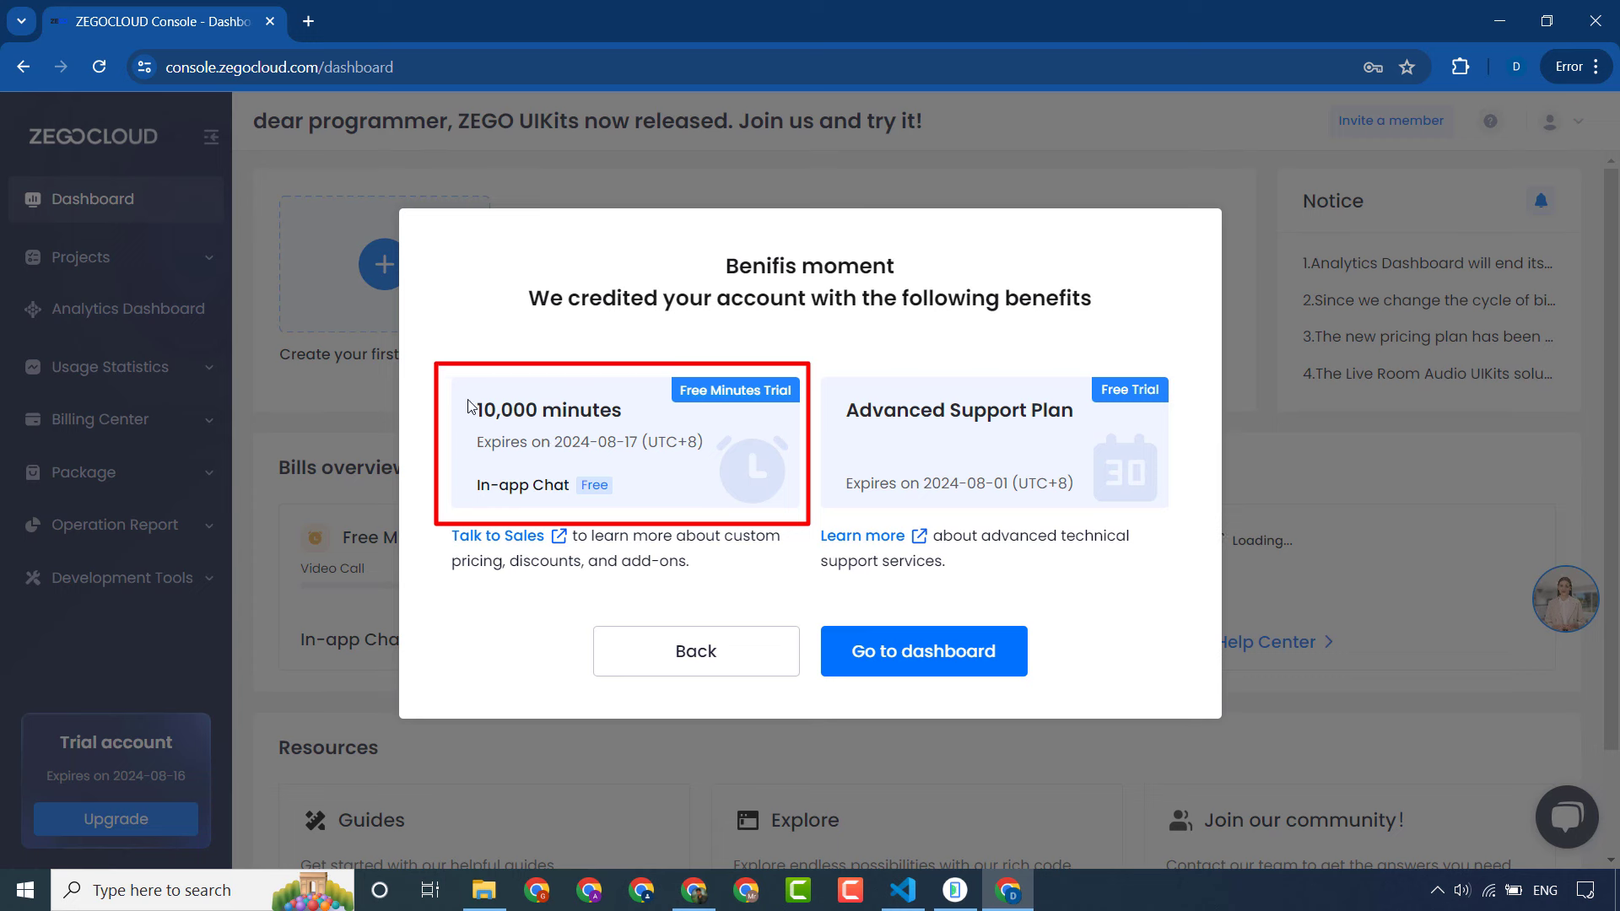
# Step: Close the 10,000-free-minutes benefits dialog and open Projects > Projects Management
pyautogui.moveTo(471, 406); pyautogui.dragTo(724, 504)
pyautogui.click(746, 450)
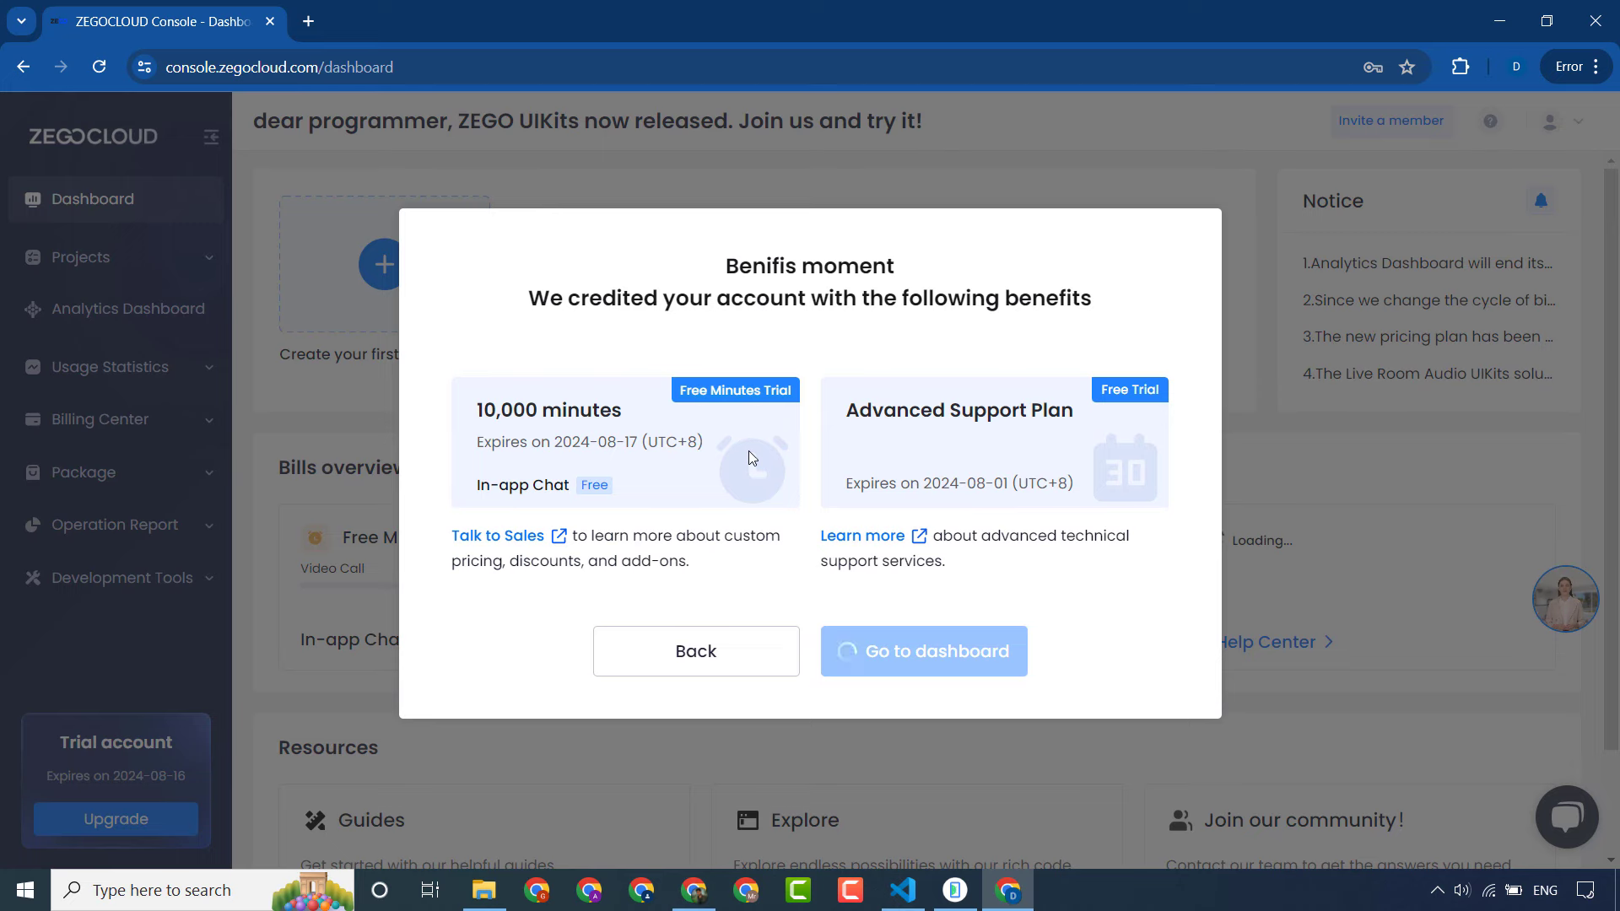
pyautogui.scroll(-2, 750, 452)
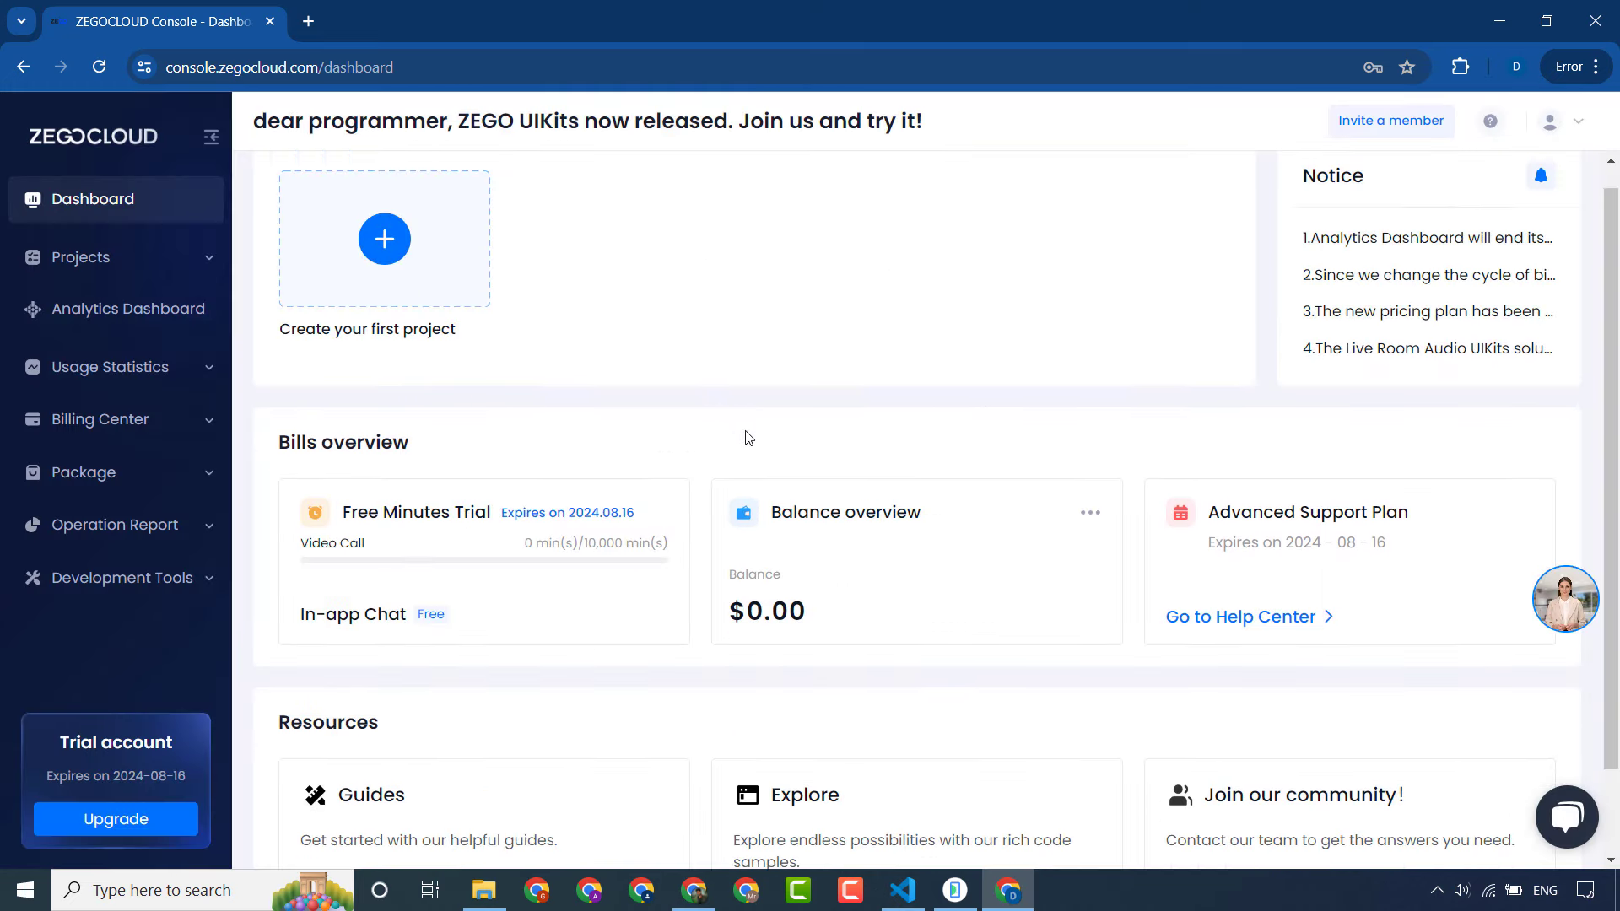
pyautogui.scroll(2, 713, 449)
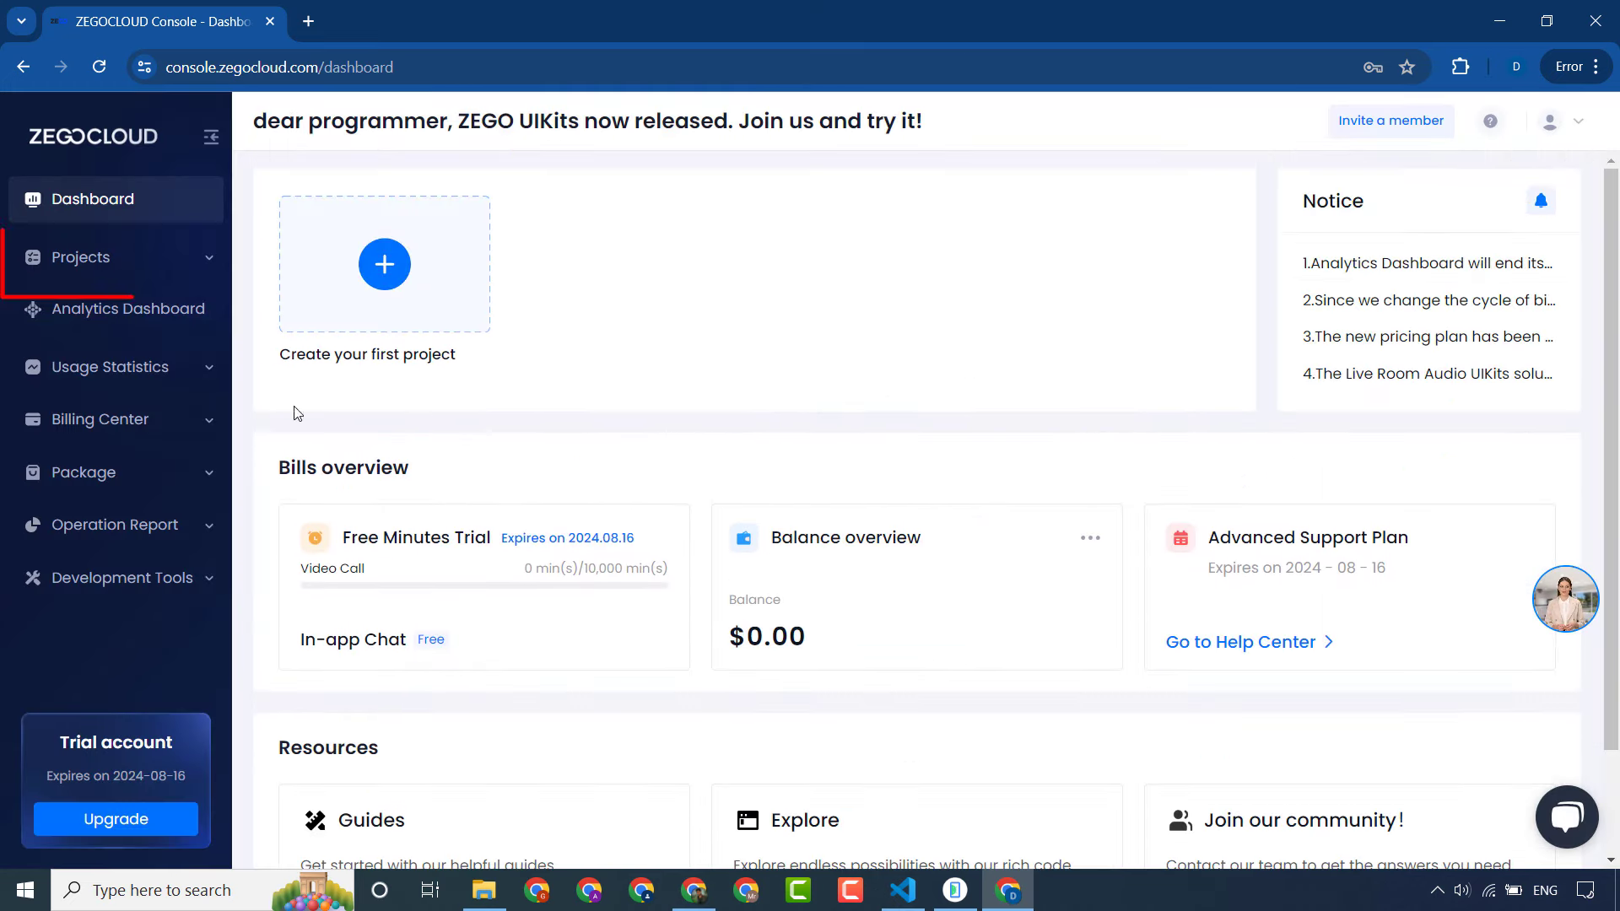
pyautogui.click(161, 260)
pyautogui.click(122, 309)
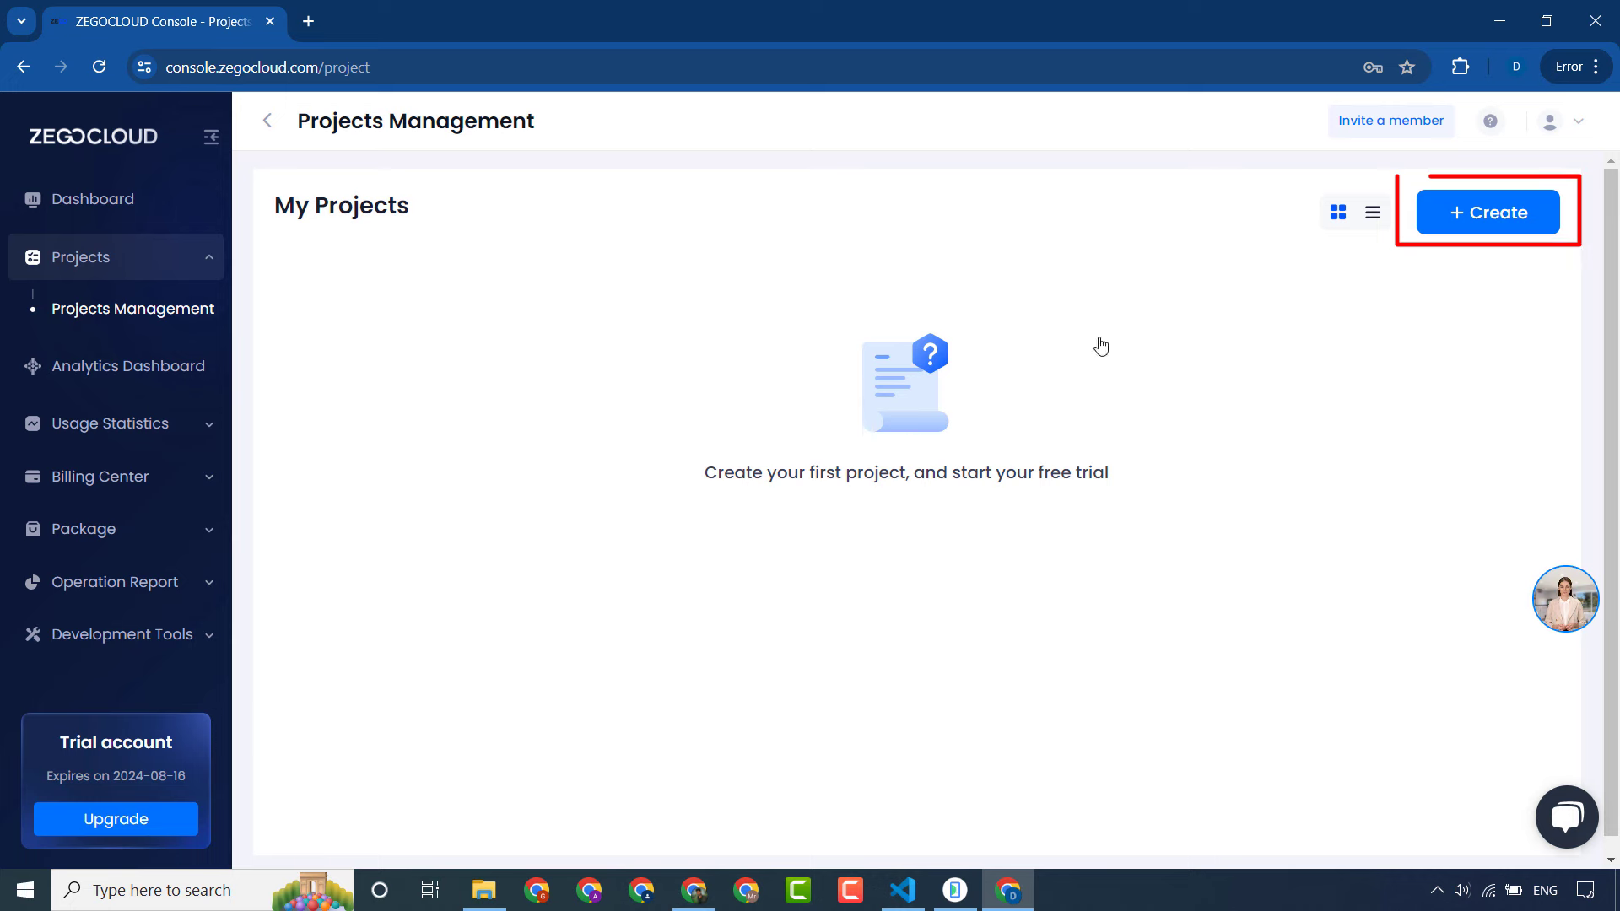
# Step: Start a new project and choose the Voice & Video Call use case
pyautogui.click(1483, 234)
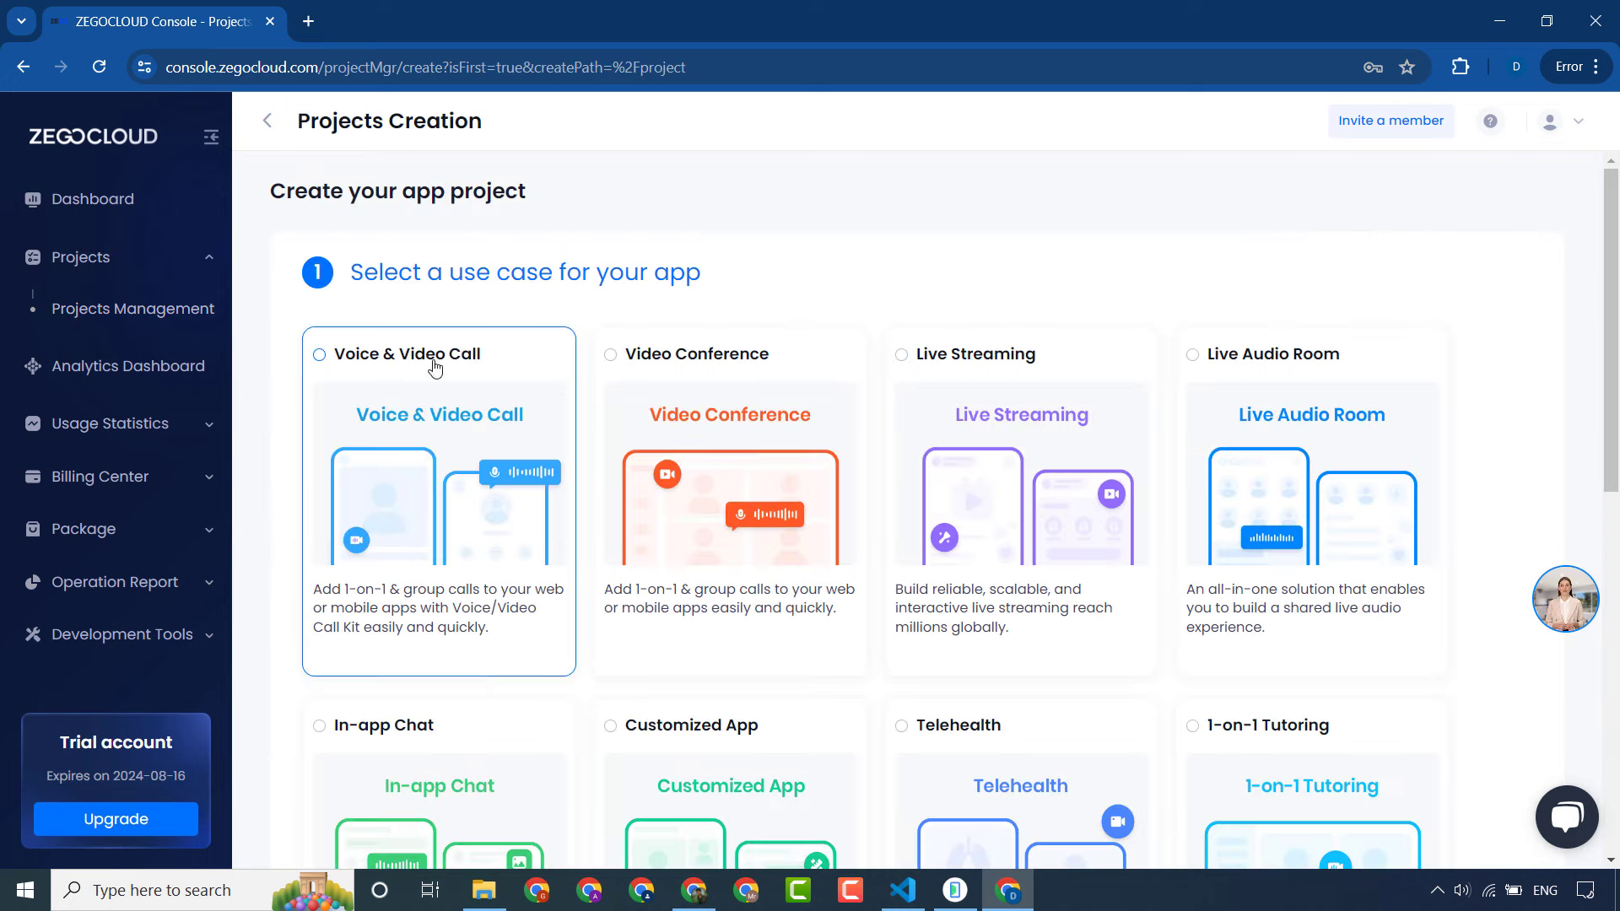
pyautogui.doubleClick(396, 269)
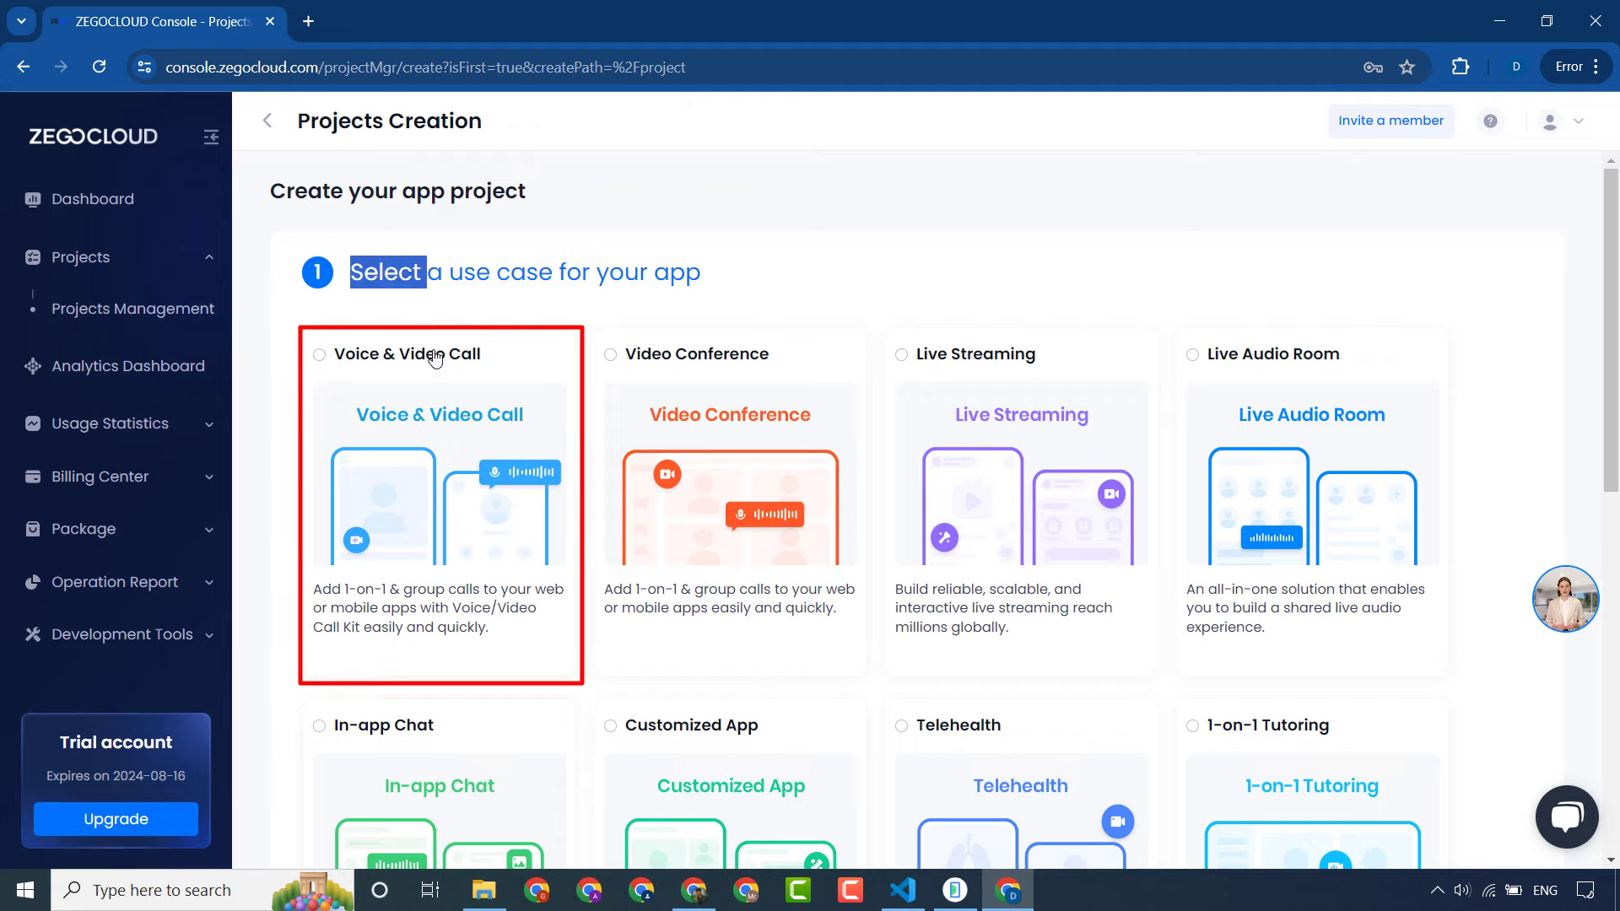
pyautogui.click(396, 359)
pyautogui.scroll(-5, 661, 492)
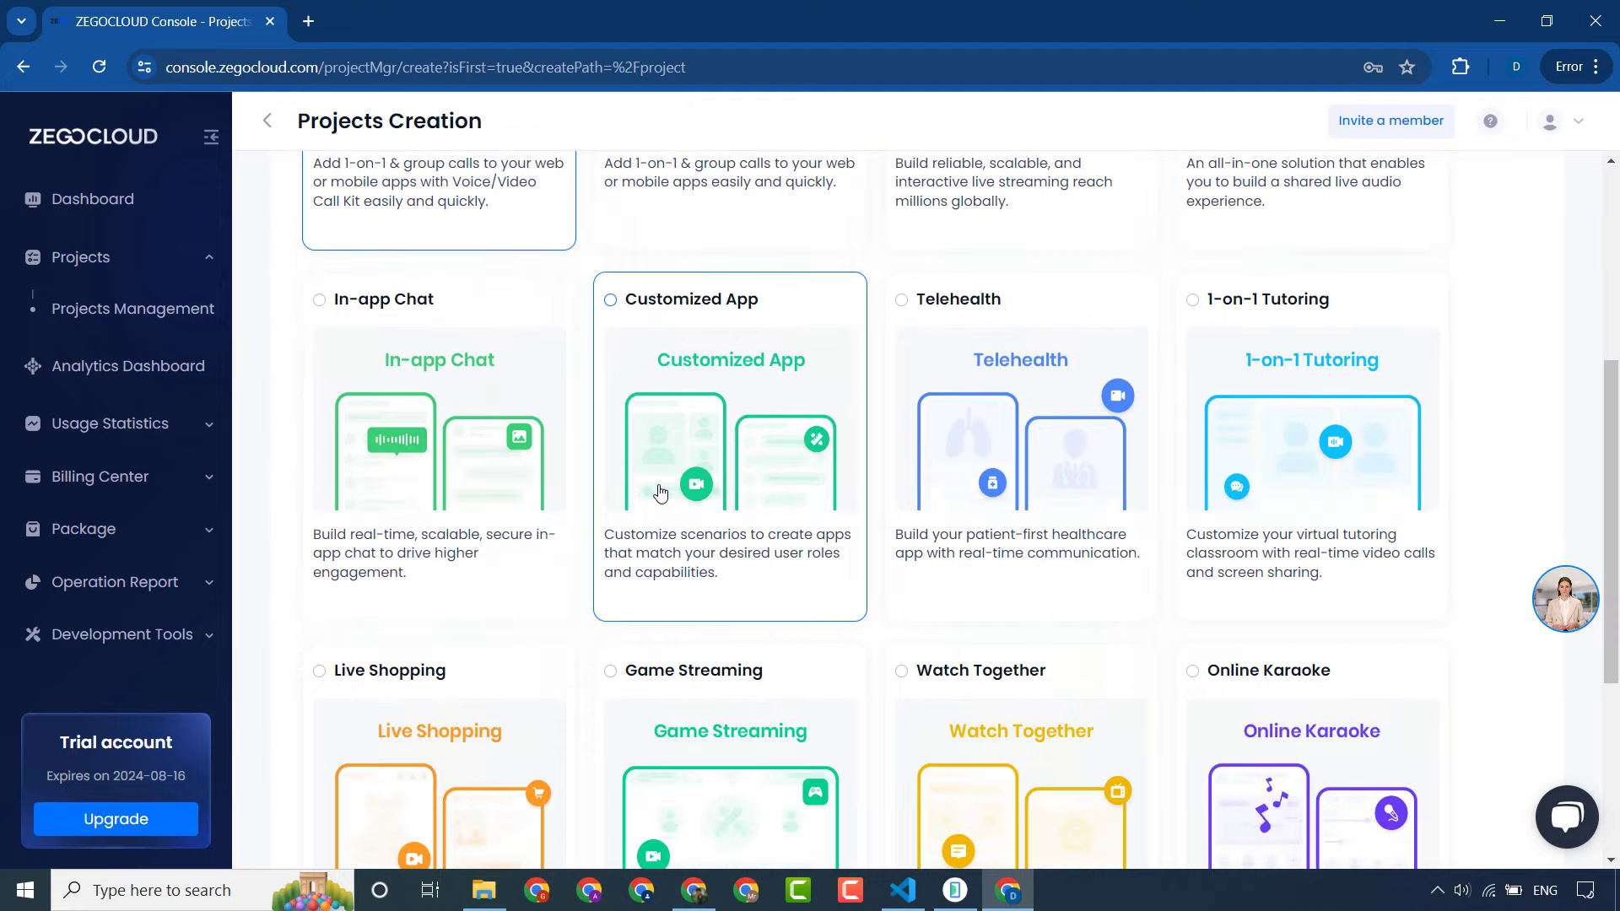
pyautogui.scroll(-4, 660, 492)
pyautogui.click(537, 687)
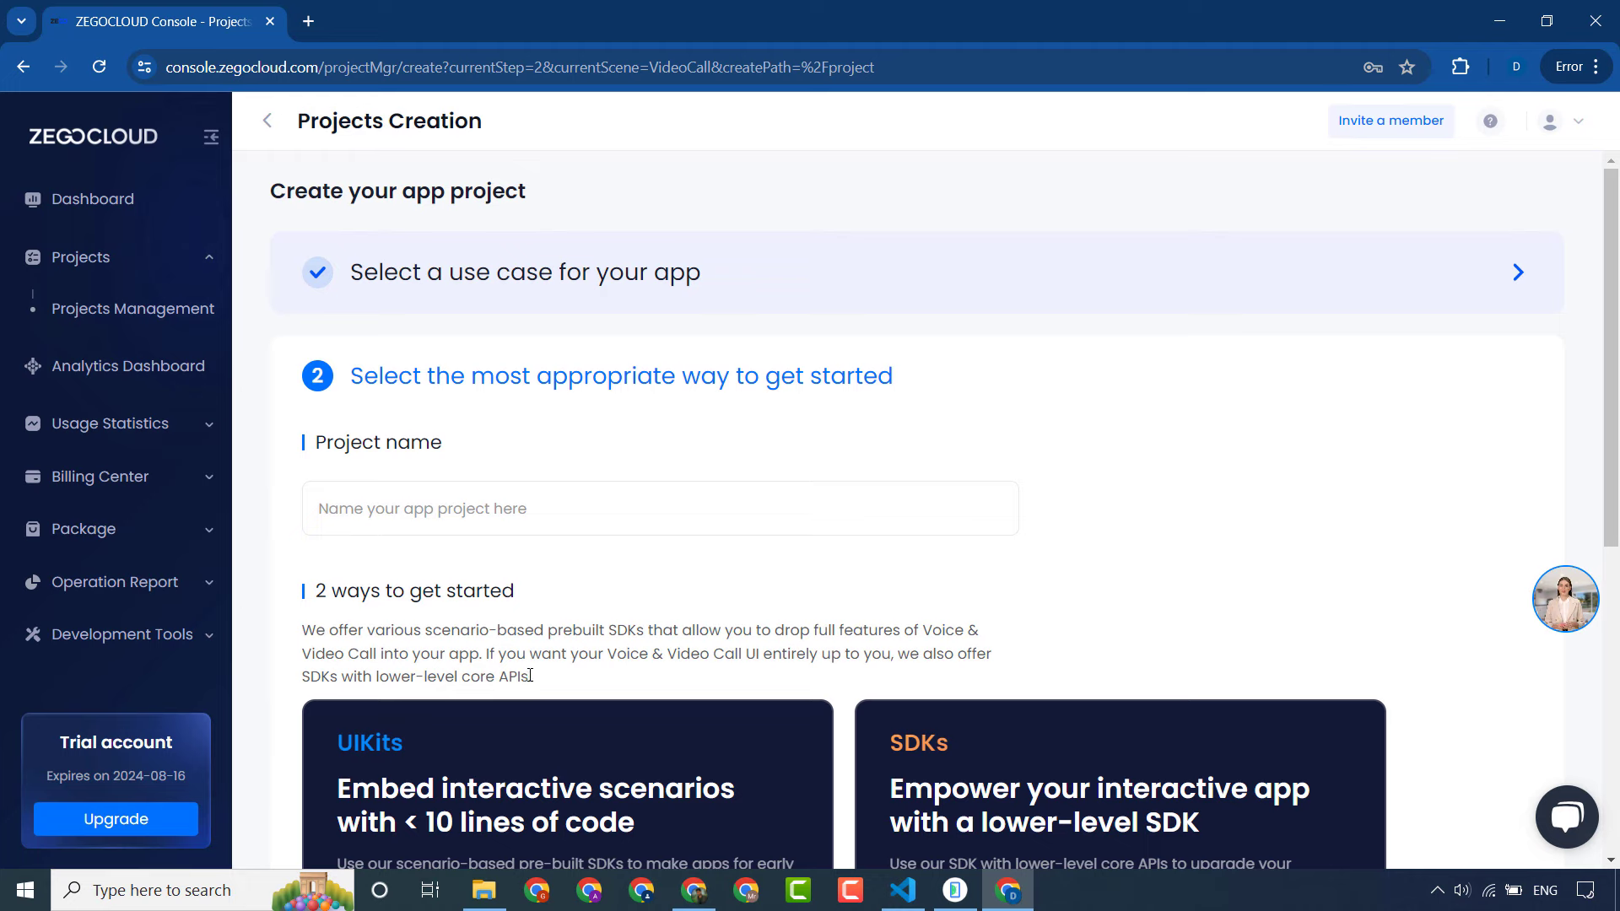
# Step: Name the project 'testing' and choose to build it with UIKits
pyautogui.click(506, 510)
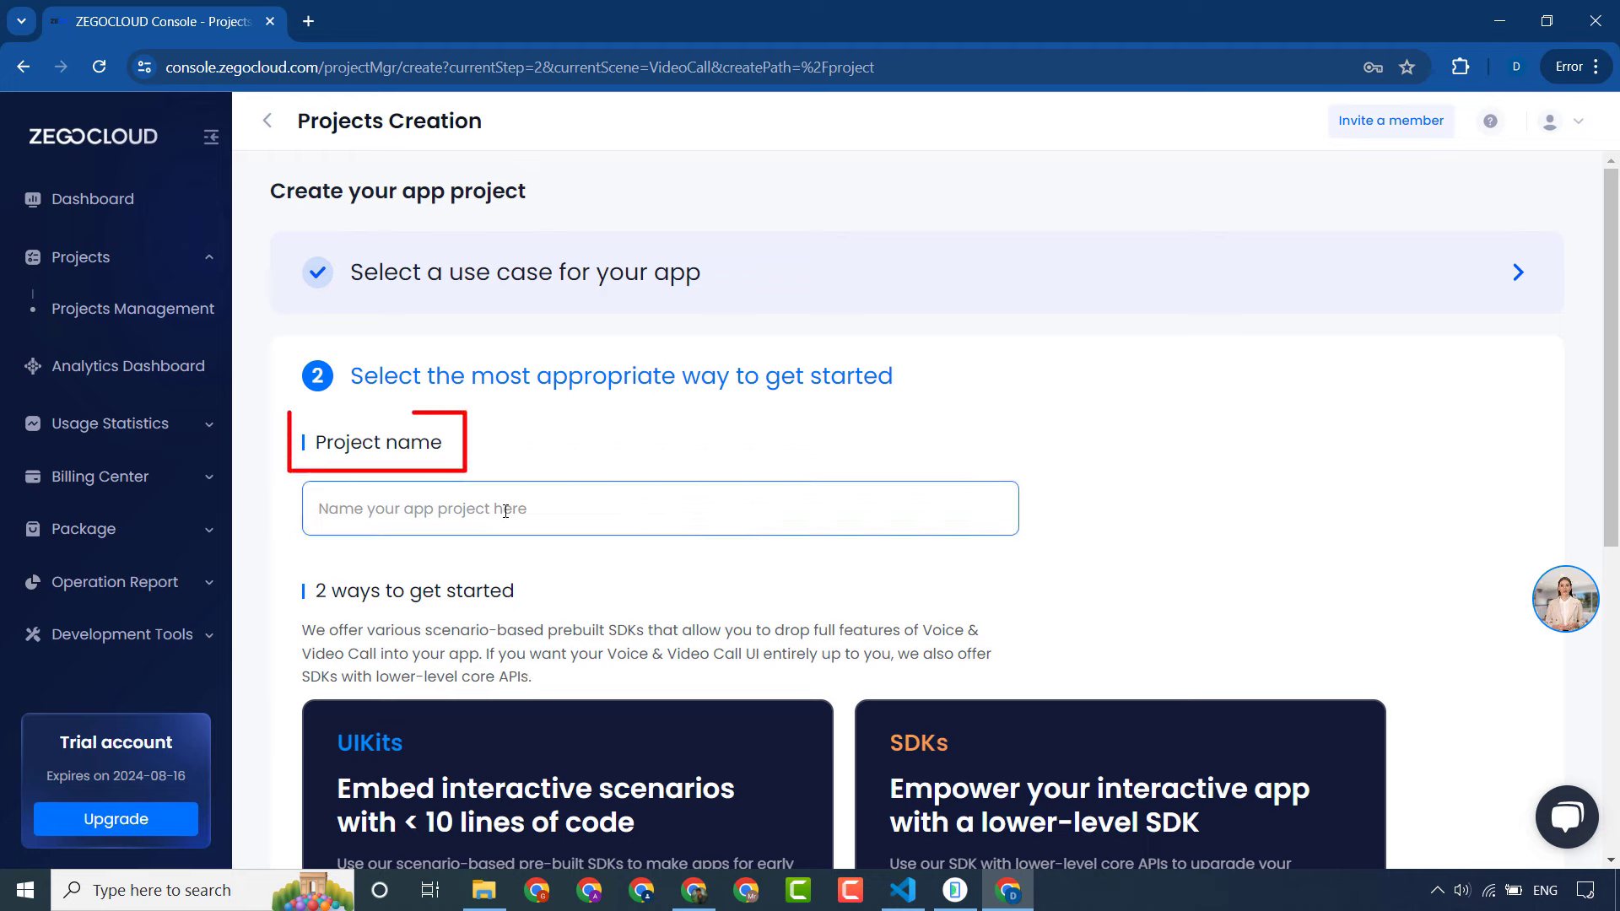
pyautogui.write('testing')
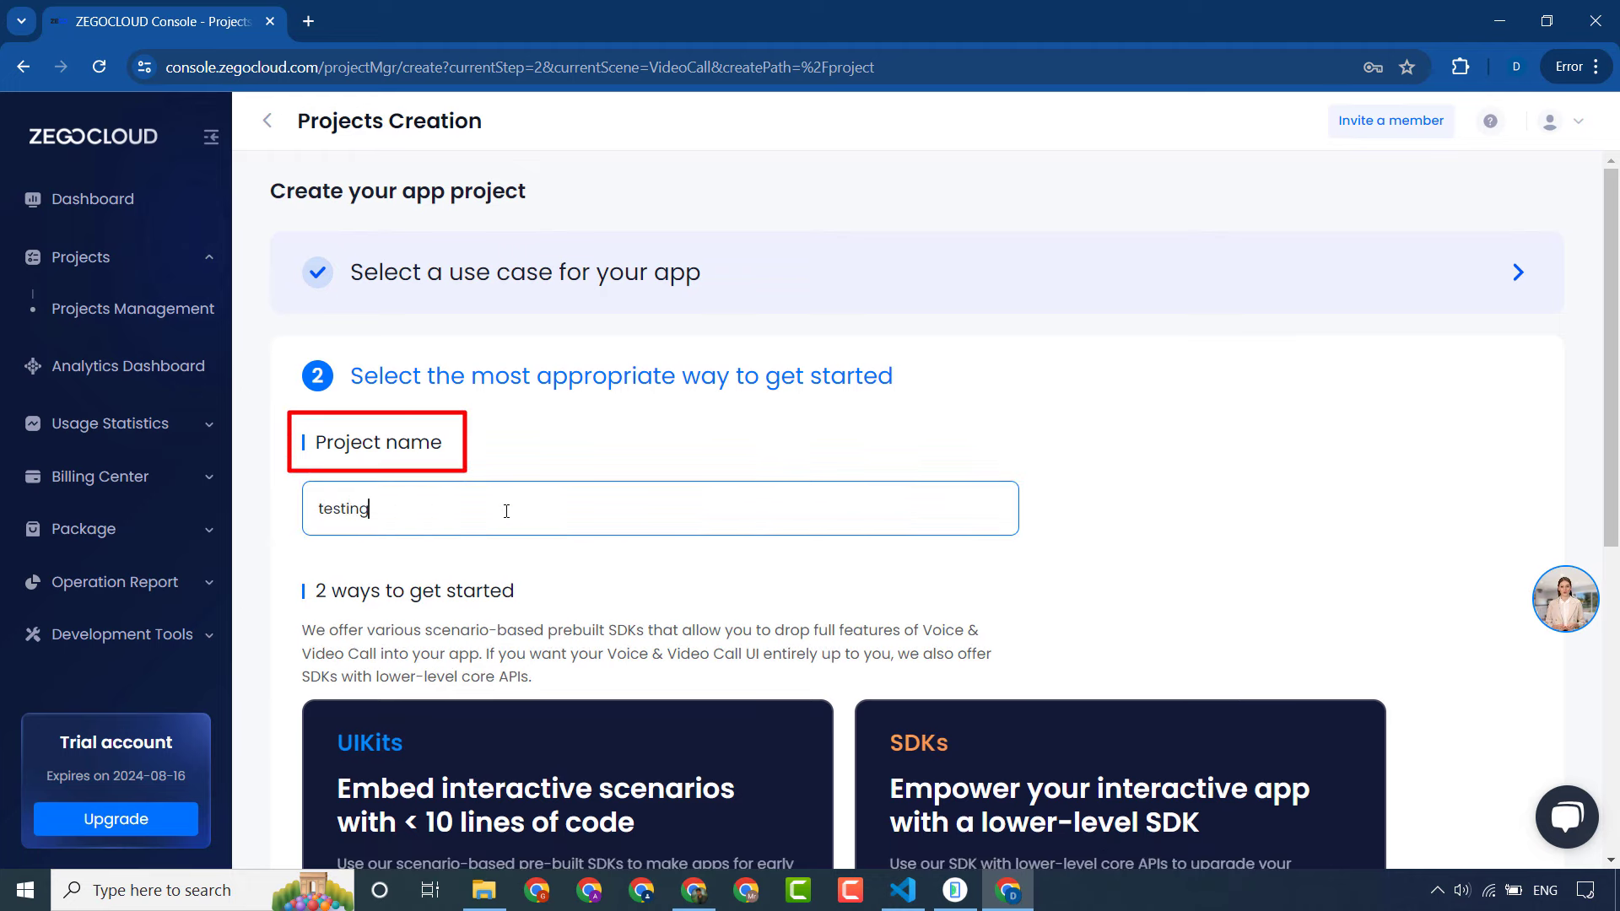
pyautogui.scroll(-3, 508, 511)
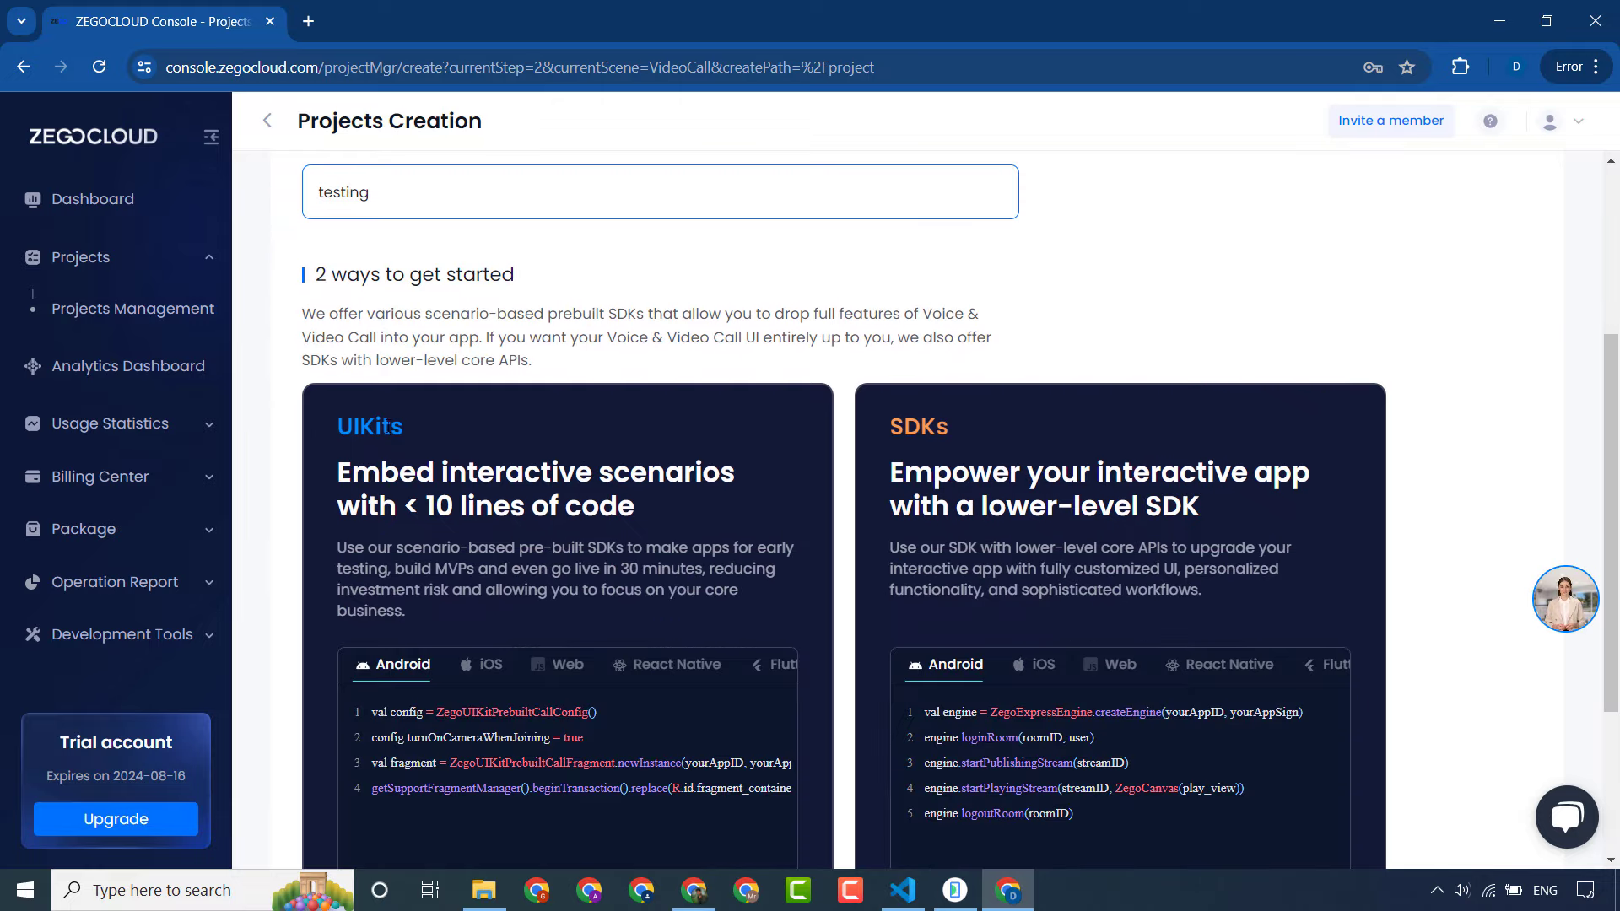
pyautogui.tripleClick(411, 504)
pyautogui.tripleClick(1110, 504)
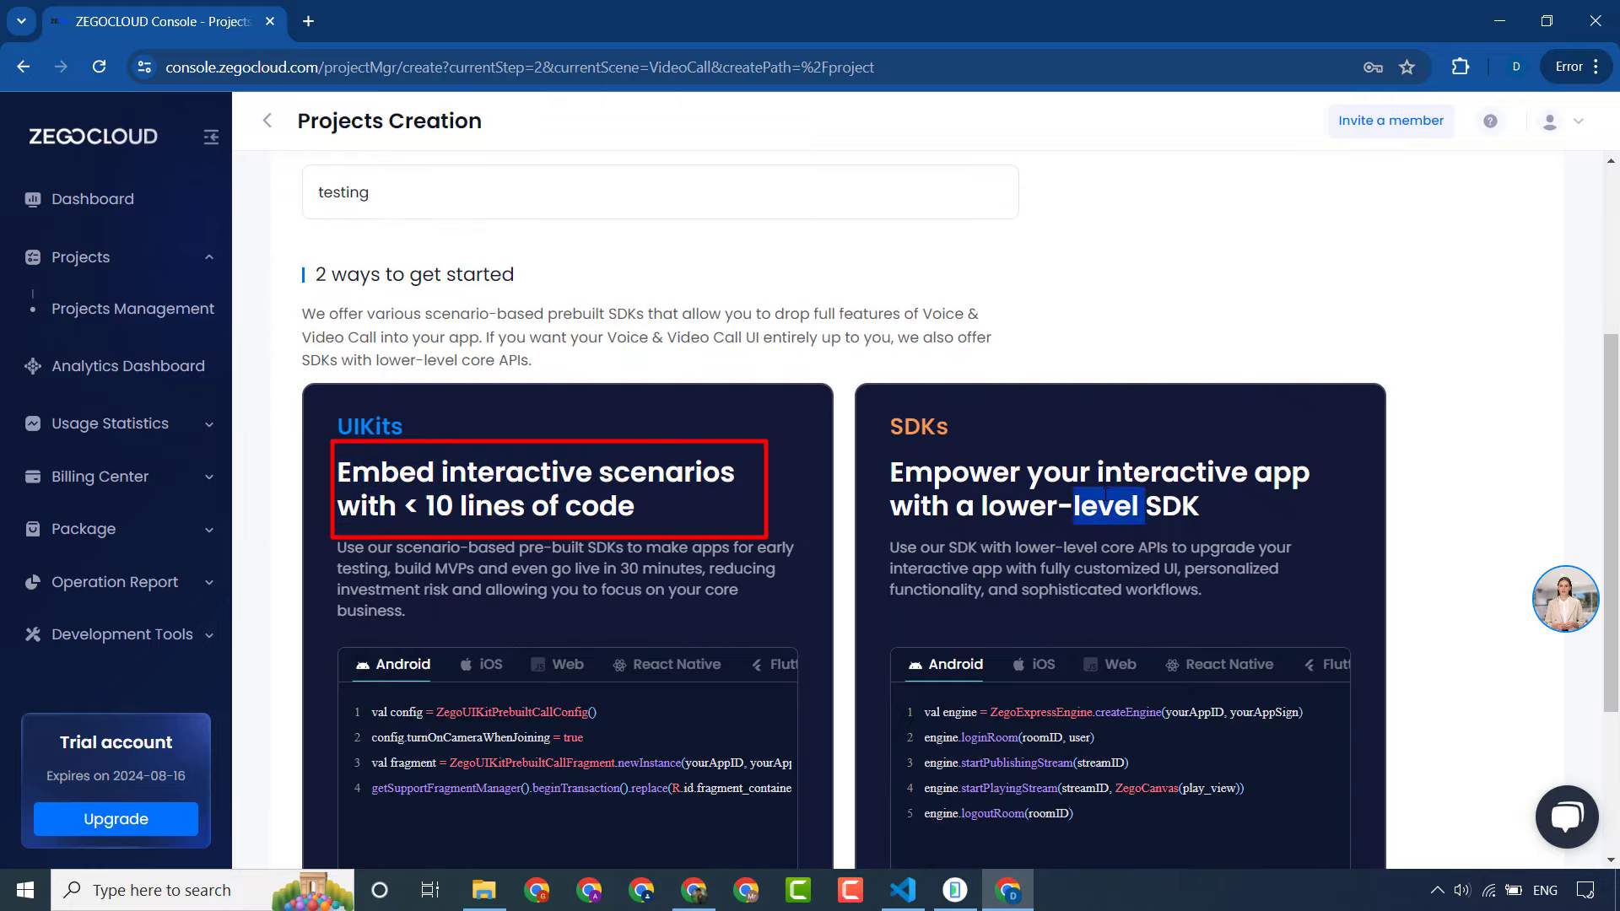
pyautogui.click(727, 473)
pyautogui.scroll(-3, 727, 471)
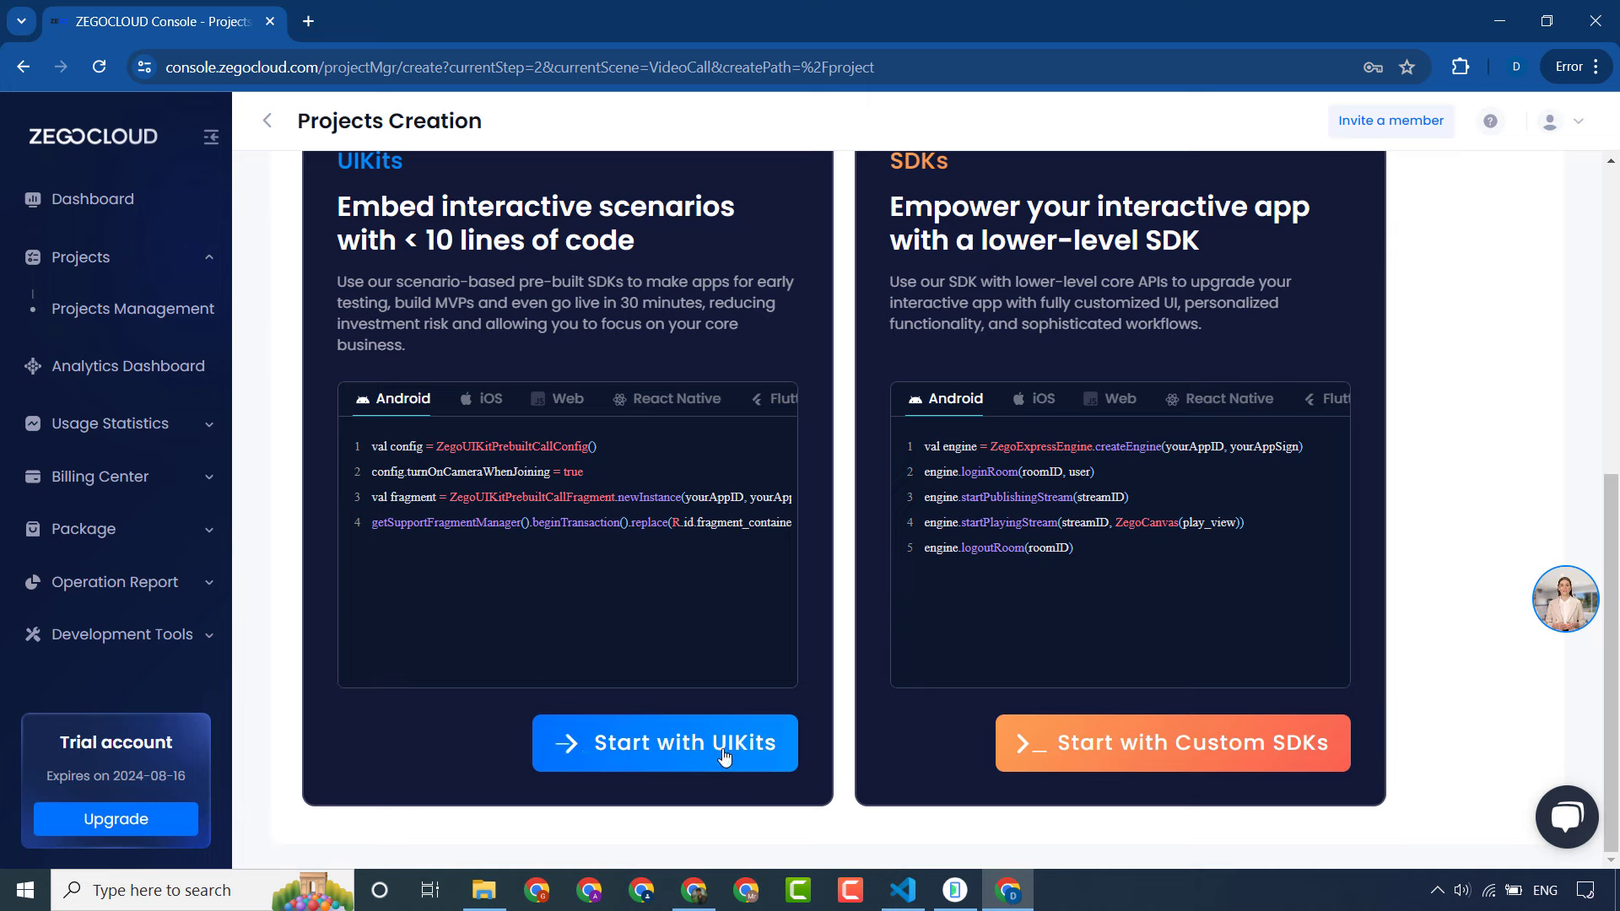
pyautogui.click(721, 744)
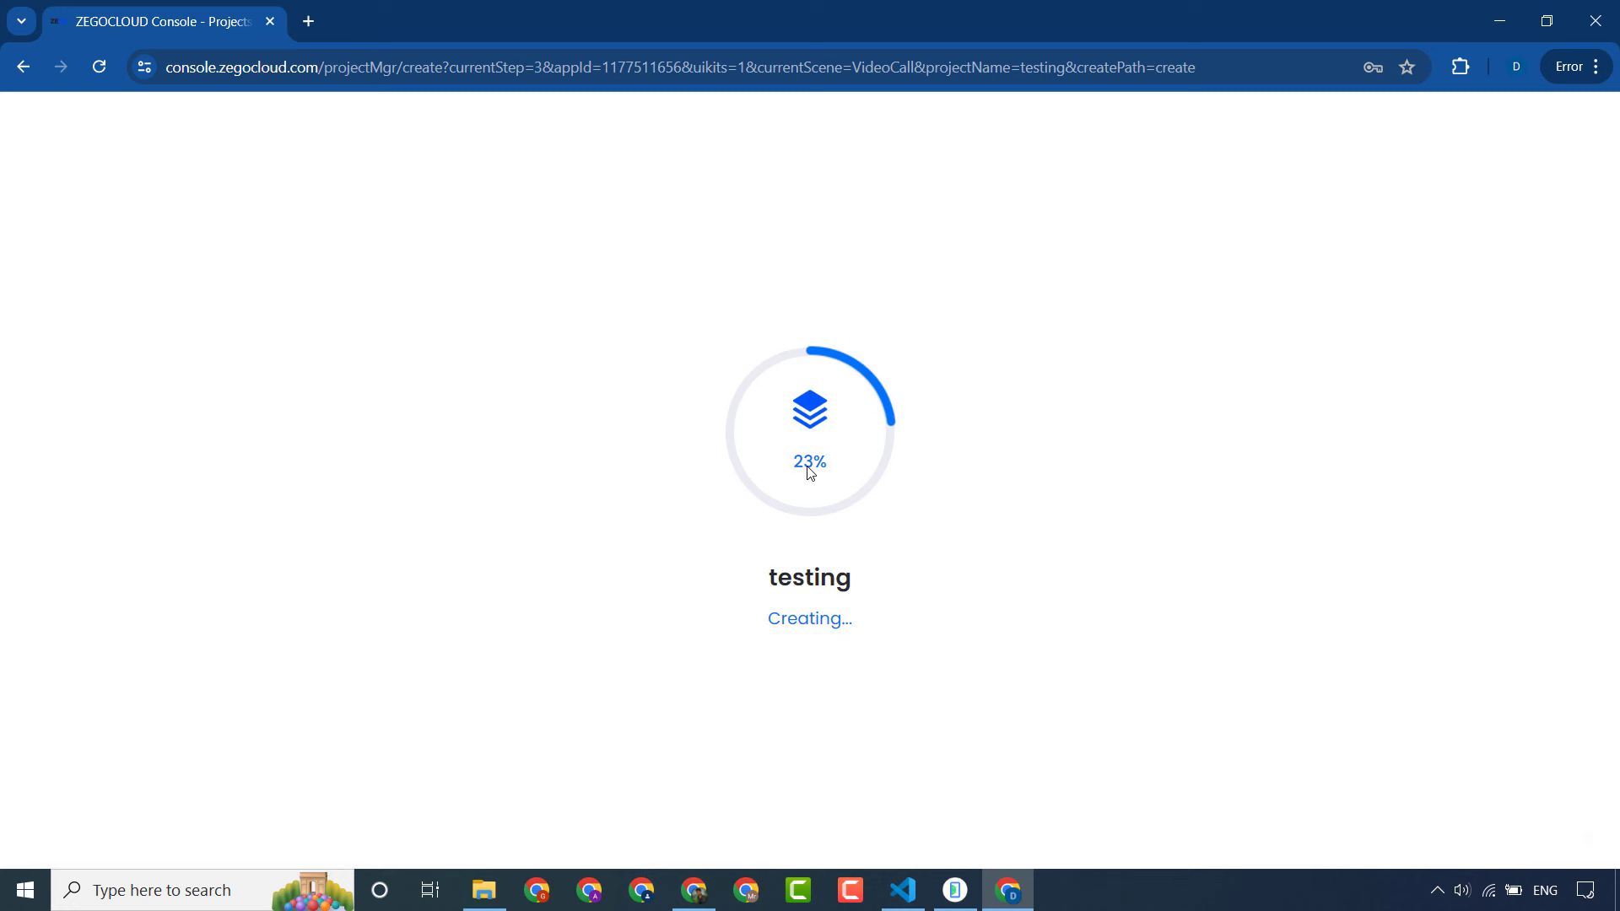
# Step: Once the testing project is created, continue to Start building your app and framework selection
pyautogui.moveTo(598, 562); pyautogui.dragTo(996, 664)
pyautogui.click(1038, 654)
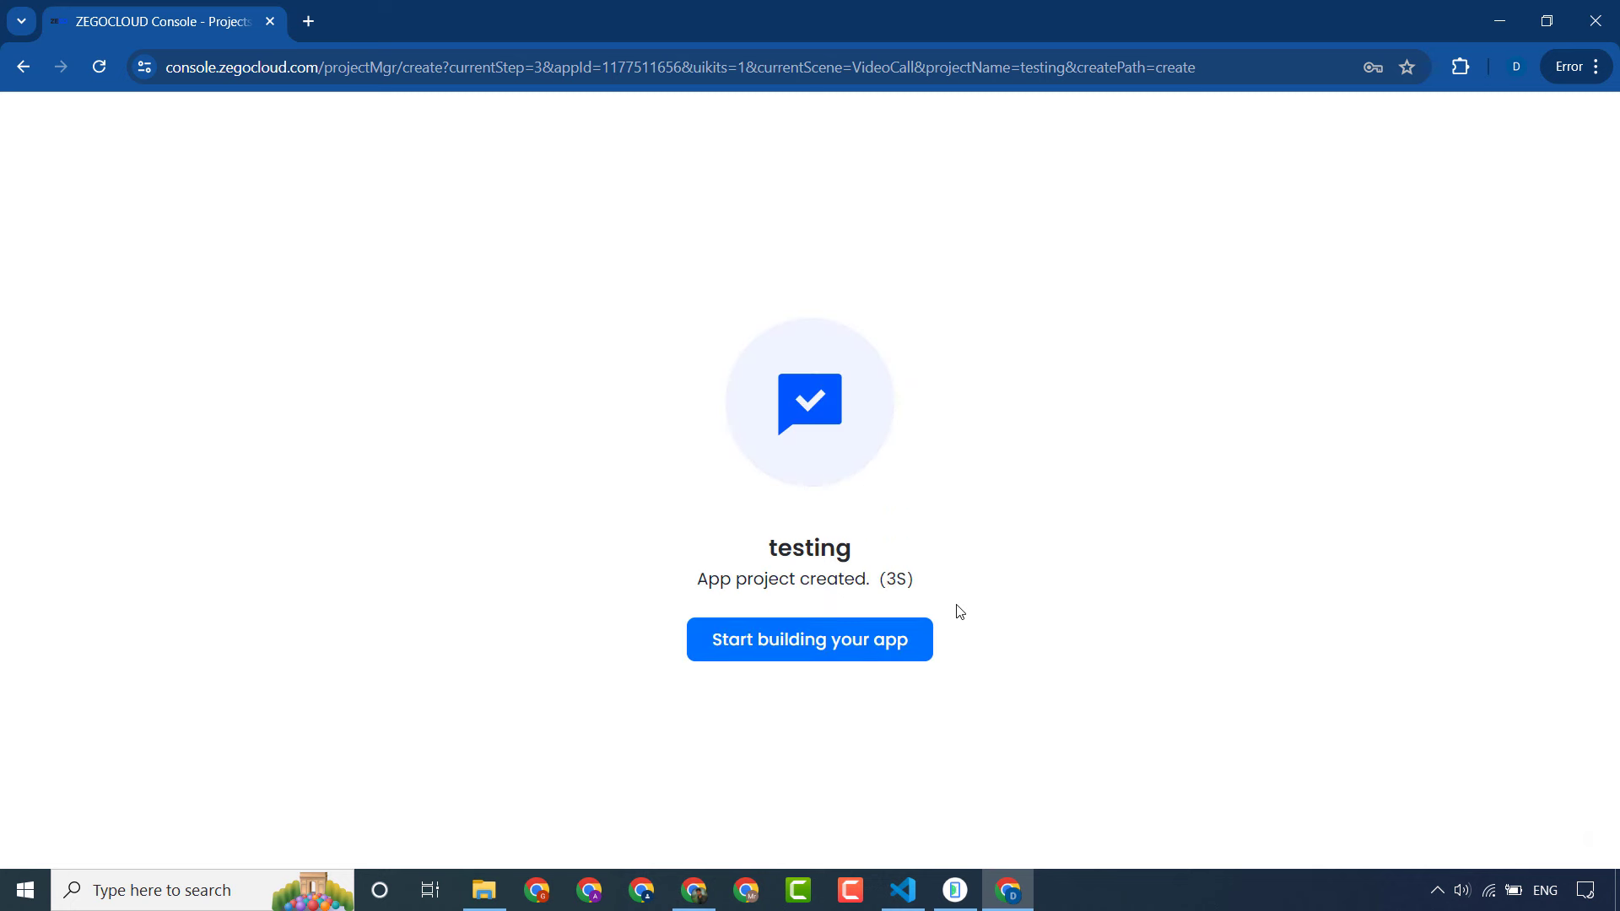
pyautogui.click(825, 637)
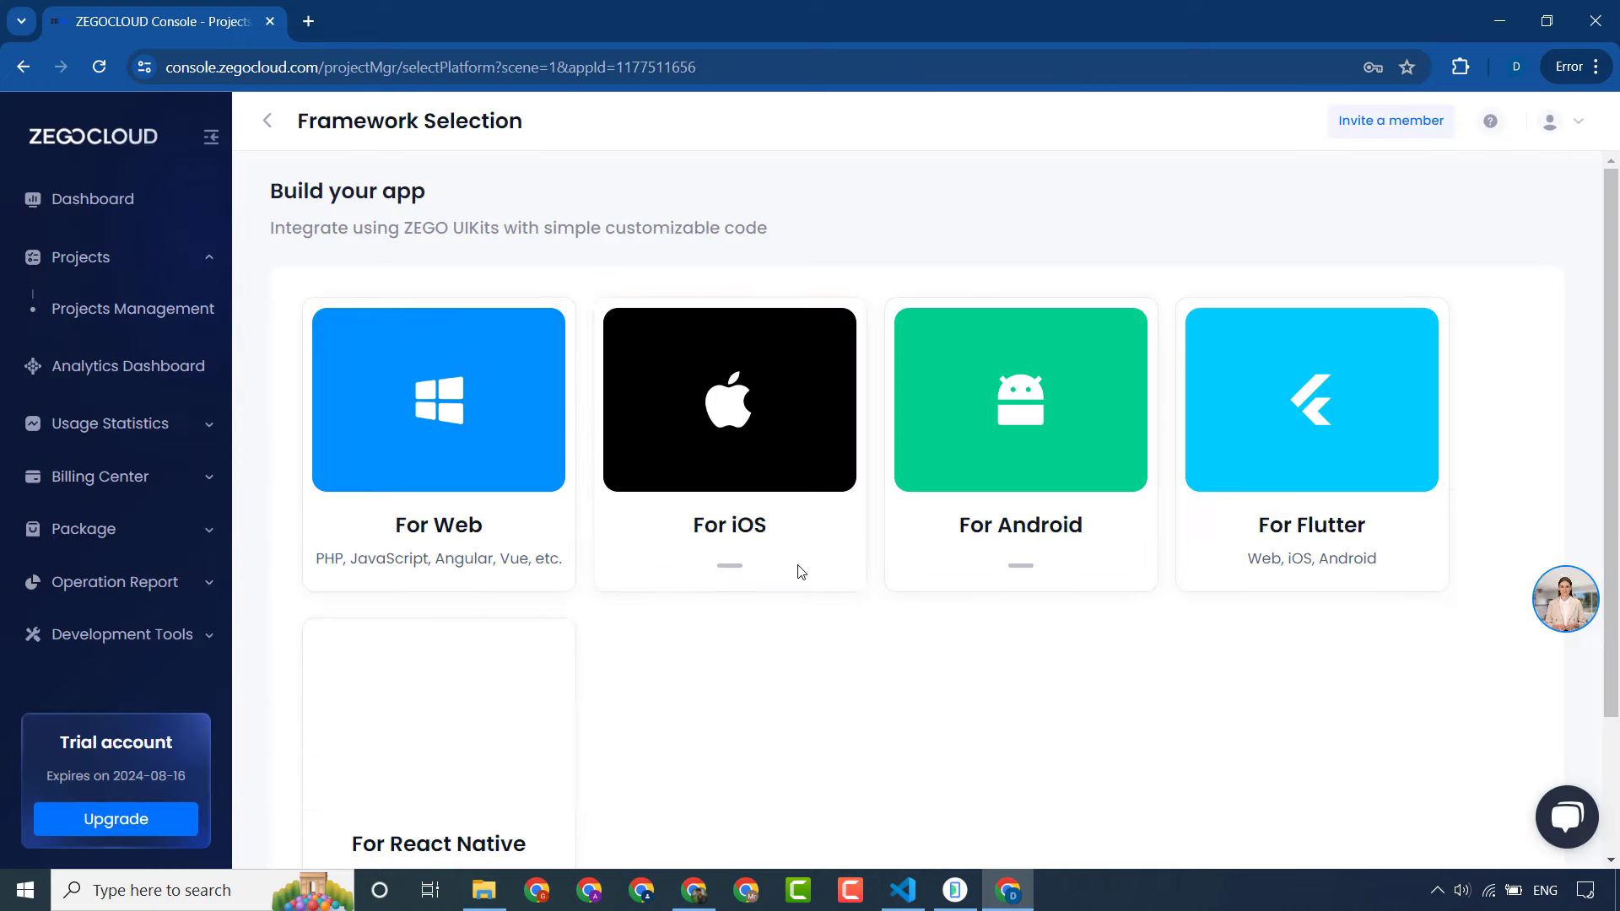
pyautogui.doubleClick(343, 202)
pyautogui.tripleClick(377, 221)
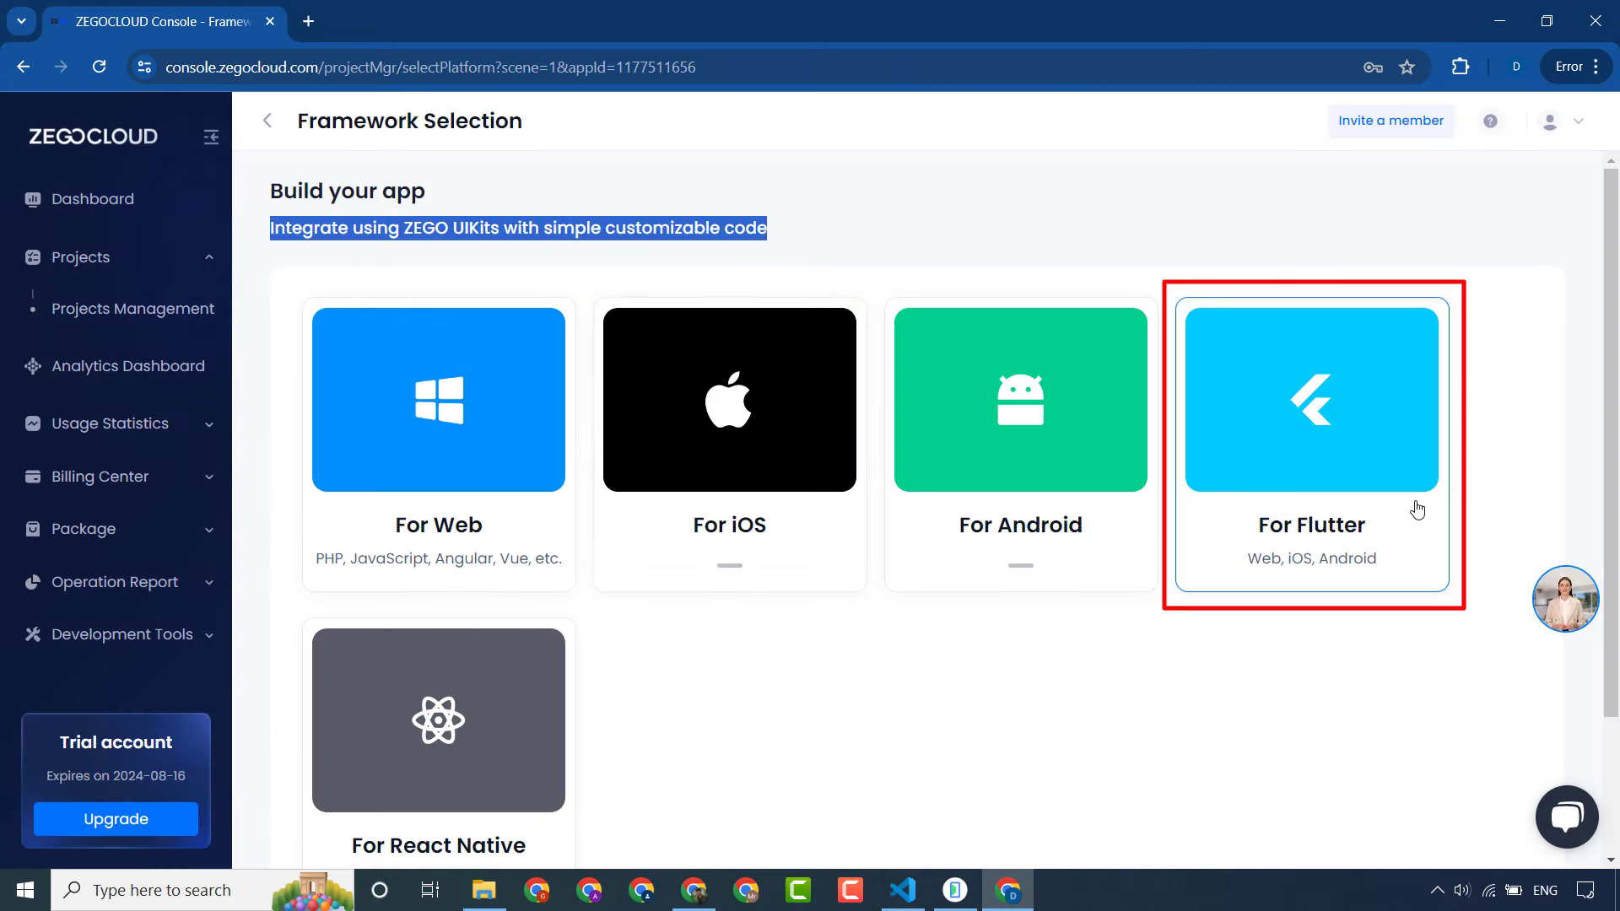
pyautogui.click(1322, 600)
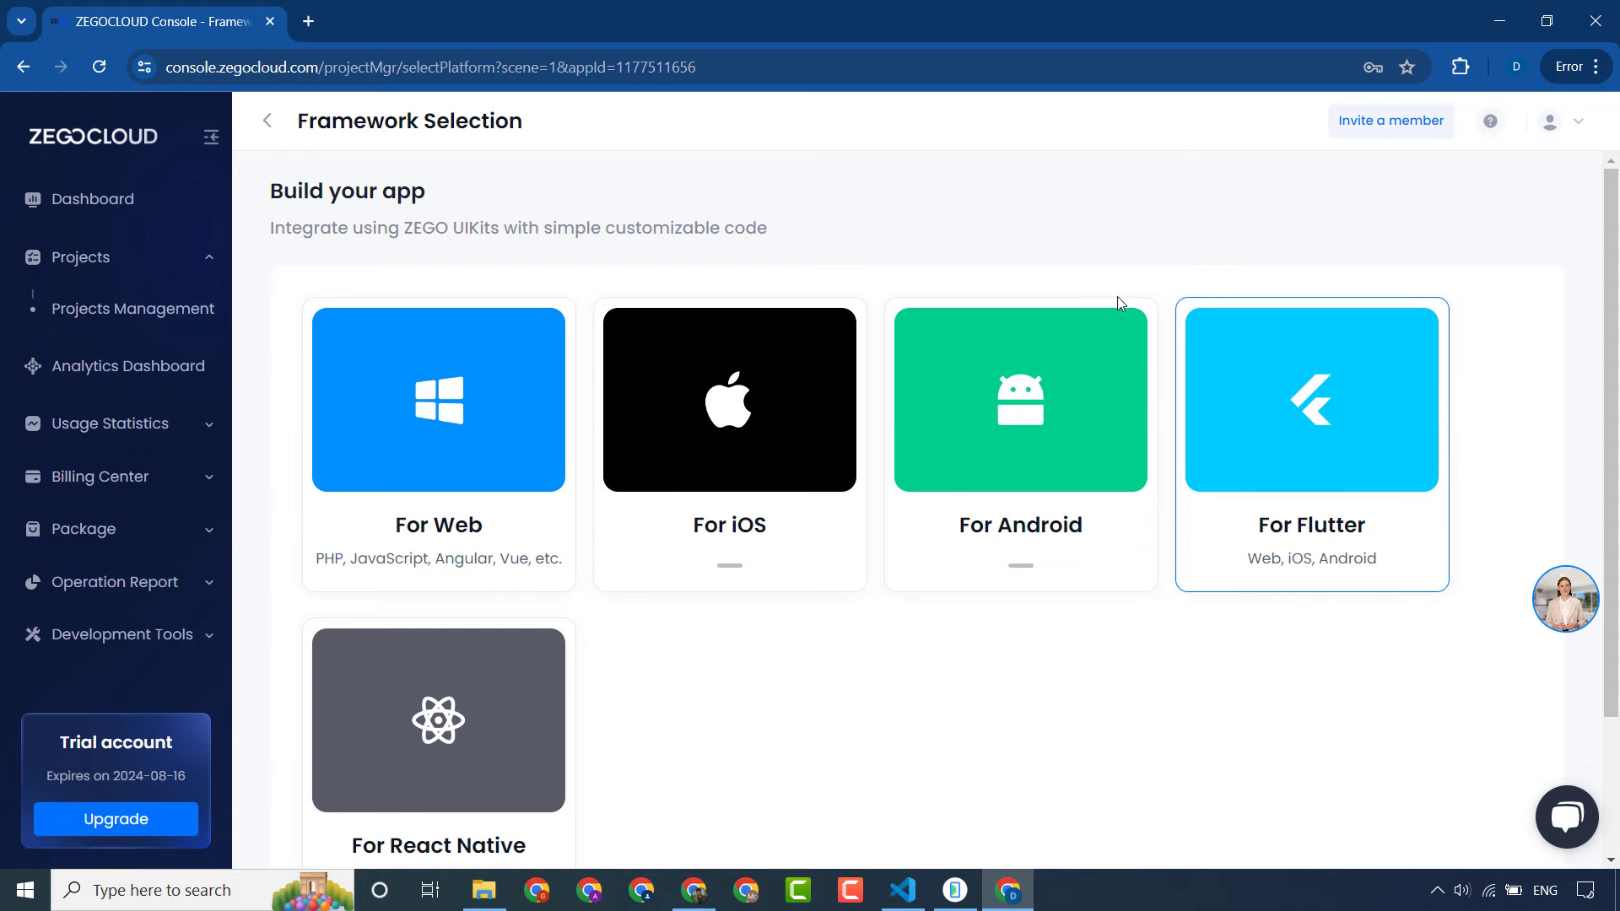
pyautogui.scroll(-2, 963, 261)
pyautogui.scroll(2, 743, 439)
# Step: Pick Flutter as the app framework and save the feature configuration
pyautogui.click(1287, 398)
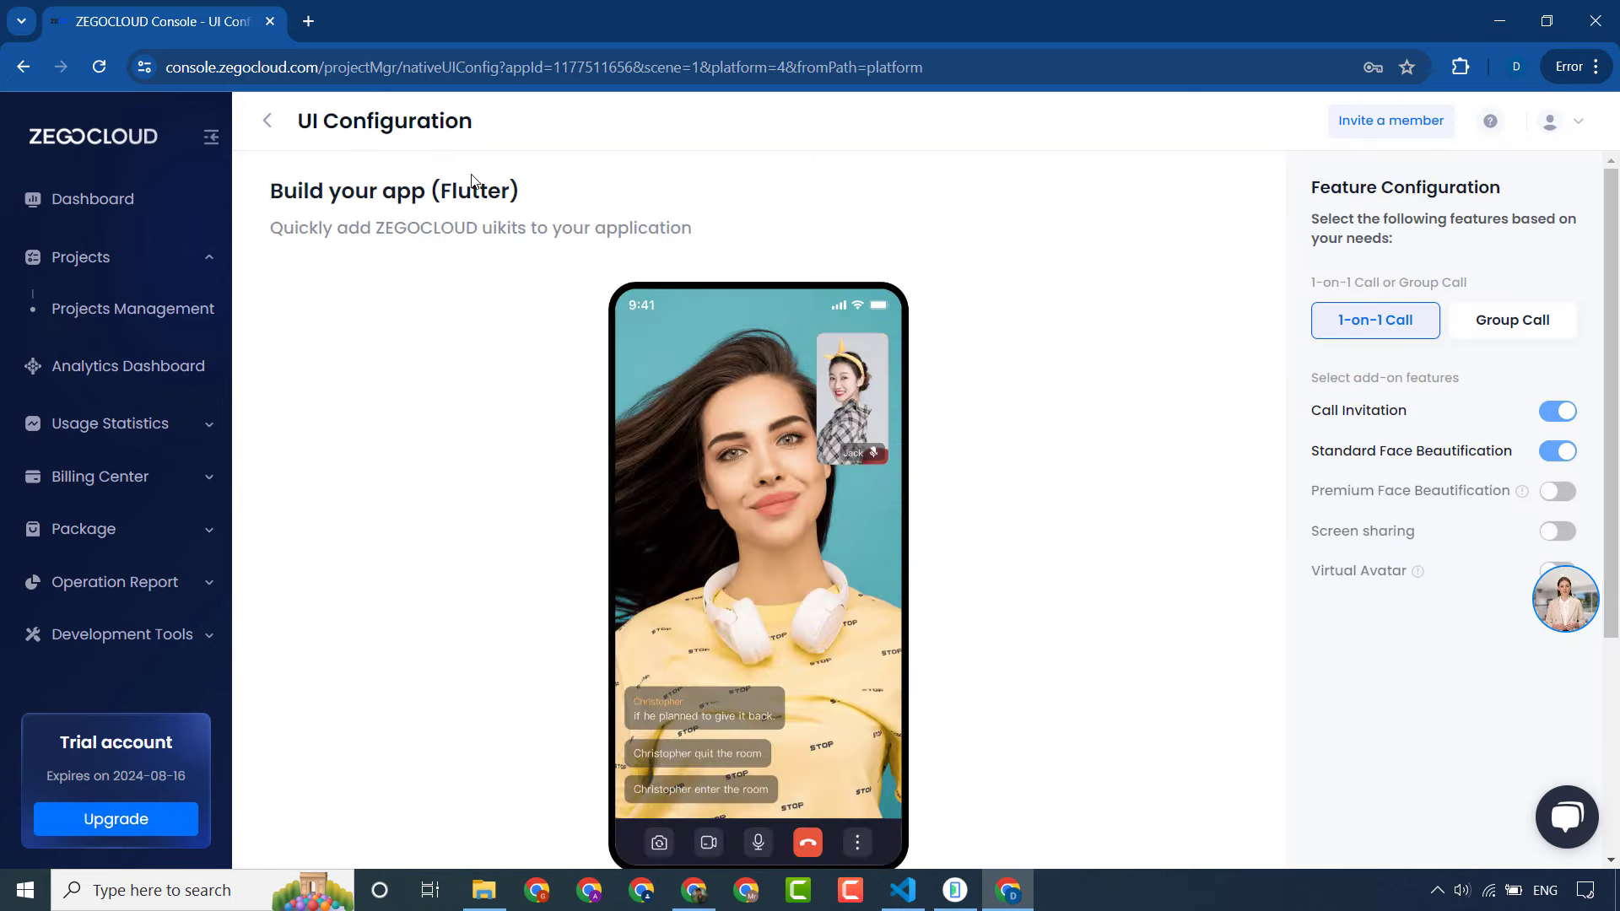
pyautogui.scroll(-4, 1148, 356)
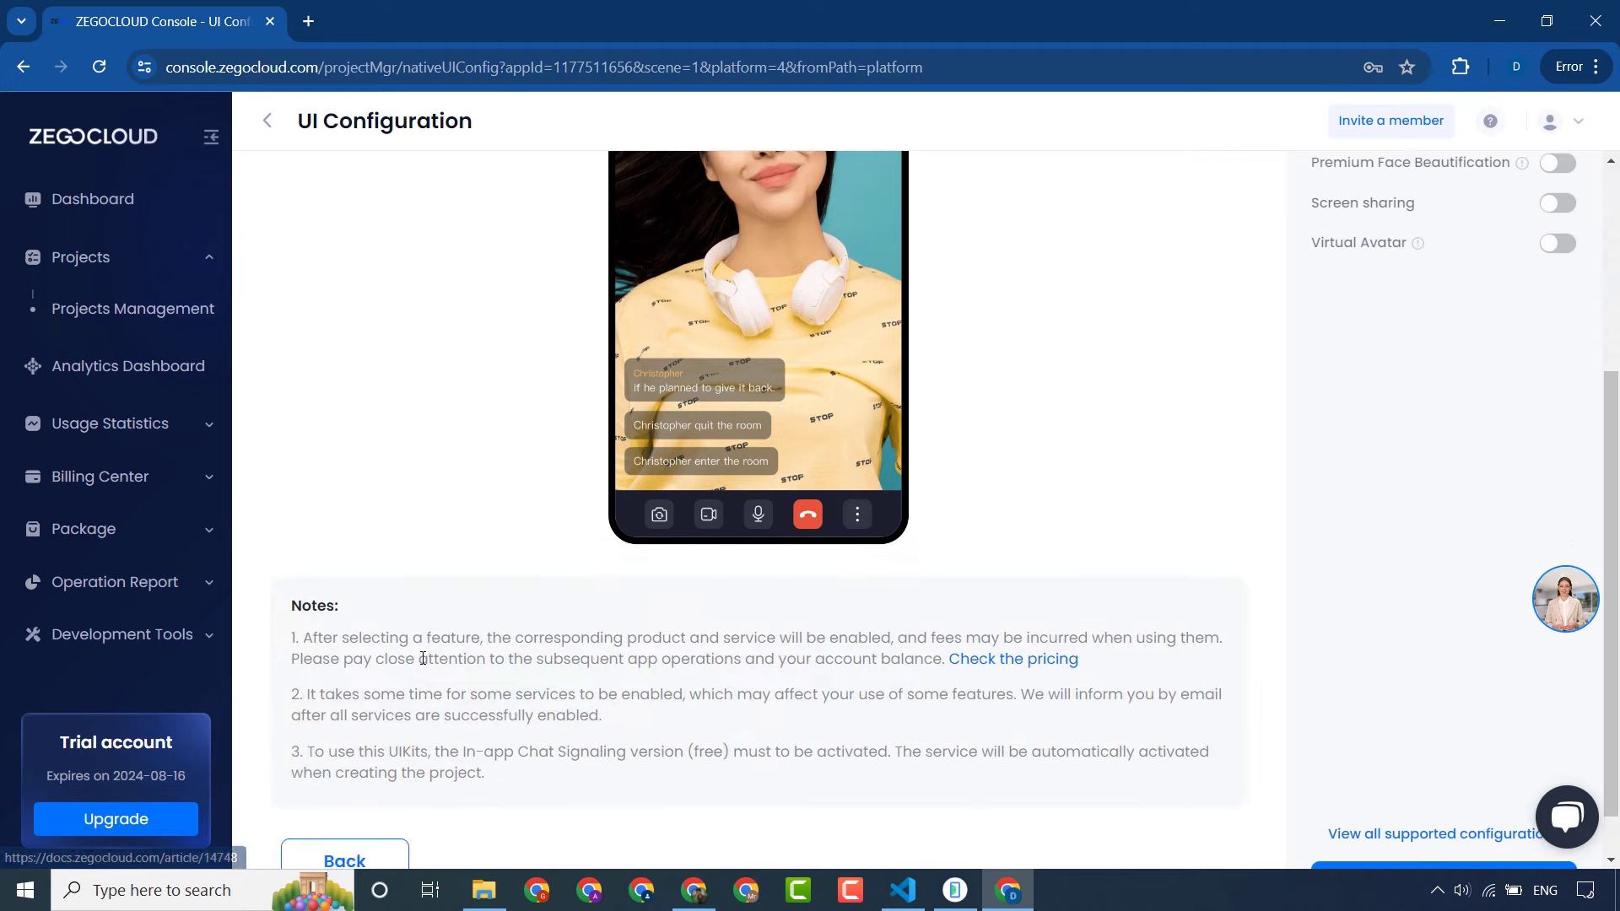
pyautogui.scroll(2, 423, 657)
pyautogui.scroll(-2, 1141, 732)
pyautogui.click(1370, 827)
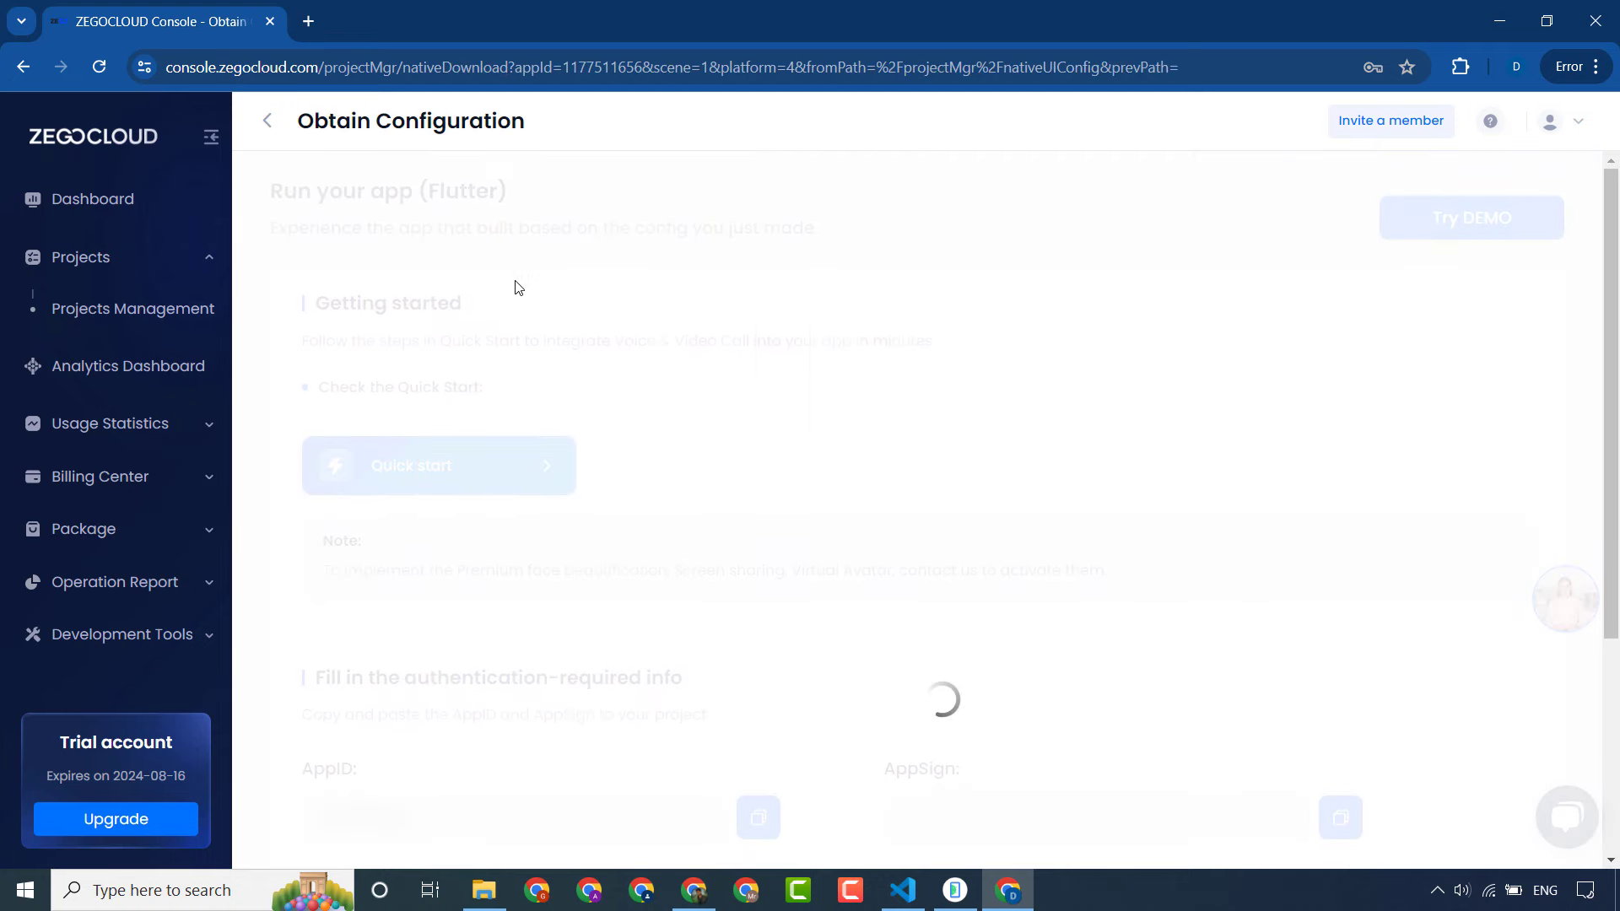
# Step: Open the quick start guide in a new tab, copy AppID and AppSign, and switch to VS Code
pyautogui.rightClick(416, 471)
pyautogui.click(448, 493)
pyautogui.scroll(-3, 544, 426)
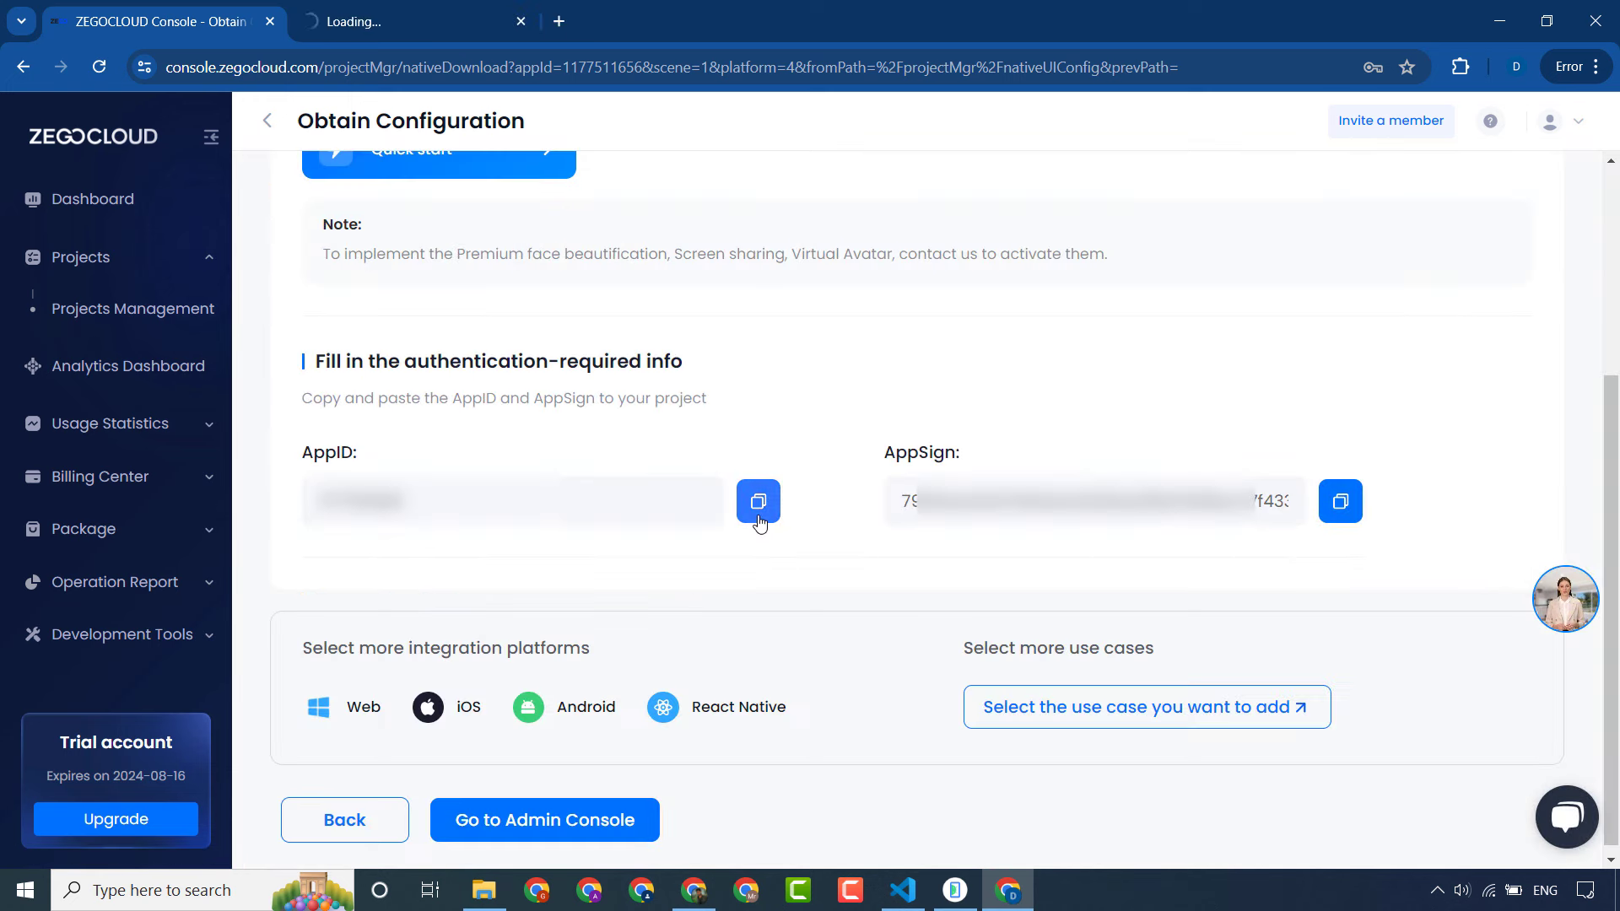
pyautogui.click(758, 521)
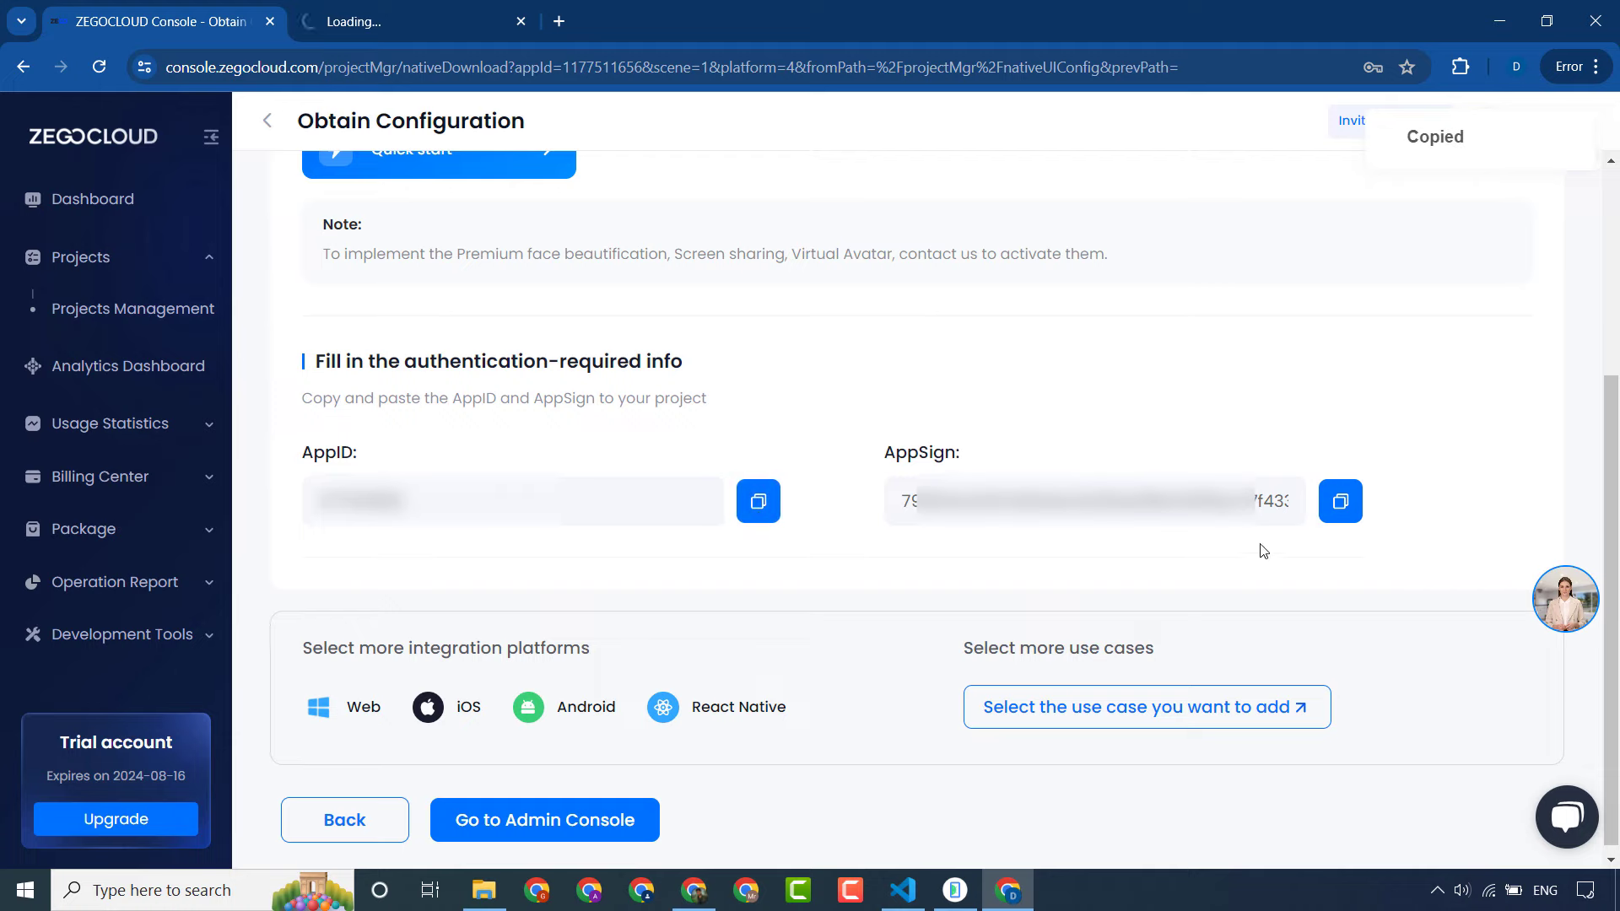
pyautogui.click(1340, 501)
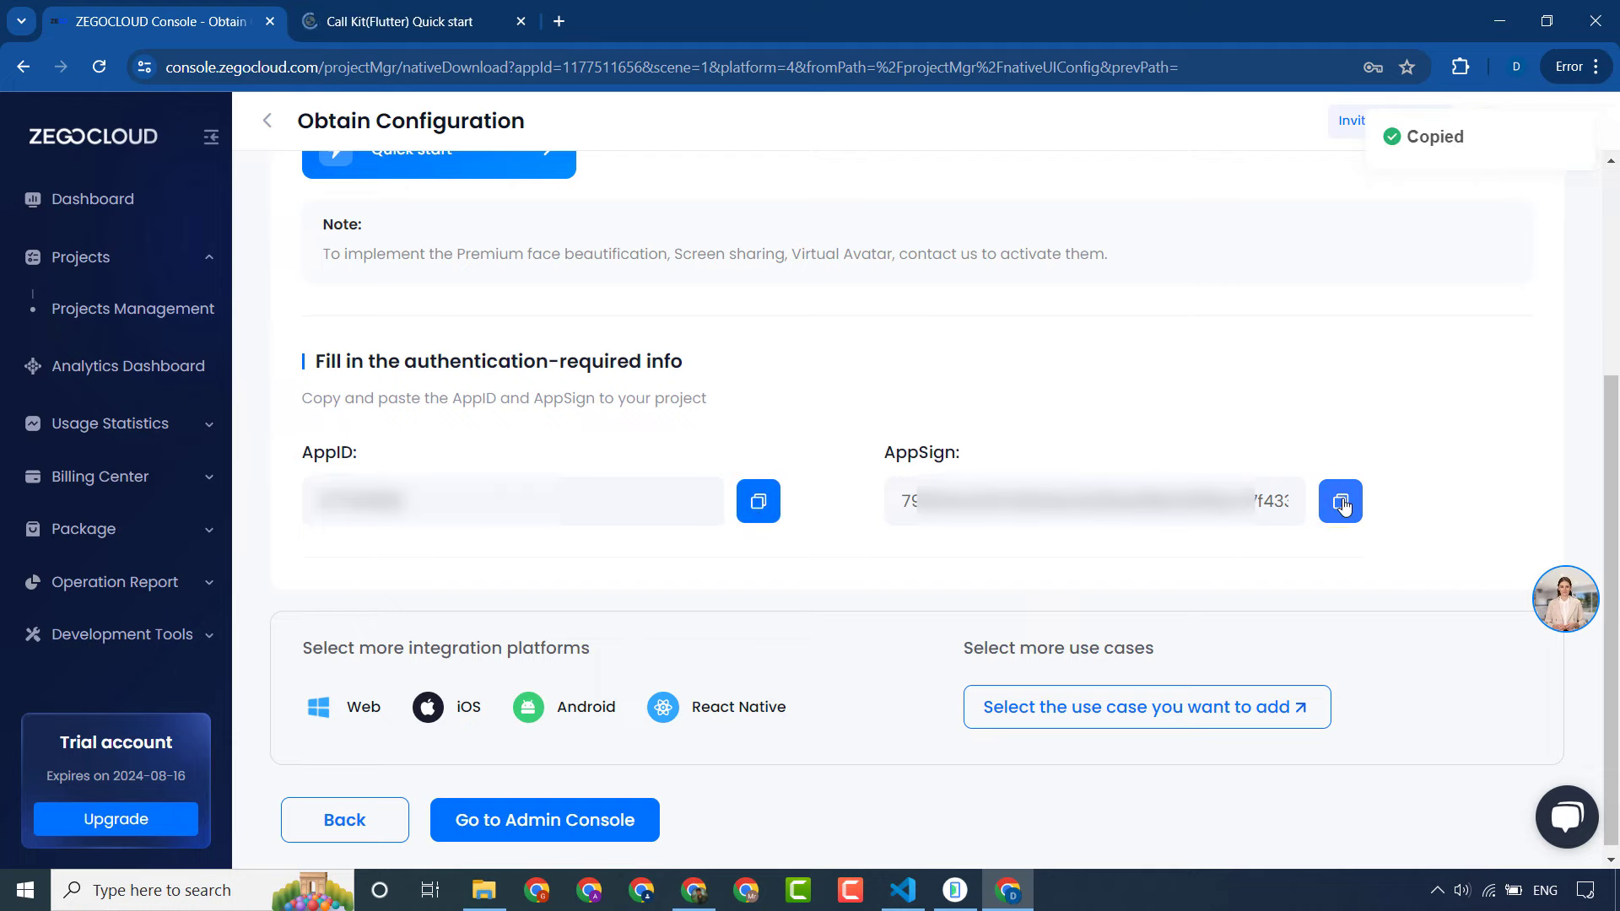
pyautogui.click(903, 891)
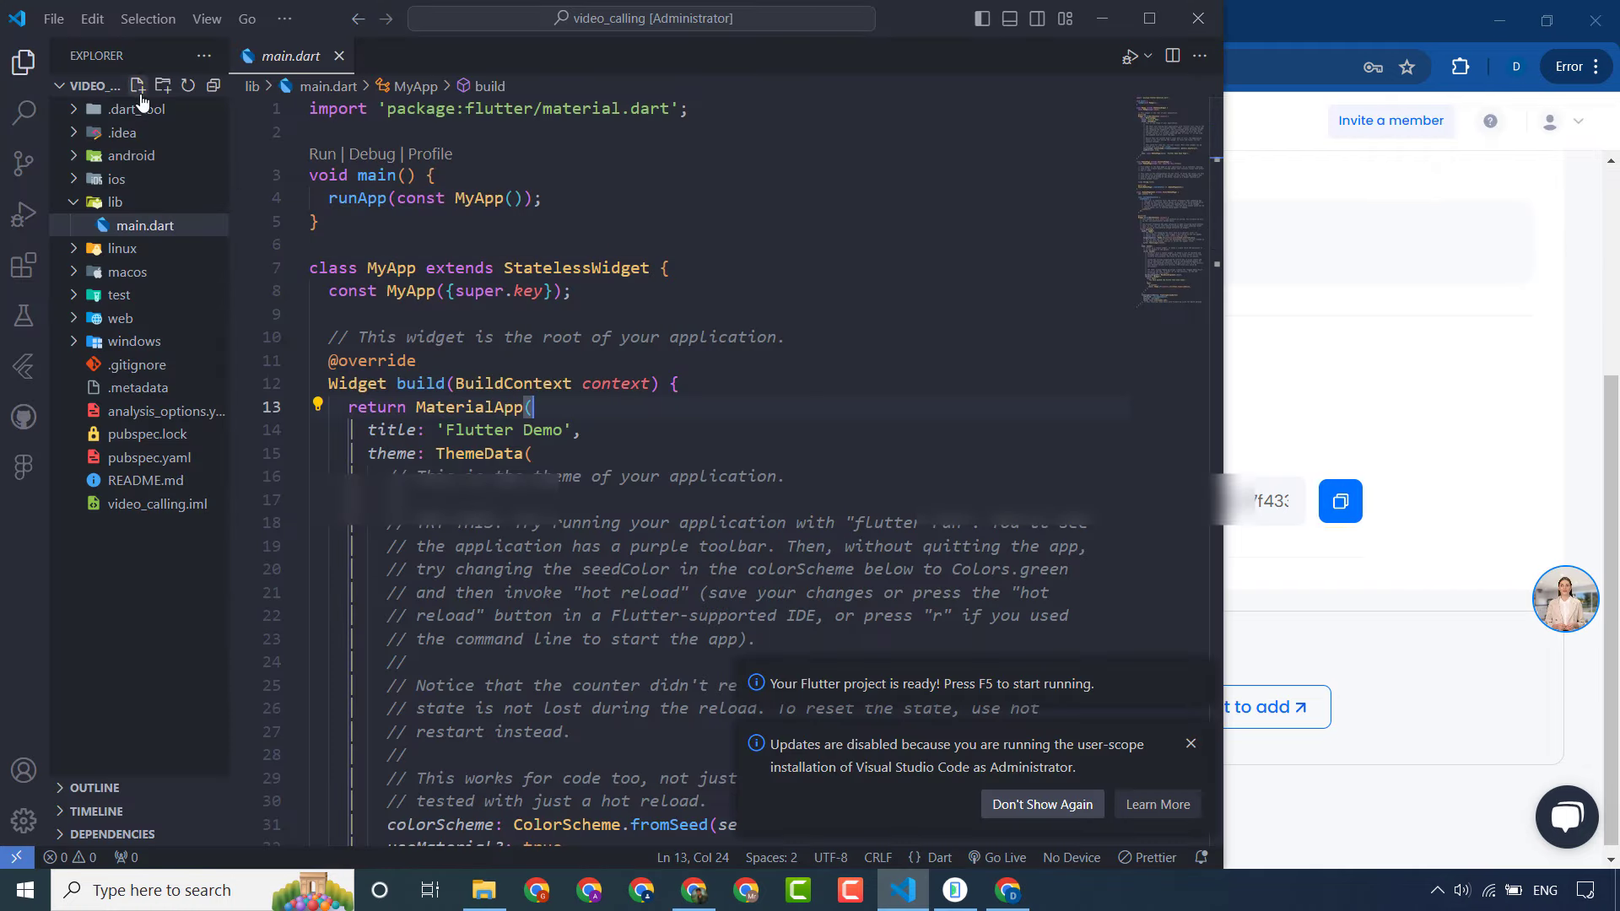
# Step: Create utils.dart under lib and start a Utils class with a static int appId declaration
pyautogui.click(140, 91)
pyautogui.write('utils')
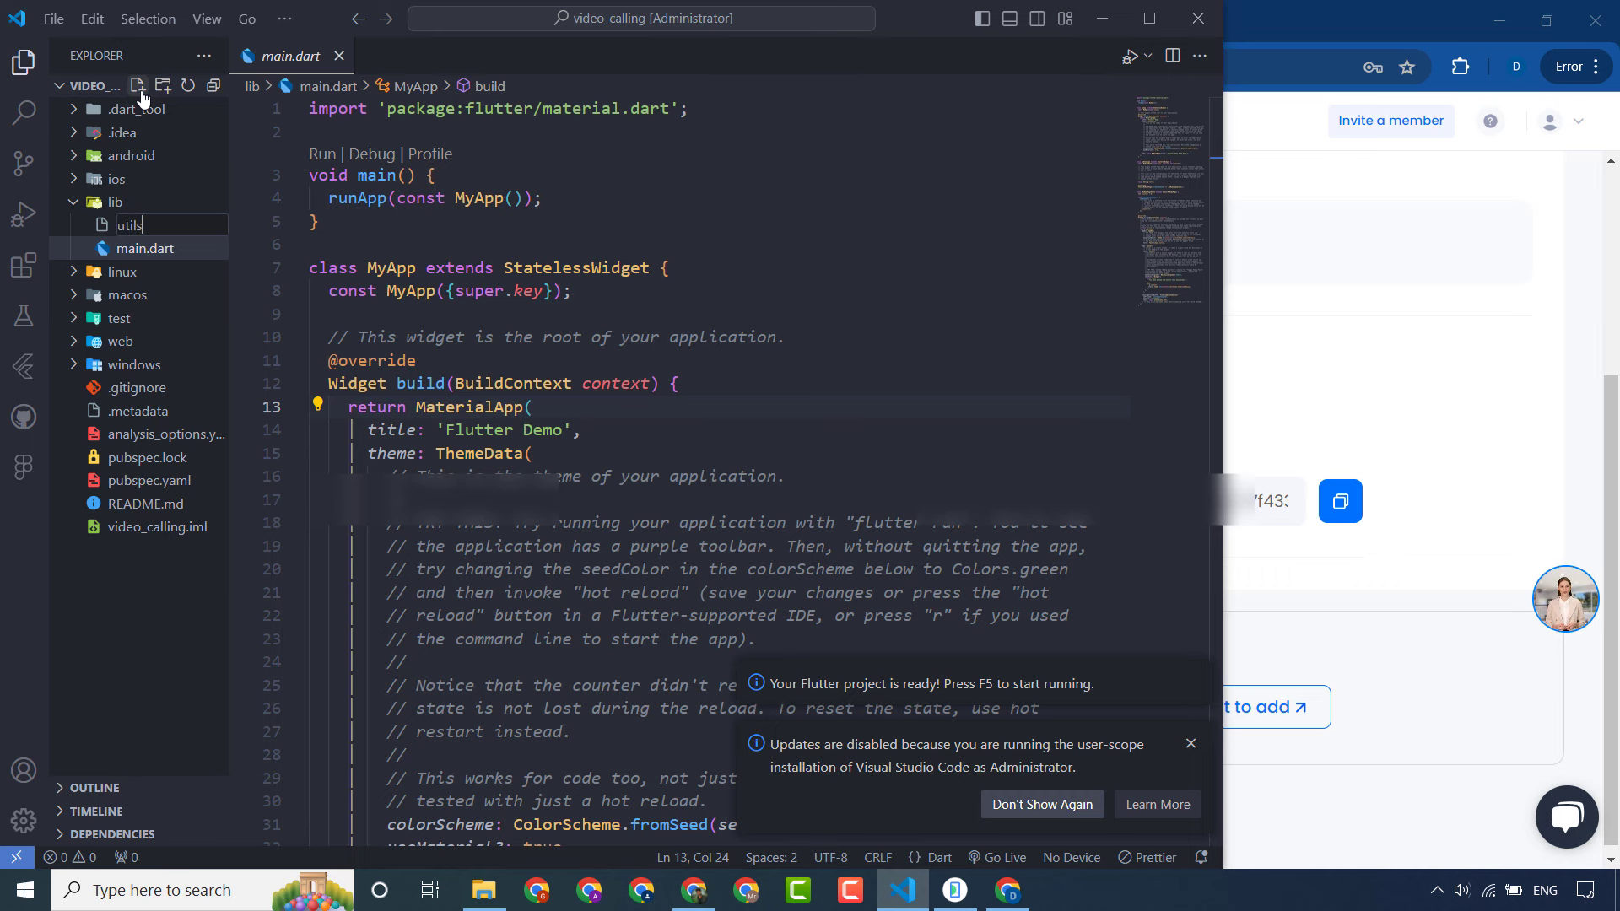
pyautogui.write('.dart')
pyautogui.press('Return')
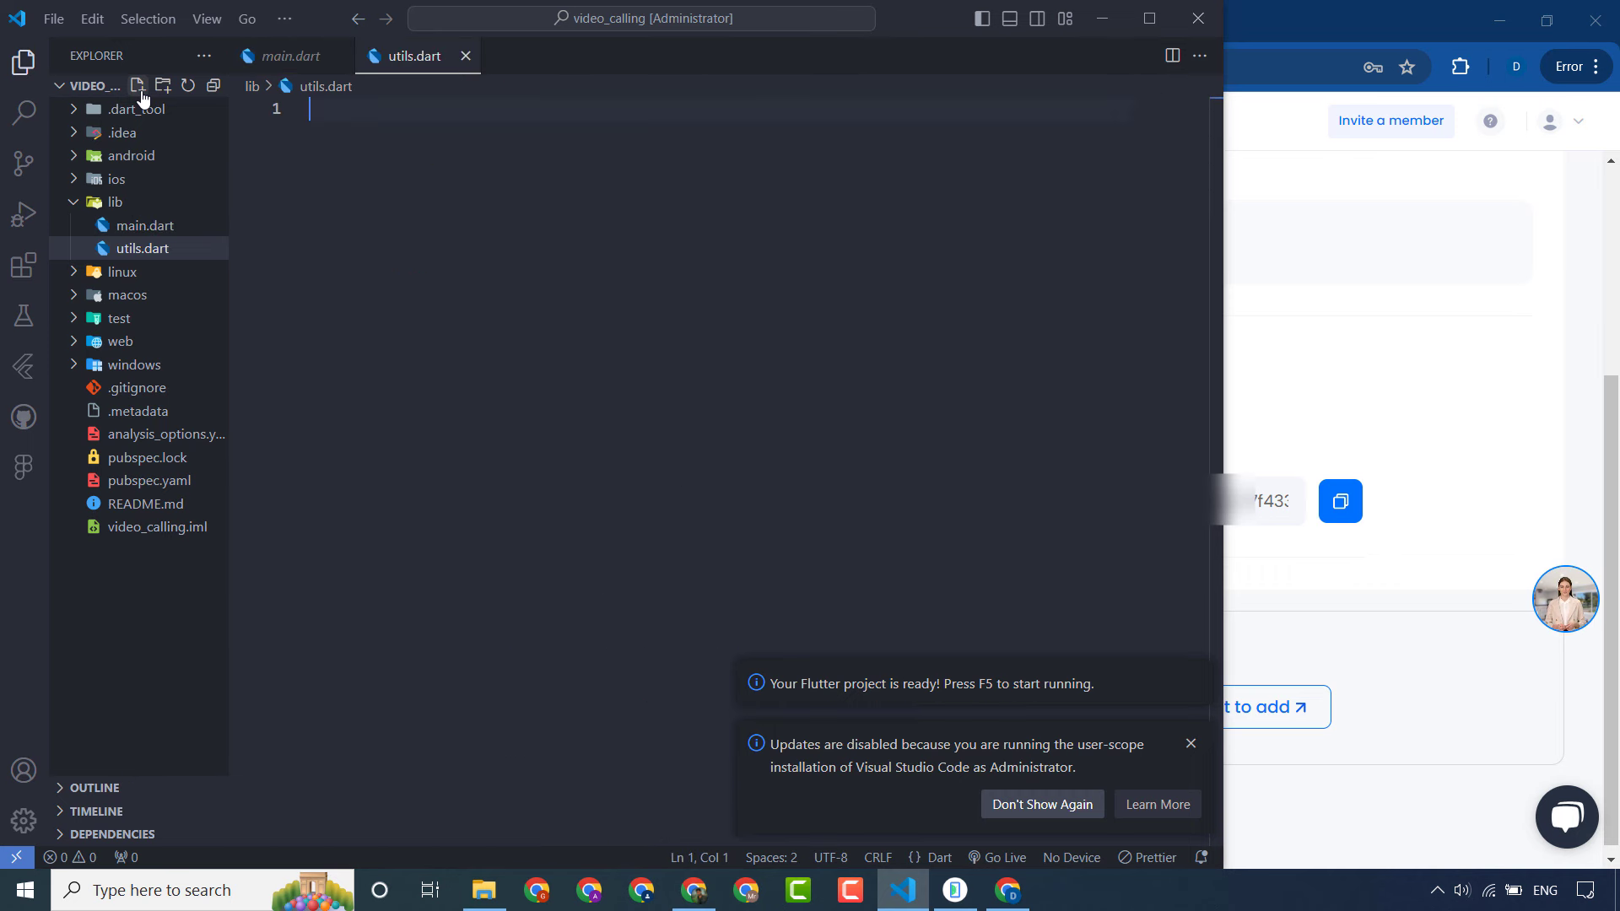
pyautogui.write('class U')
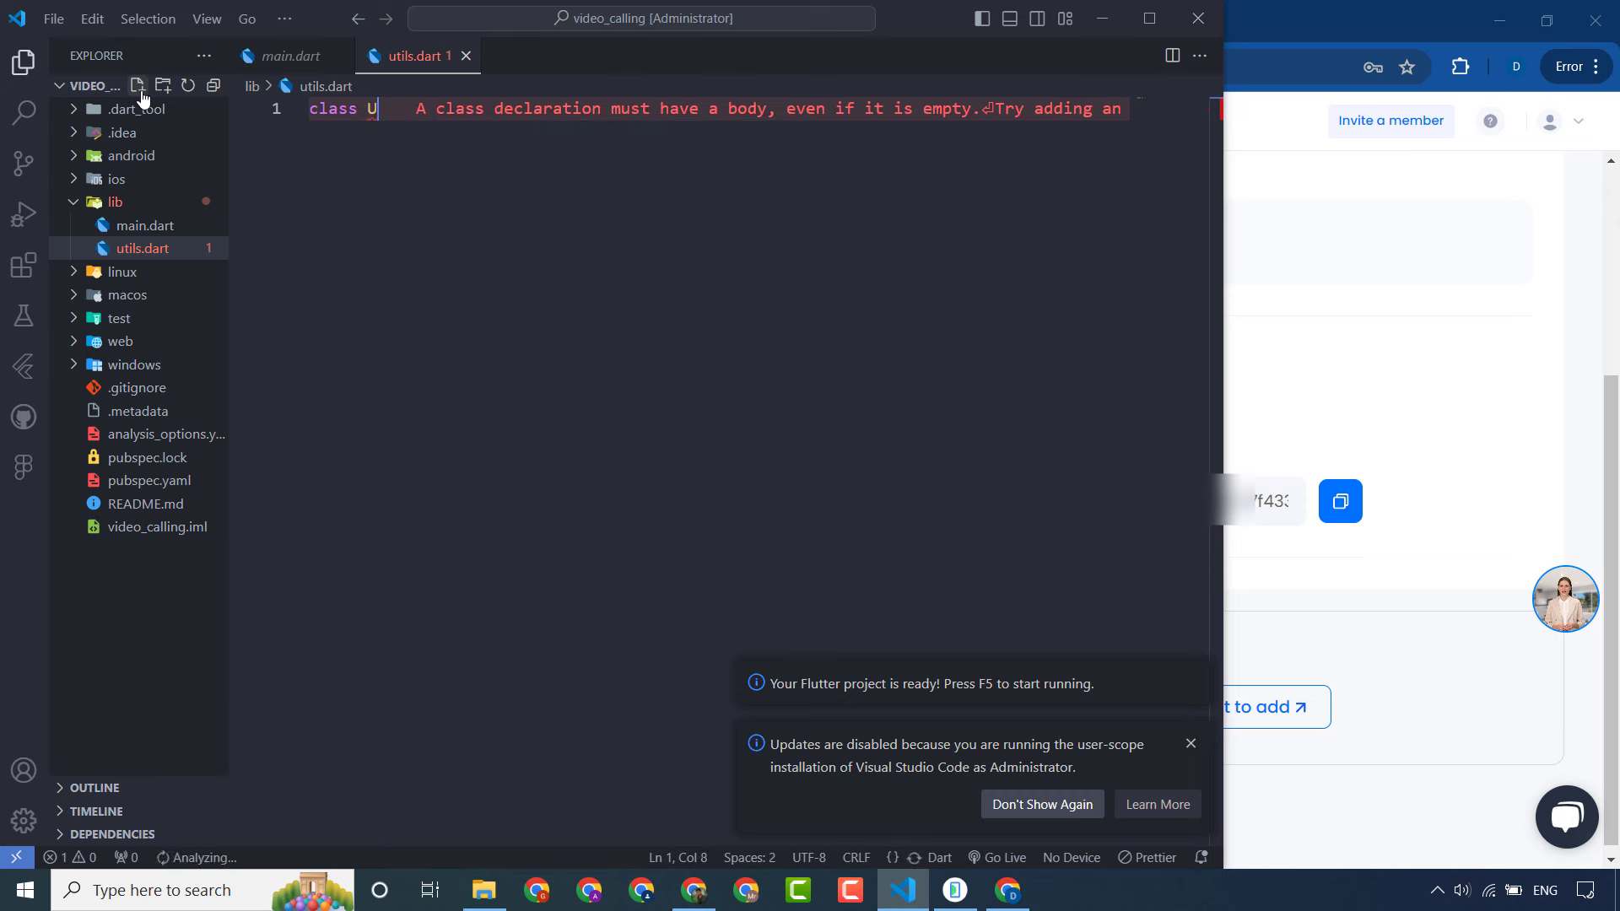
pyautogui.write('ti')
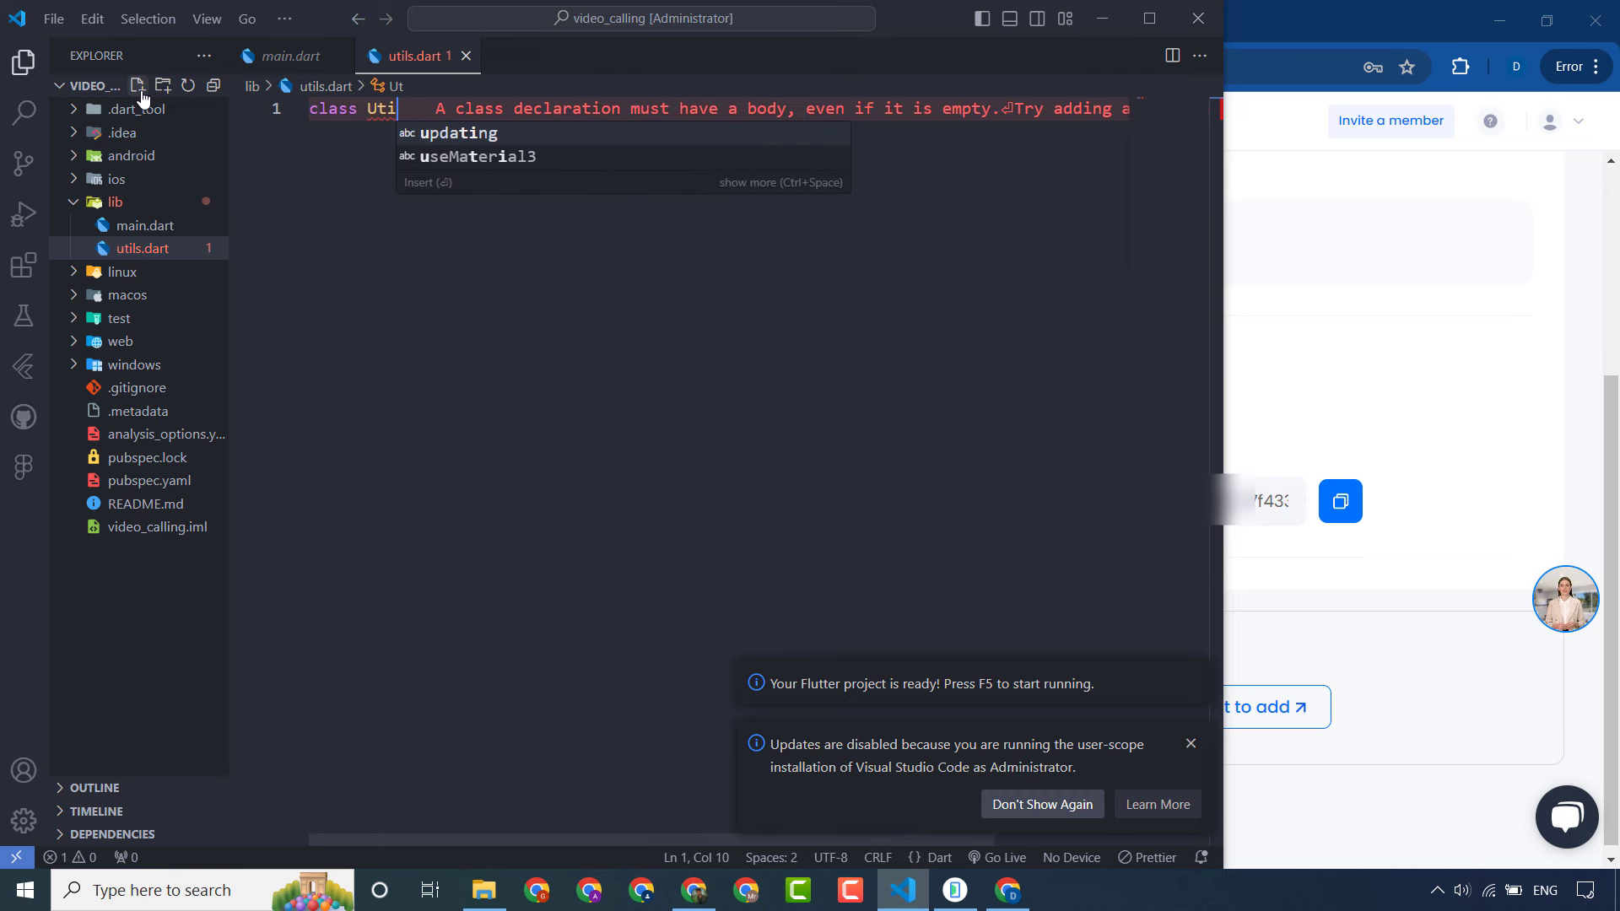
pyautogui.write('ls{')
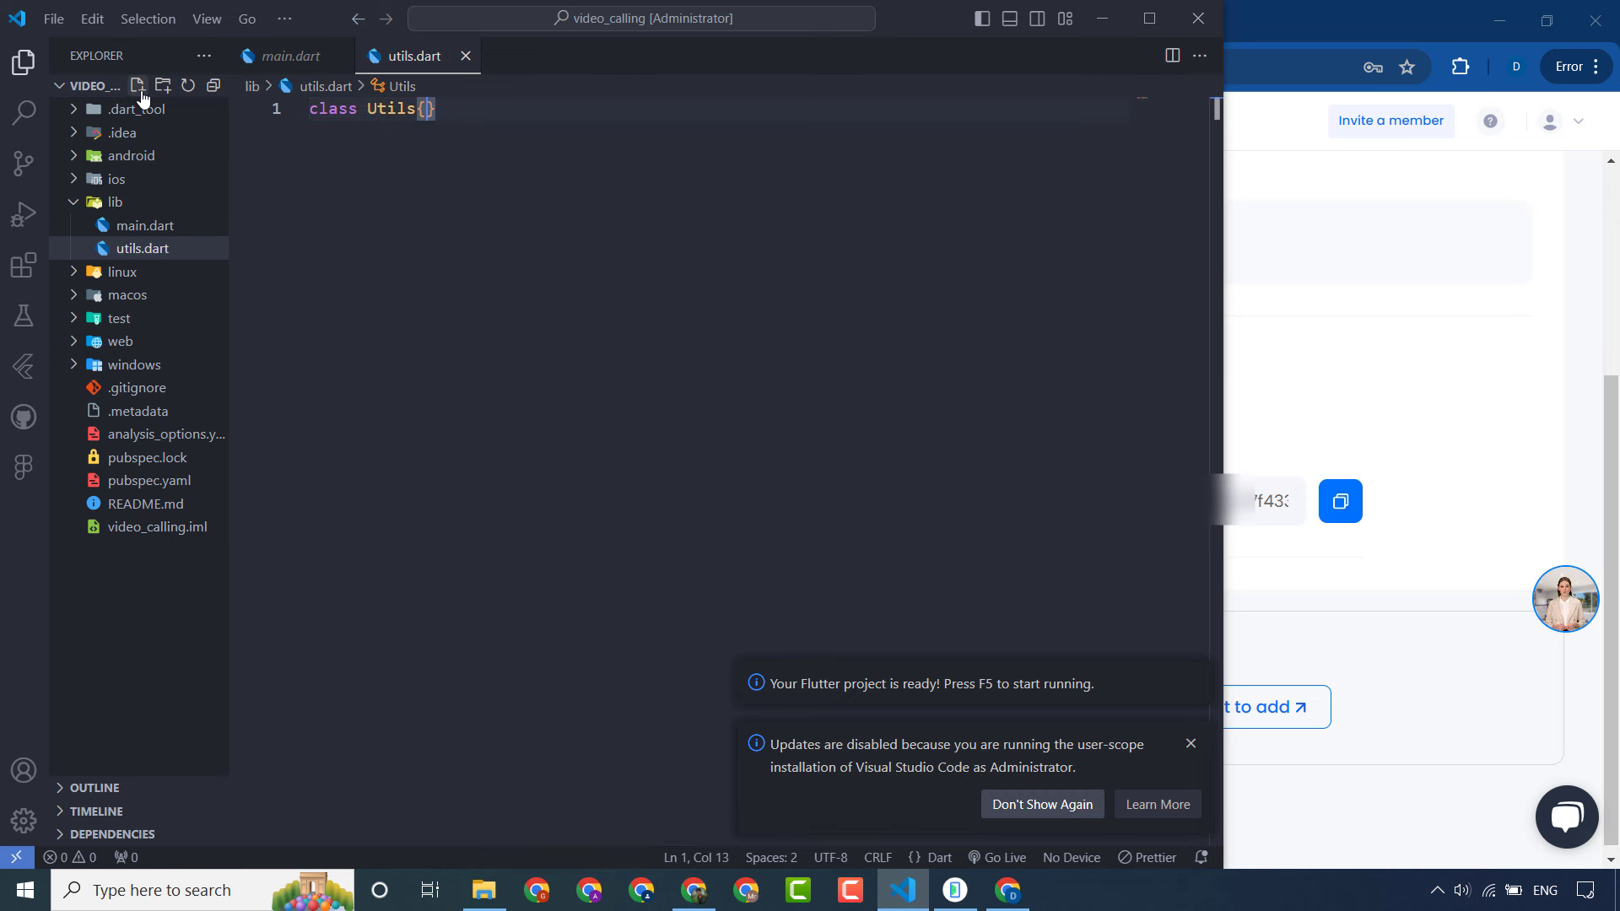
pyautogui.press('Return')
pyautogui.write('static in')
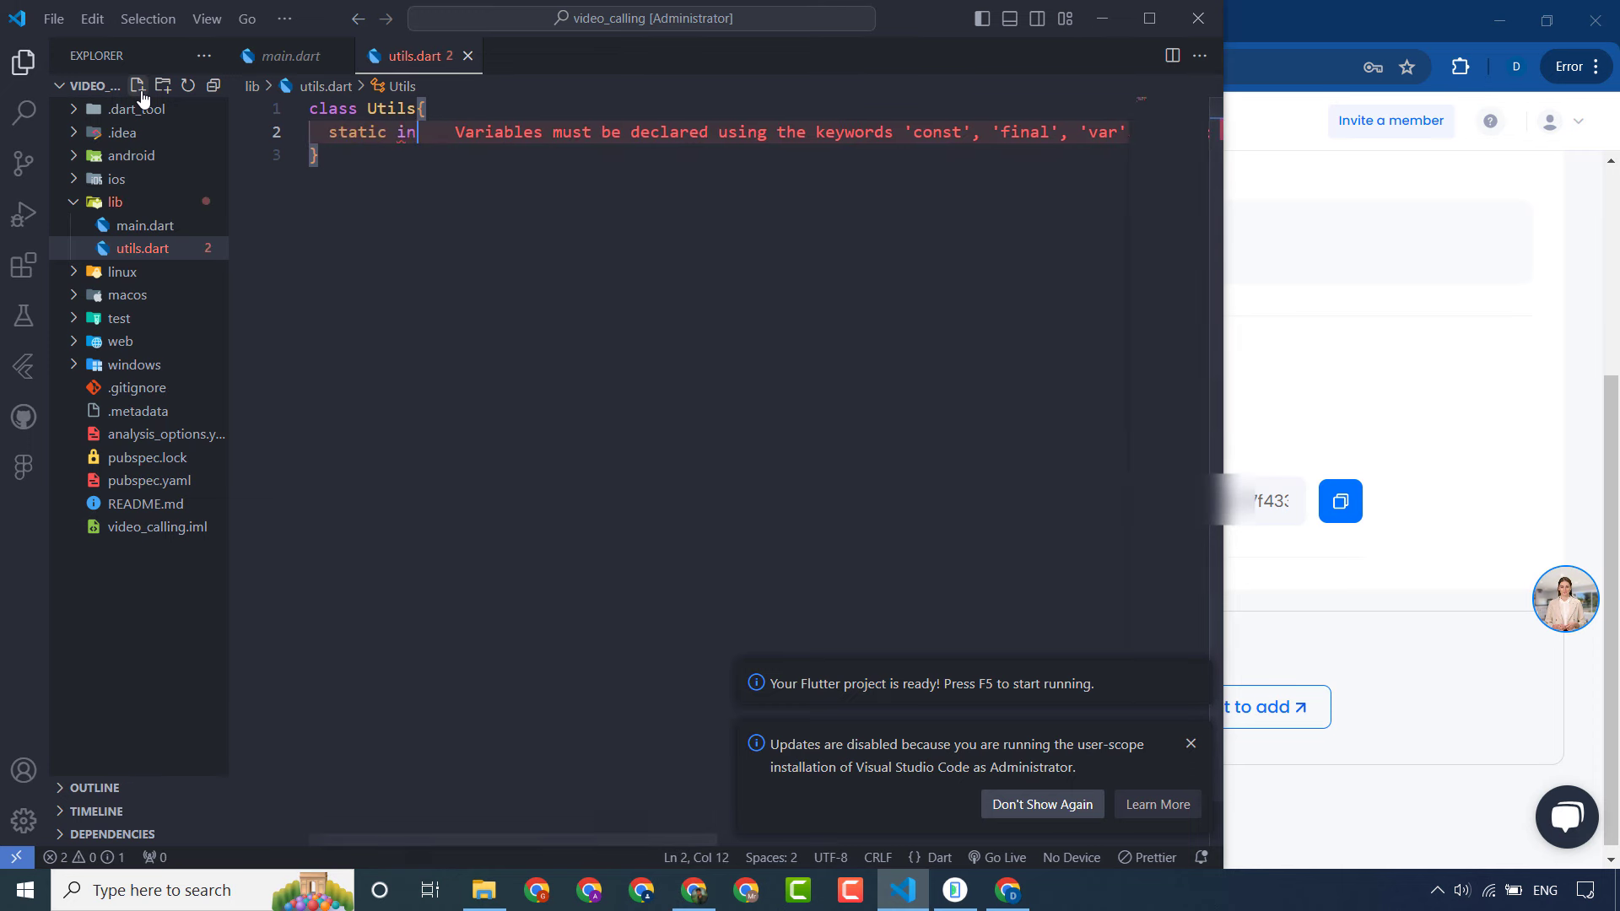
pyautogui.write('t appId =')
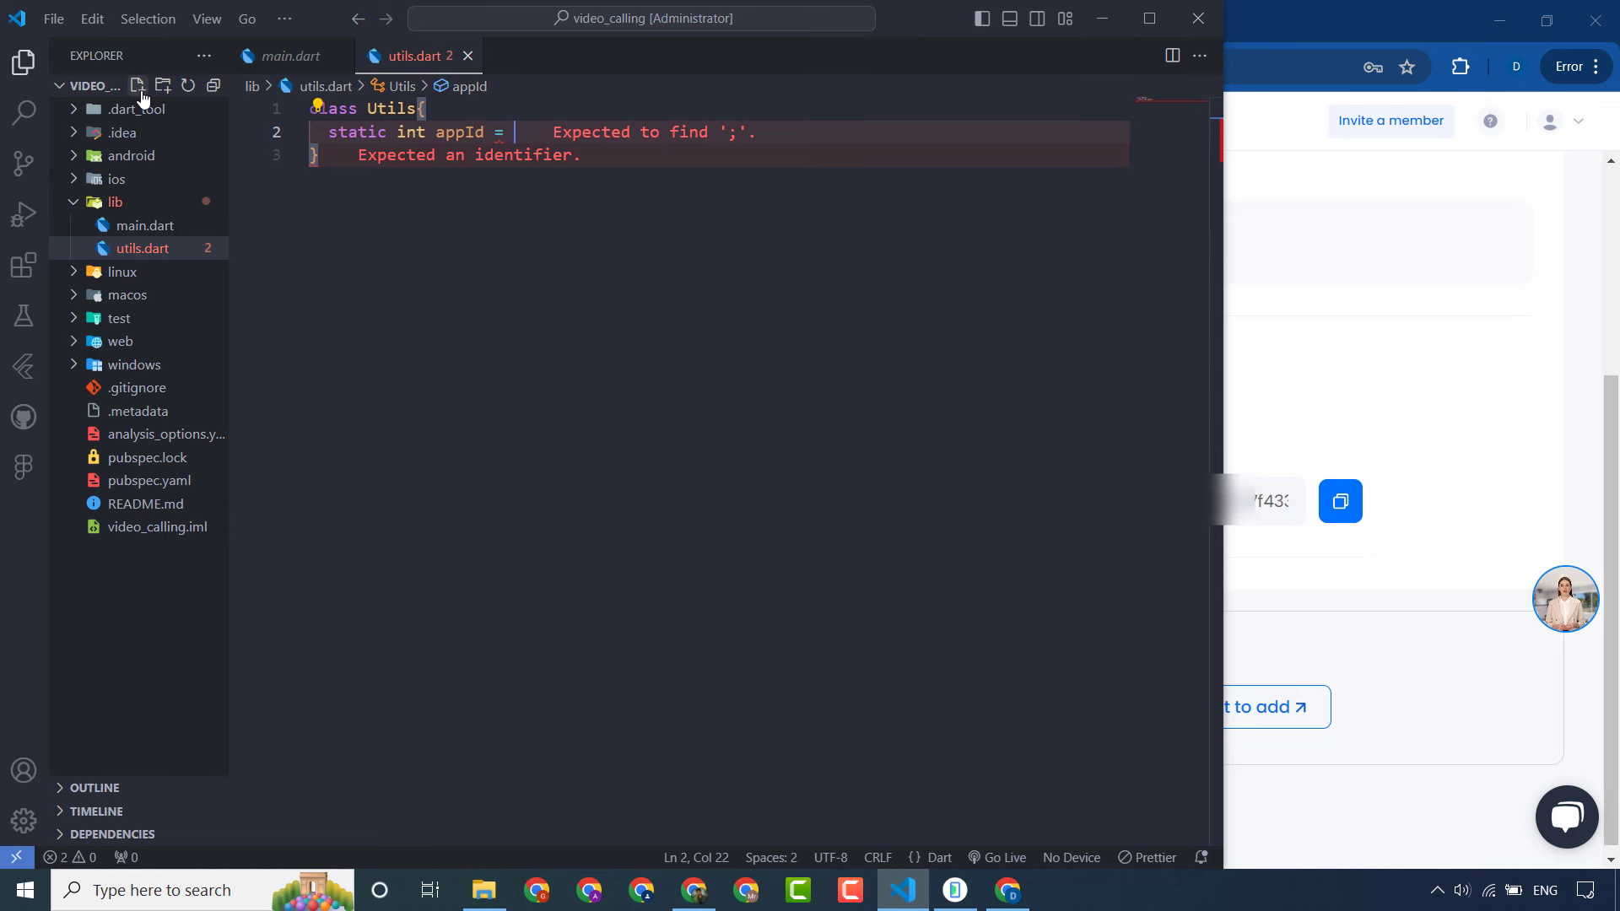
# Step: Paste the console's AppID into appId and add an empty static String appSignin field
pyautogui.click(1310, 579)
pyautogui.click(743, 513)
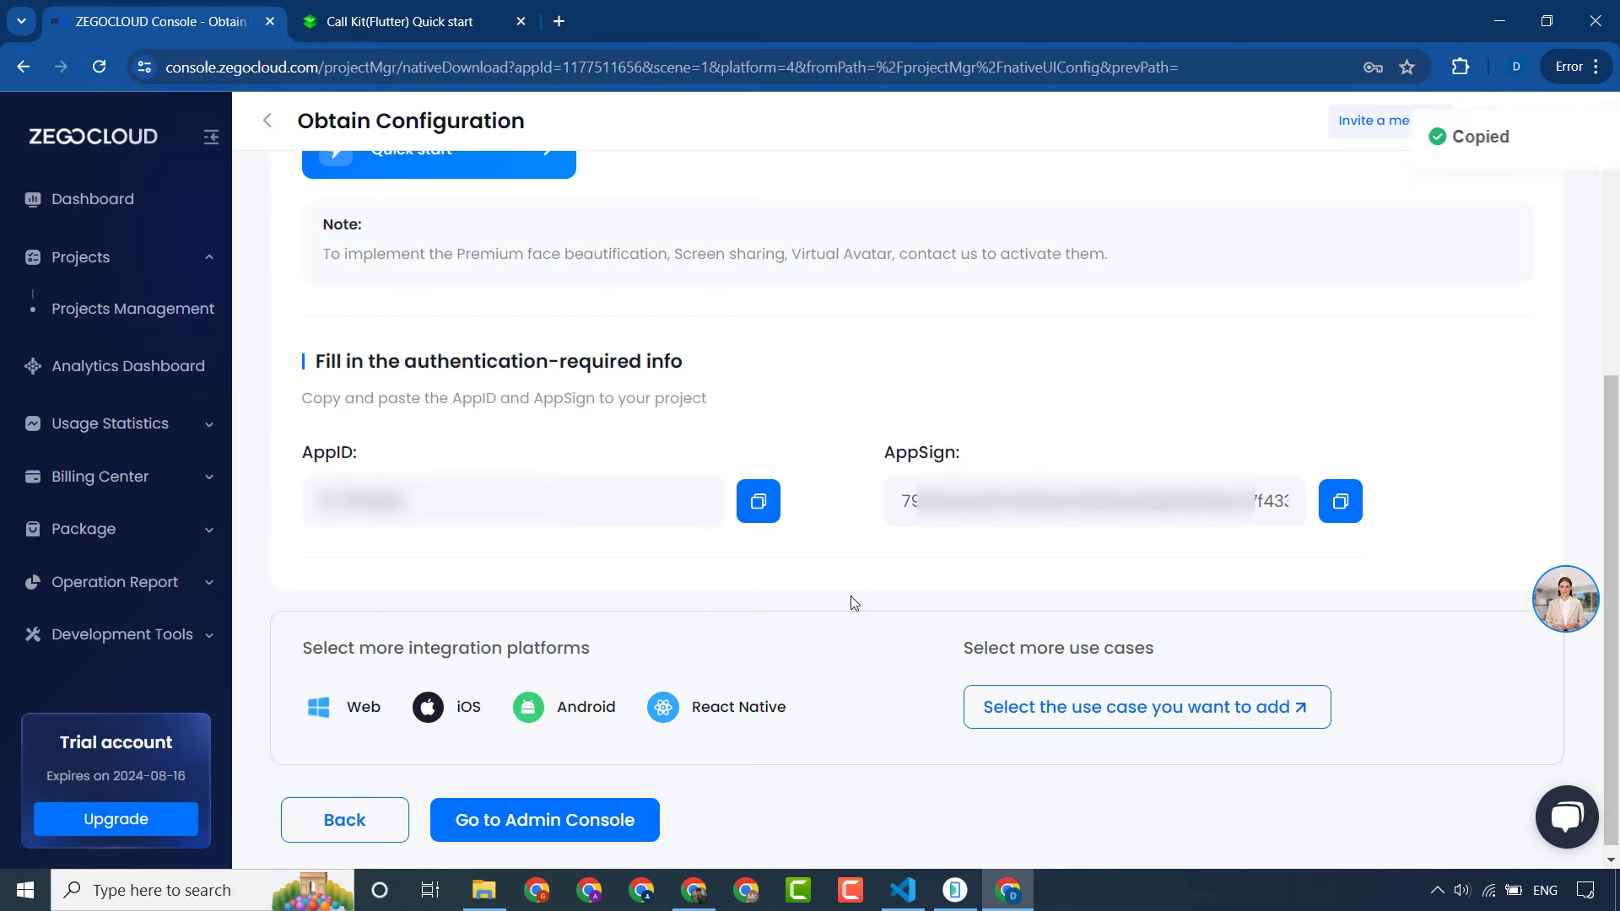
pyautogui.click(903, 890)
pyautogui.hotkey('ctrl', 'v')
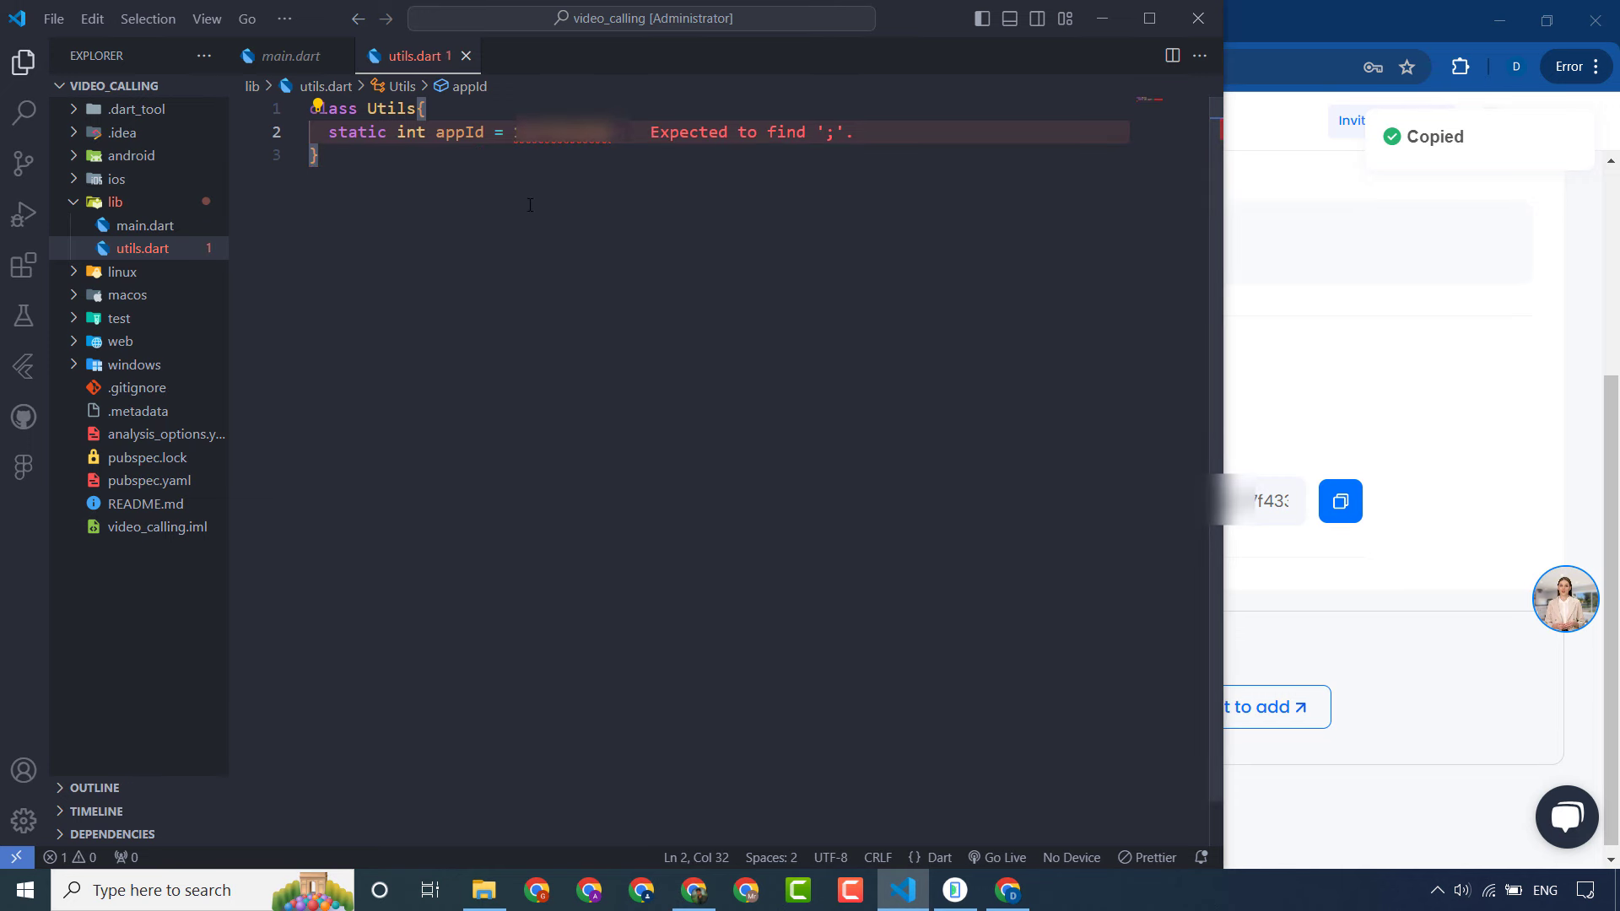
pyautogui.write(';')
pyautogui.write('stati')
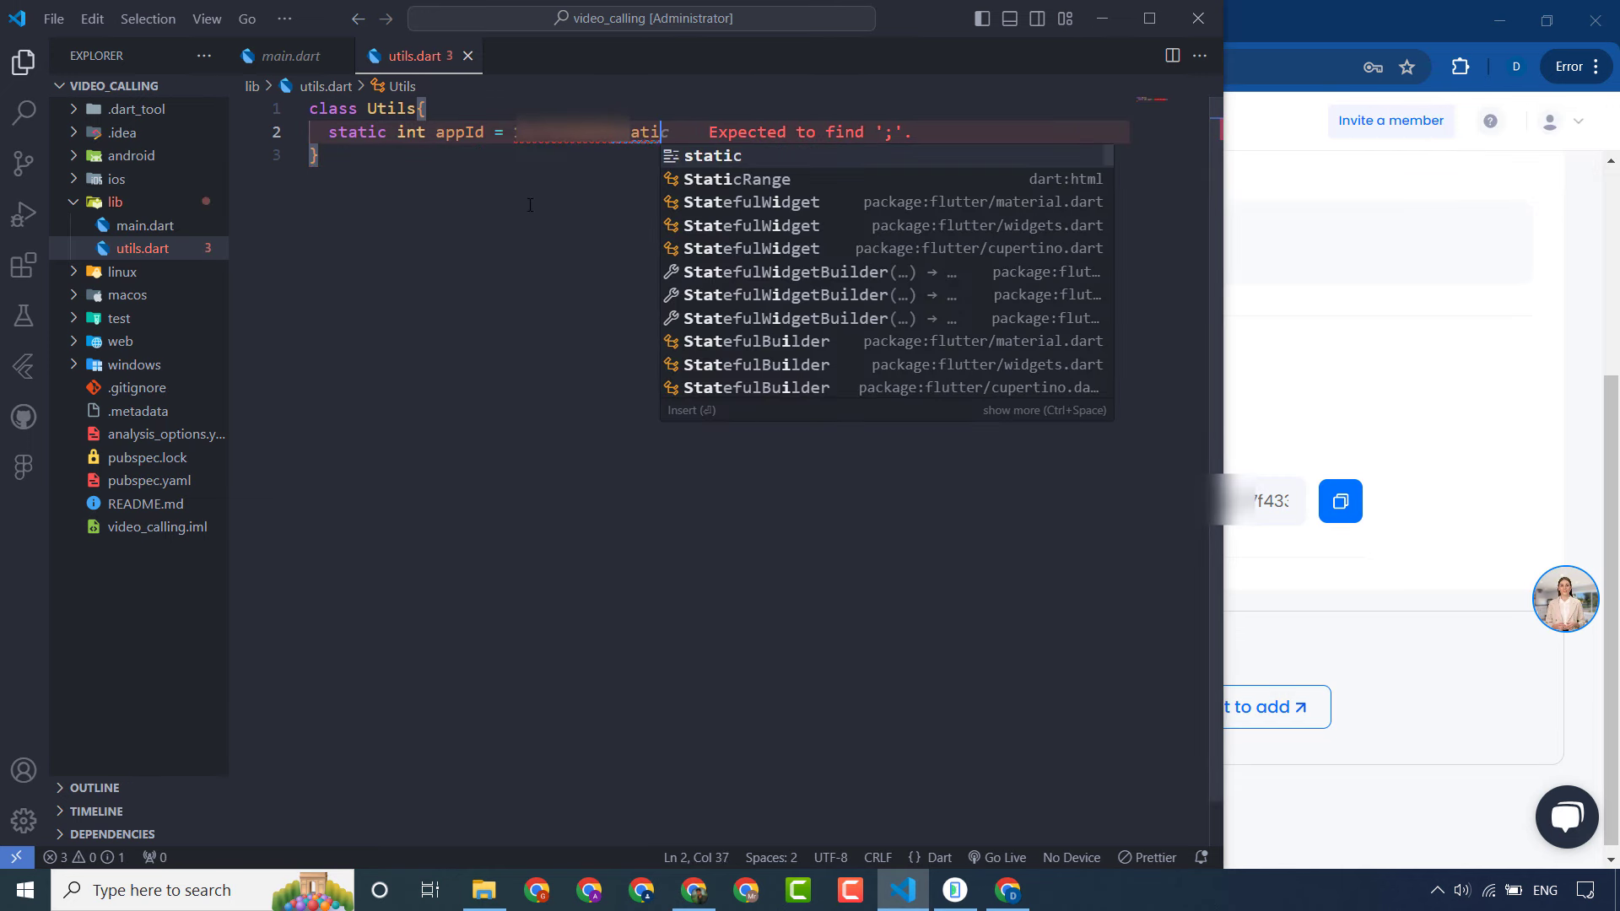
pyautogui.hotkey('ctrl', 'z')
pyautogui.write(';;')
pyautogui.press('Return')
pyautogui.write('st')
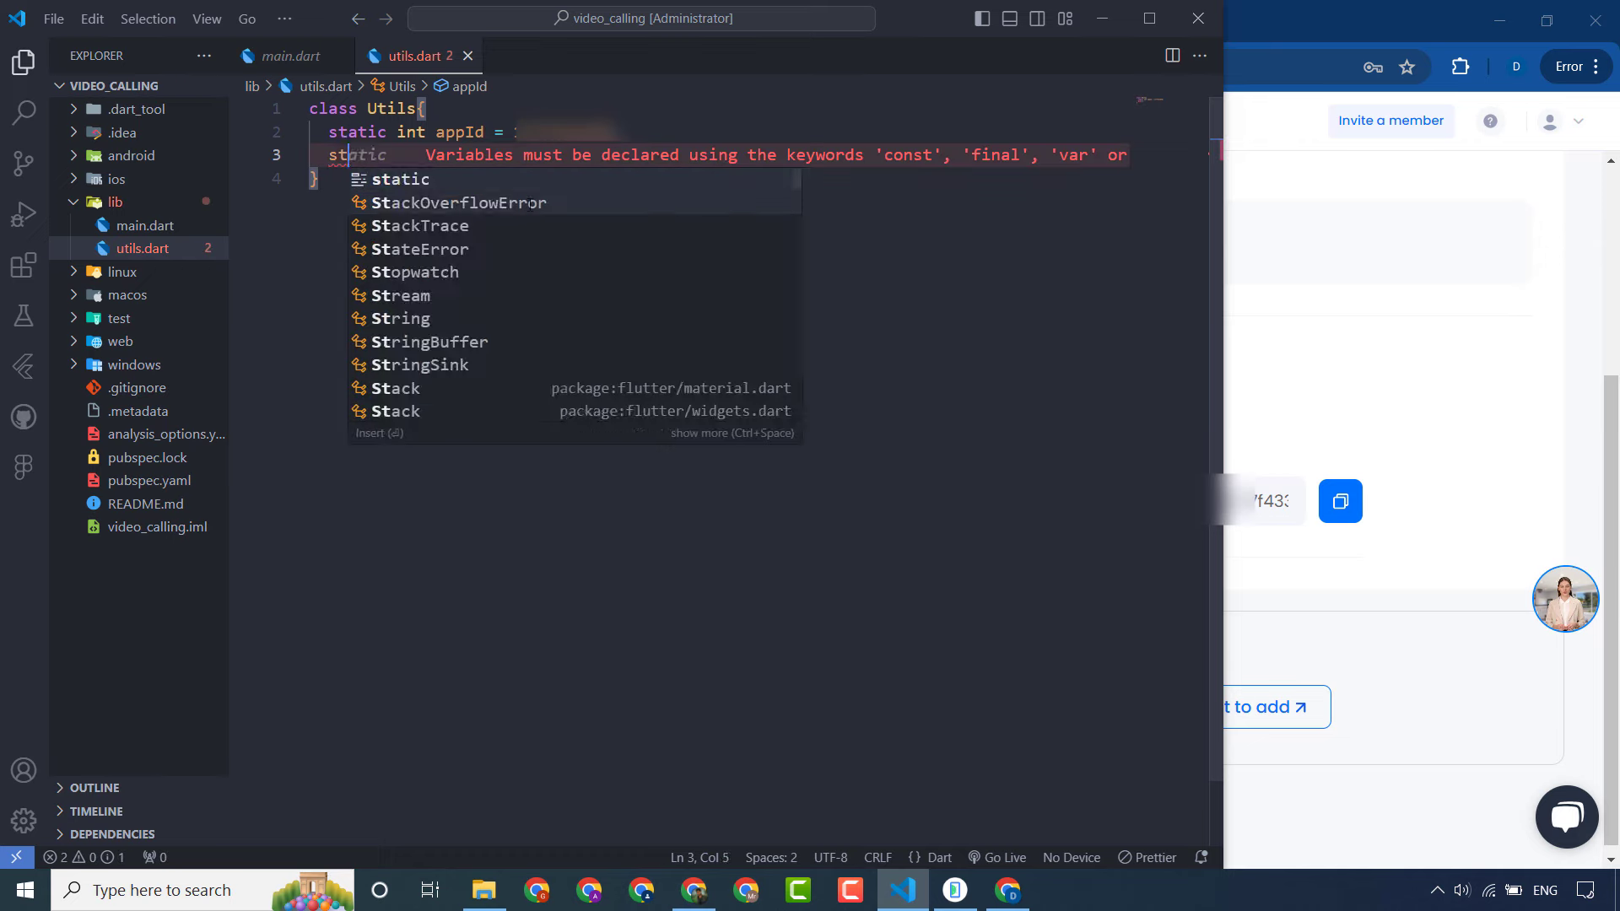
pyautogui.write('atic String')
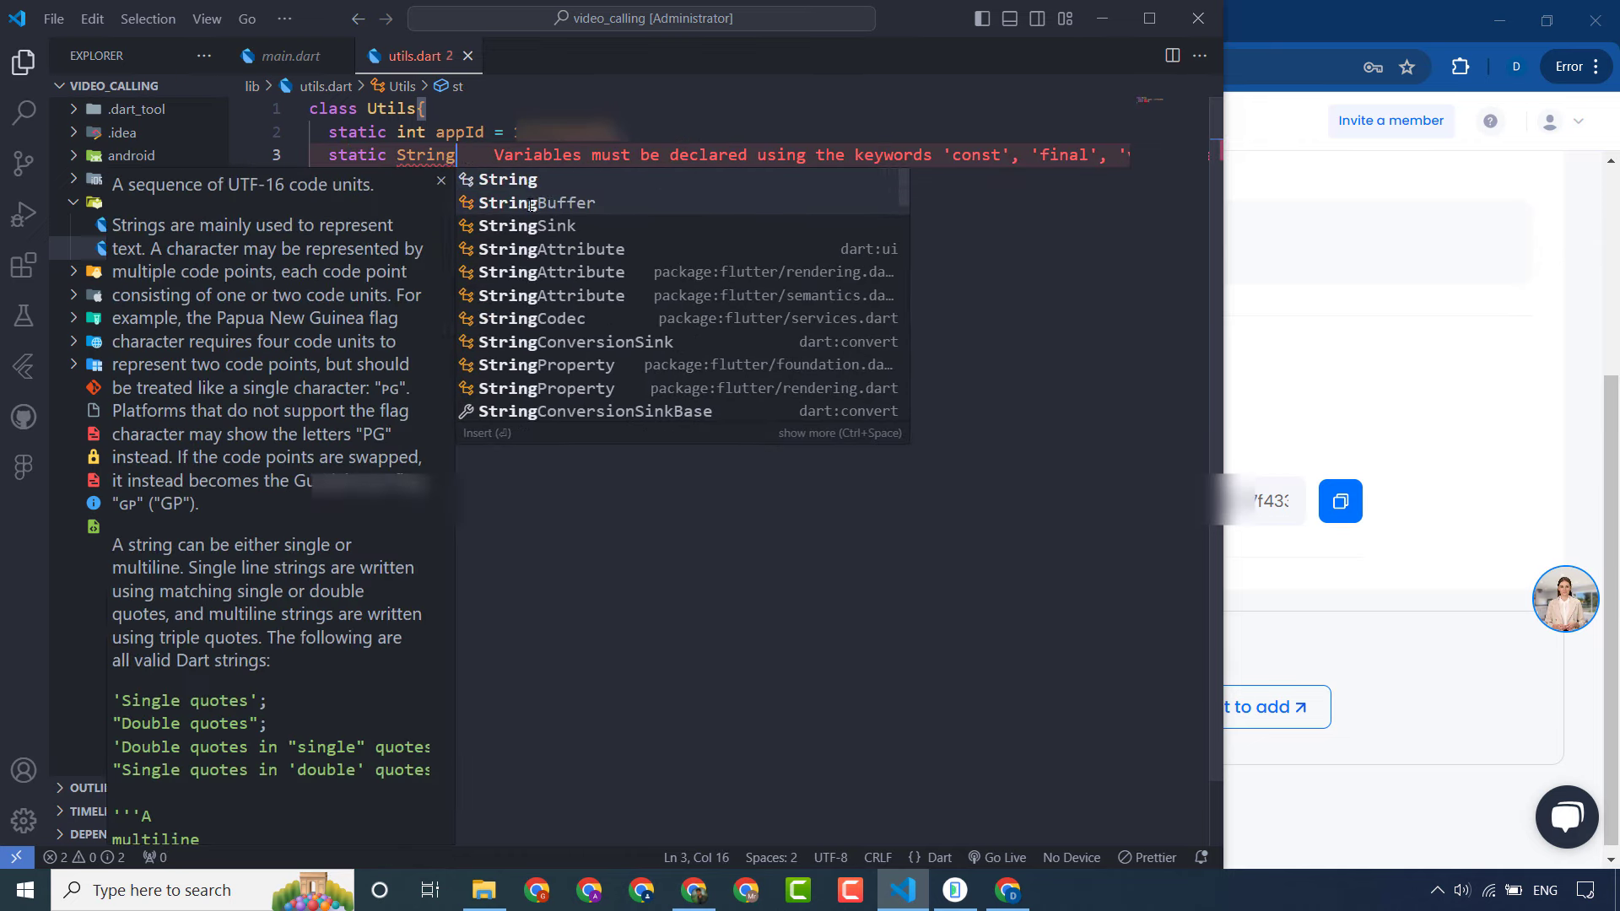
pyautogui.write(' appSignin = ')
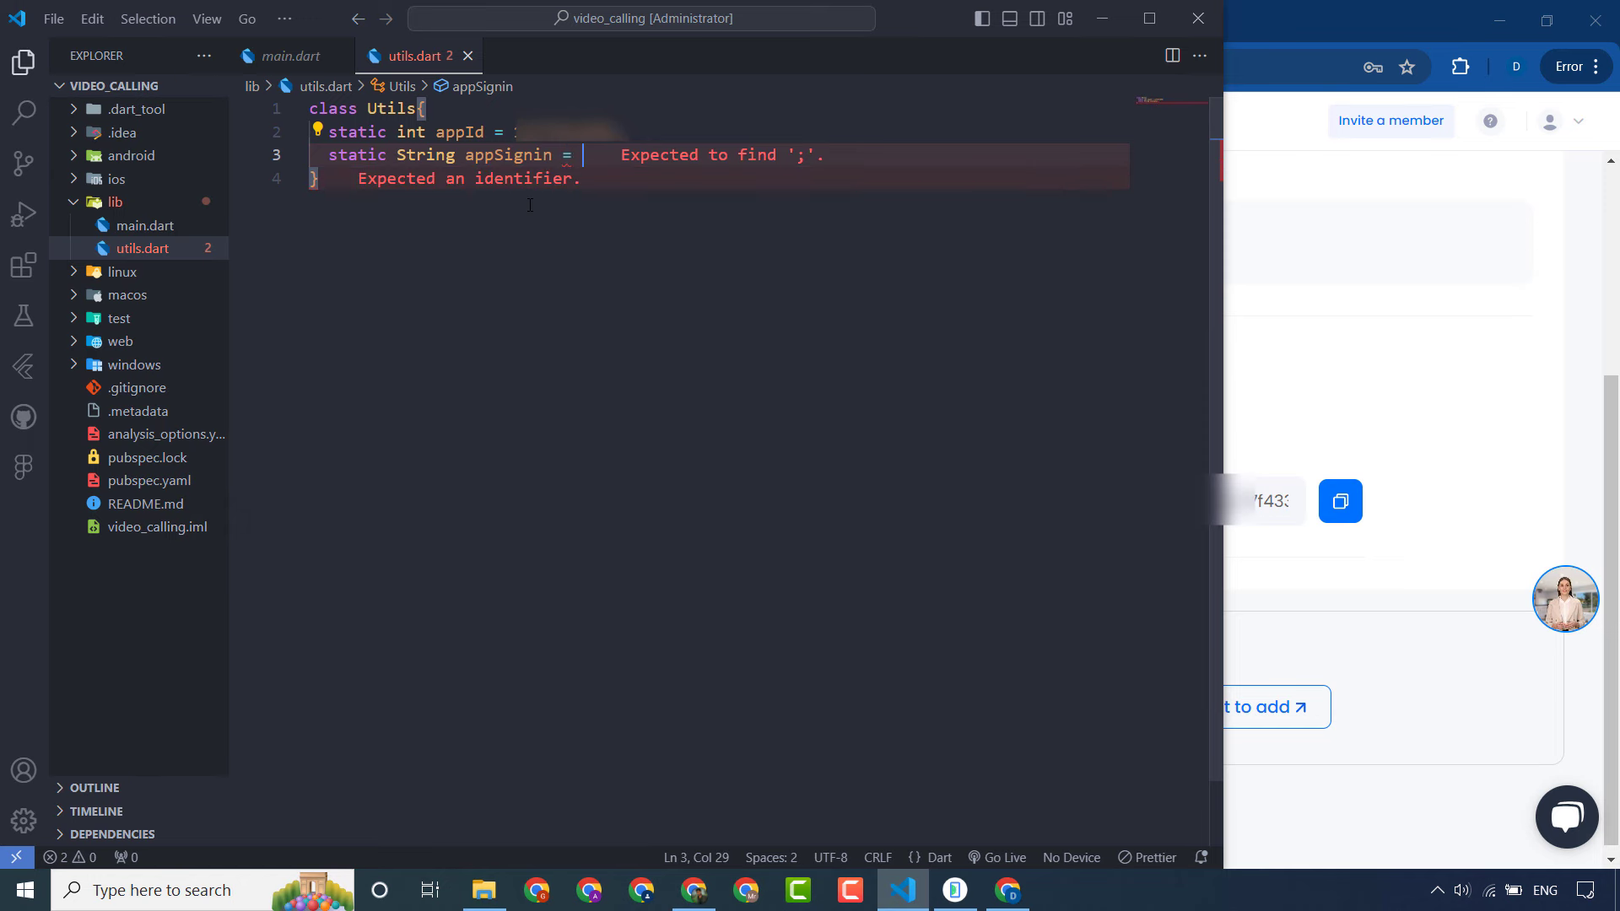
pyautogui.write('"";')
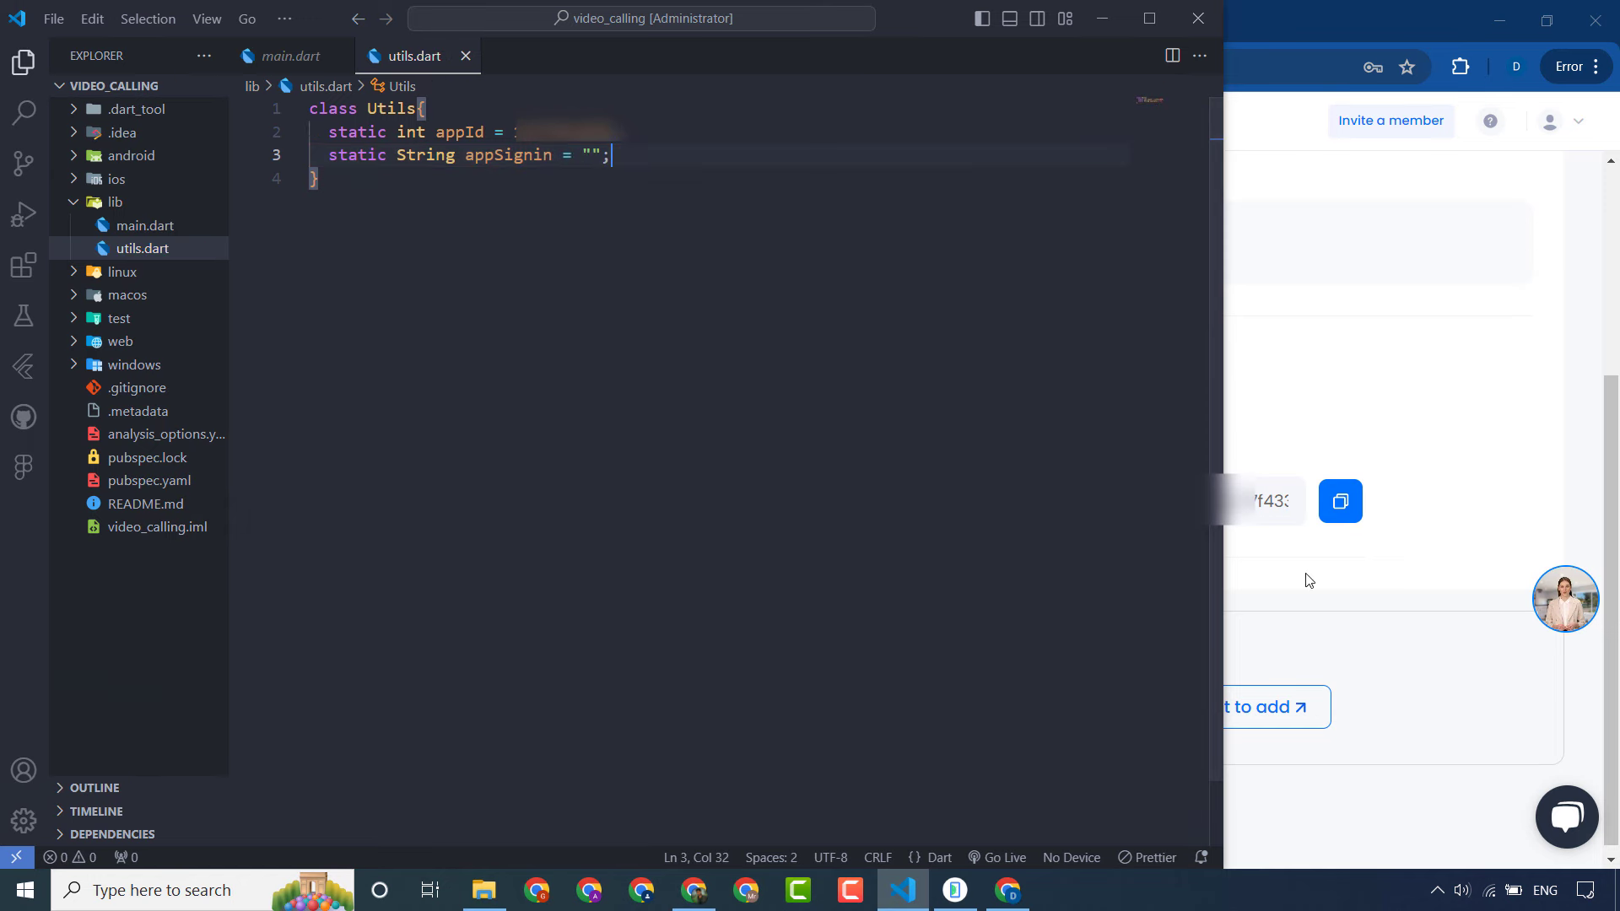
# Step: Paste the project's AppSign from the ZEGOCLOUD console between the appSignin quotes
pyautogui.click(1310, 580)
pyautogui.click(1341, 501)
pyautogui.click(901, 891)
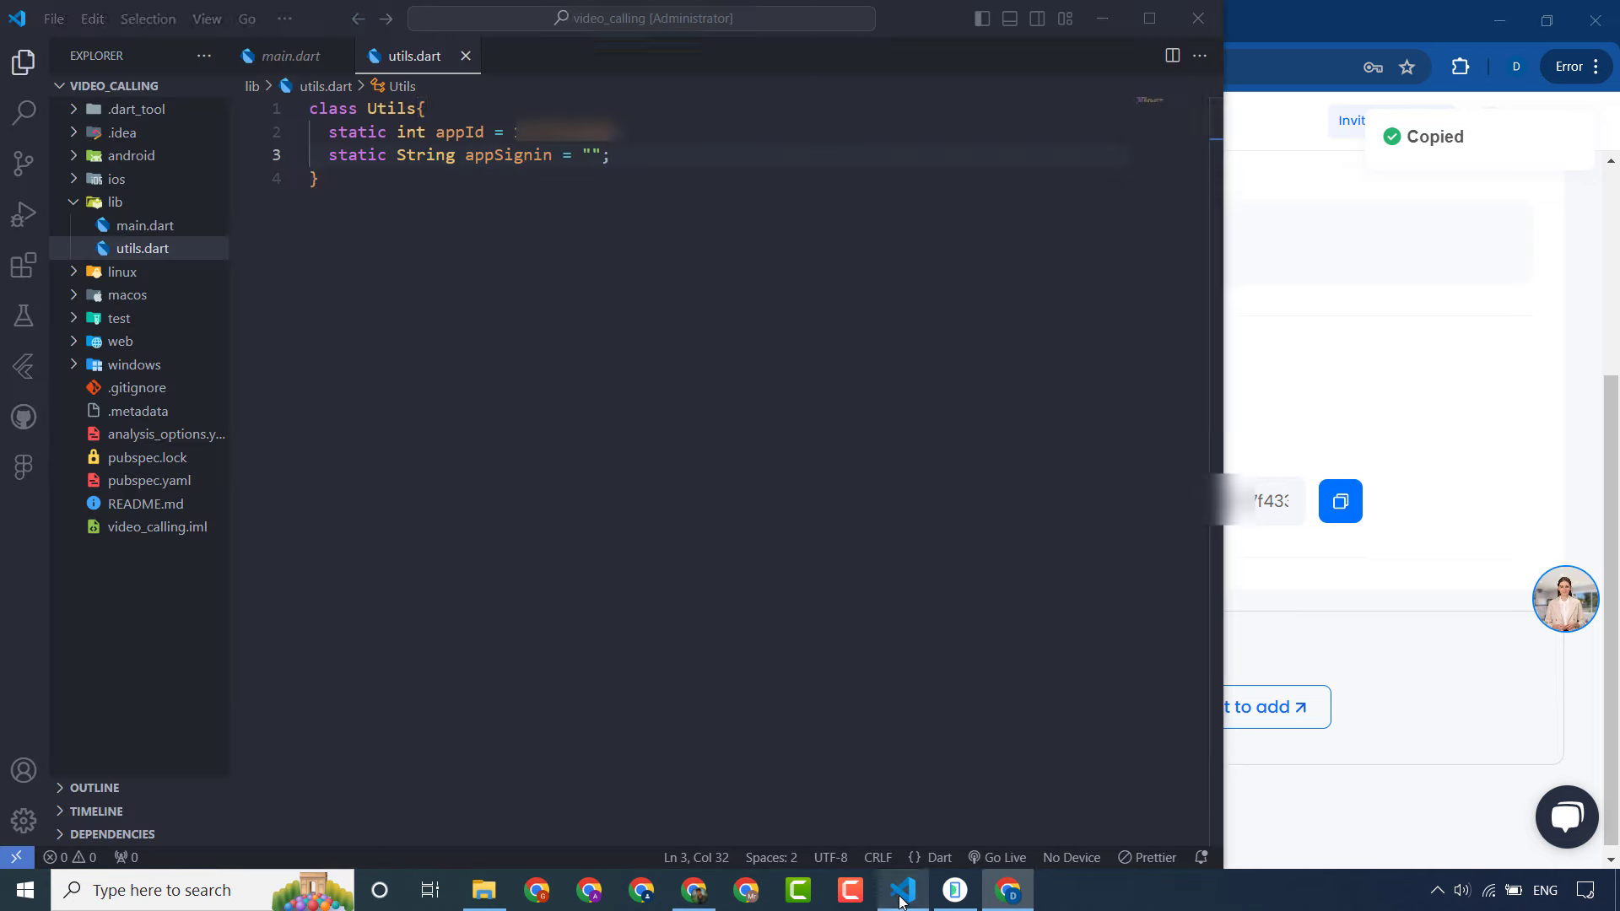
pyautogui.click(651, 391)
pyautogui.scroll(1, 561, 229)
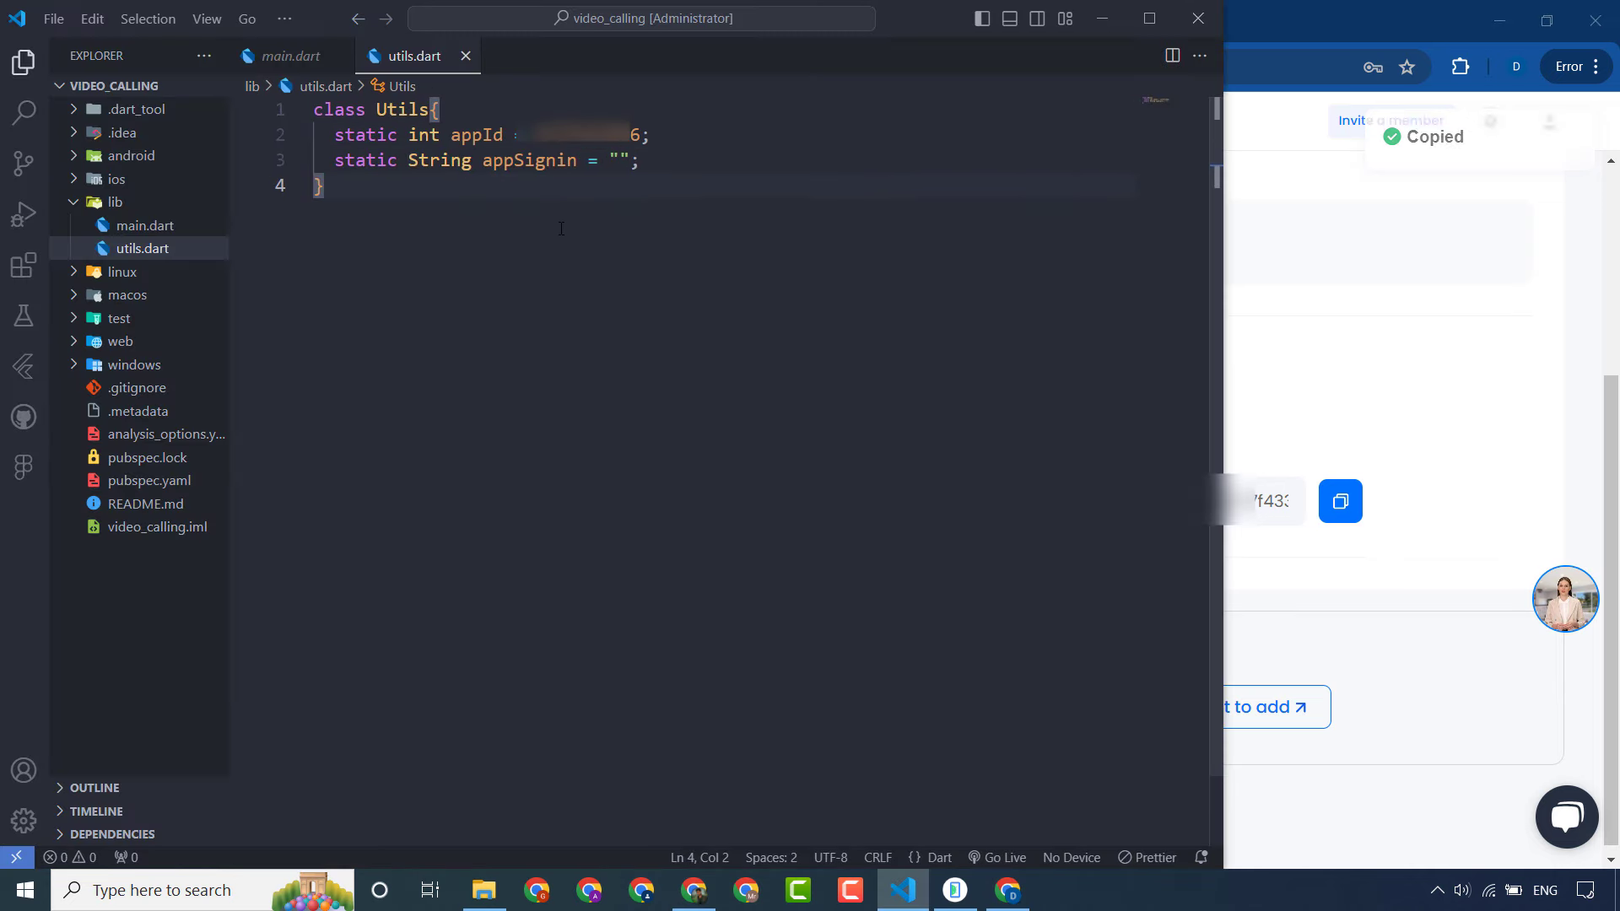
pyautogui.click(616, 159)
pyautogui.hotkey('ctrl', 'v')
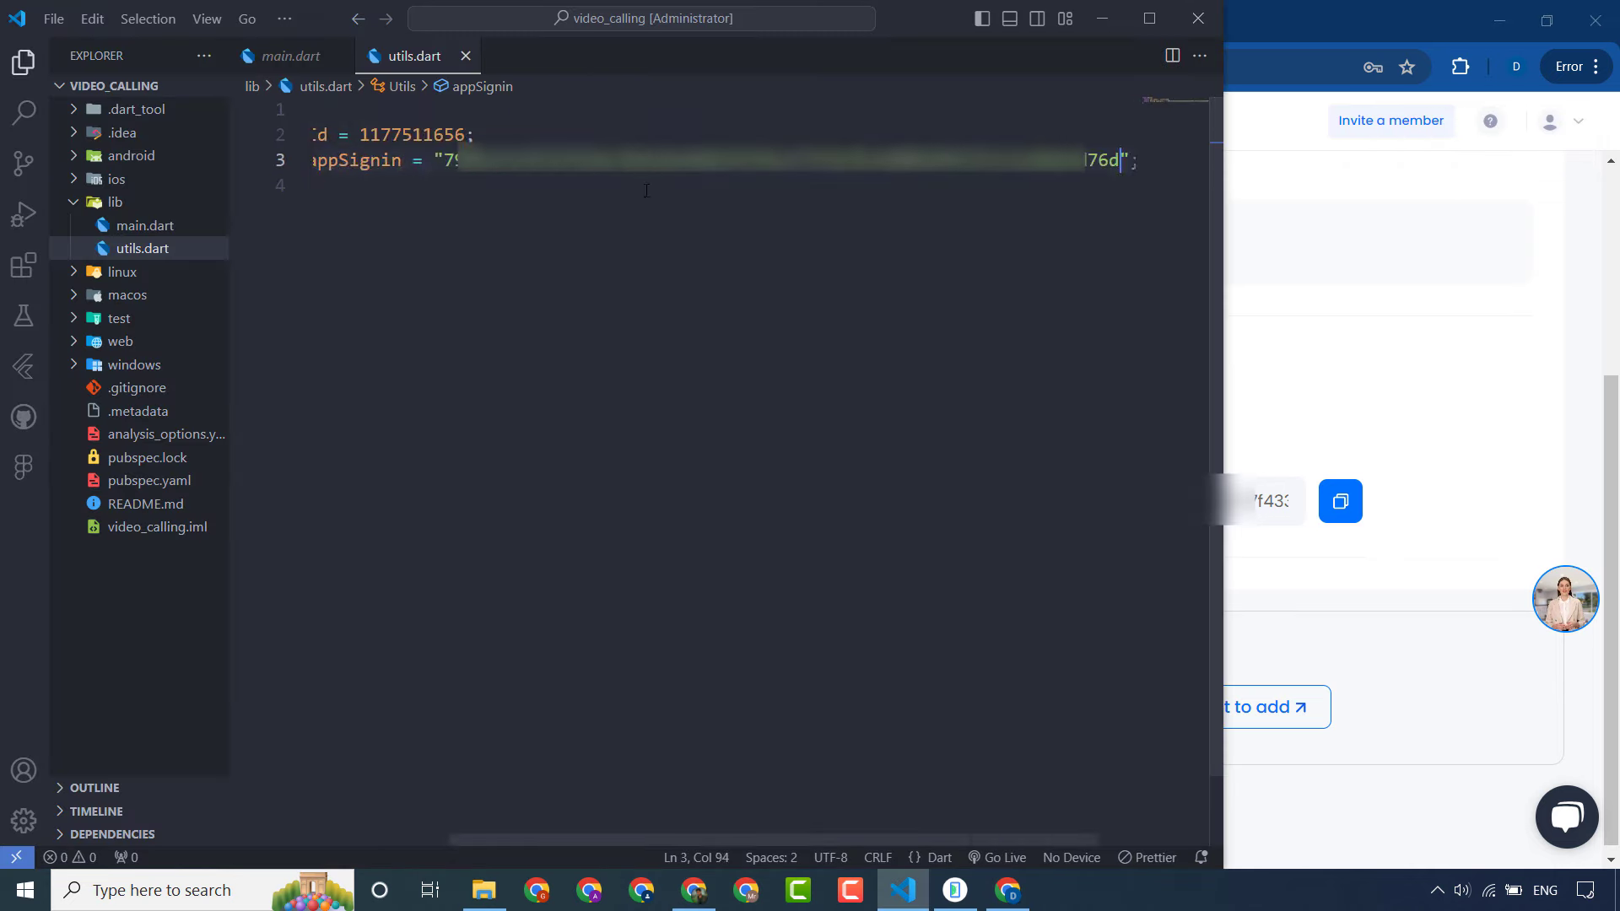
pyautogui.hotkey('alt', 'Tab')
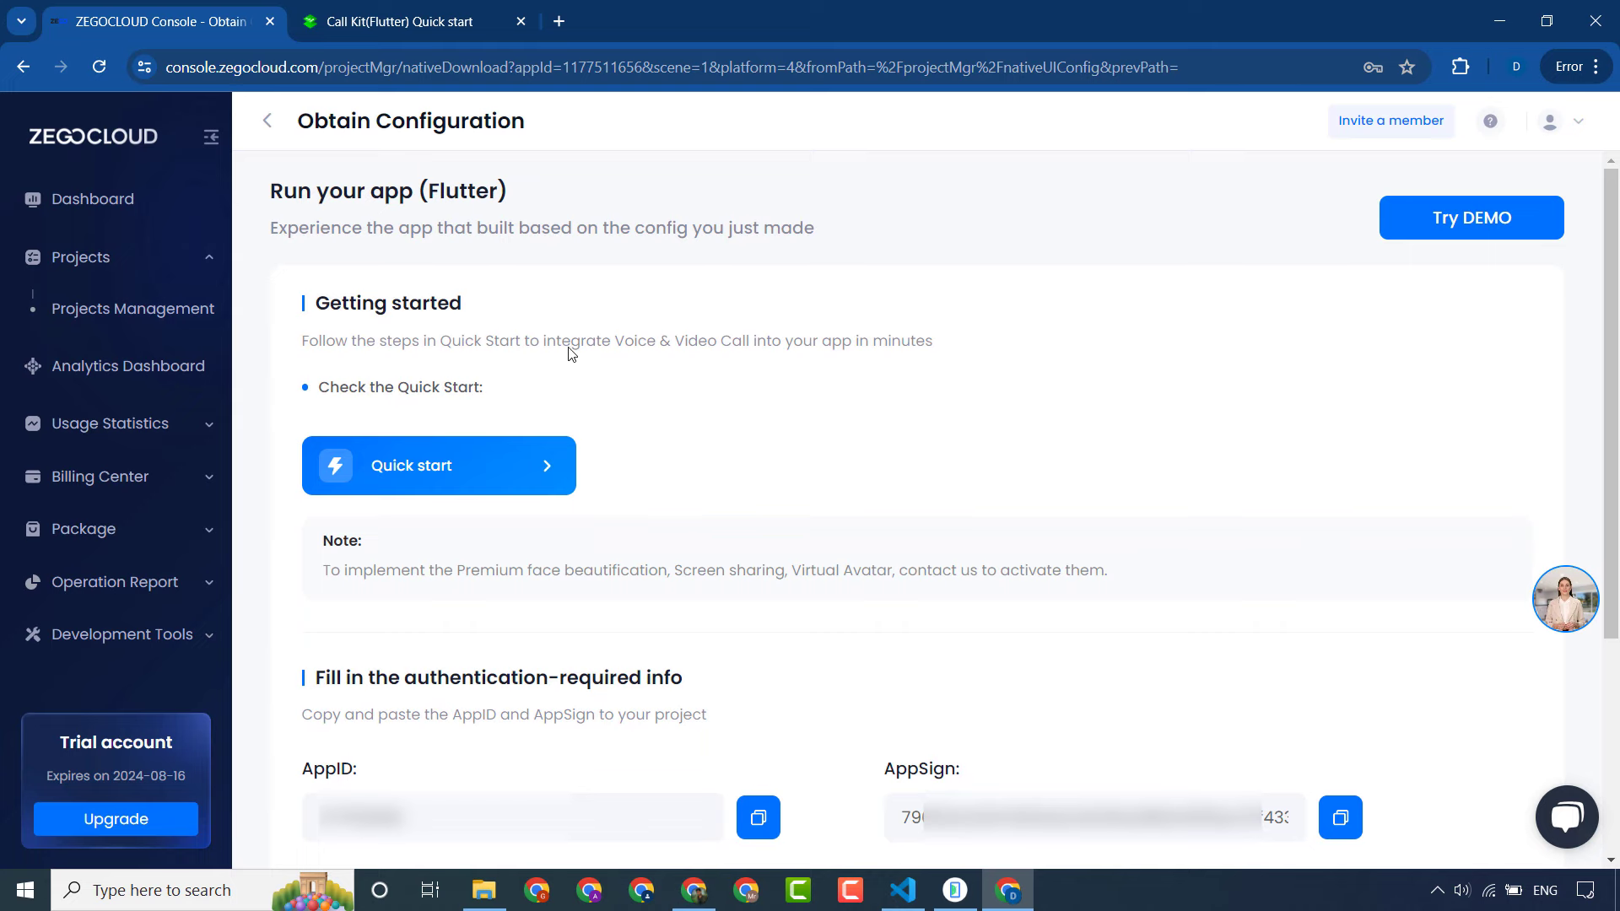
# Step: Copy the flutter pub add zego_uikit_prebuilt_call command from the Call Kit Flutter quick start
pyautogui.click(388, 7)
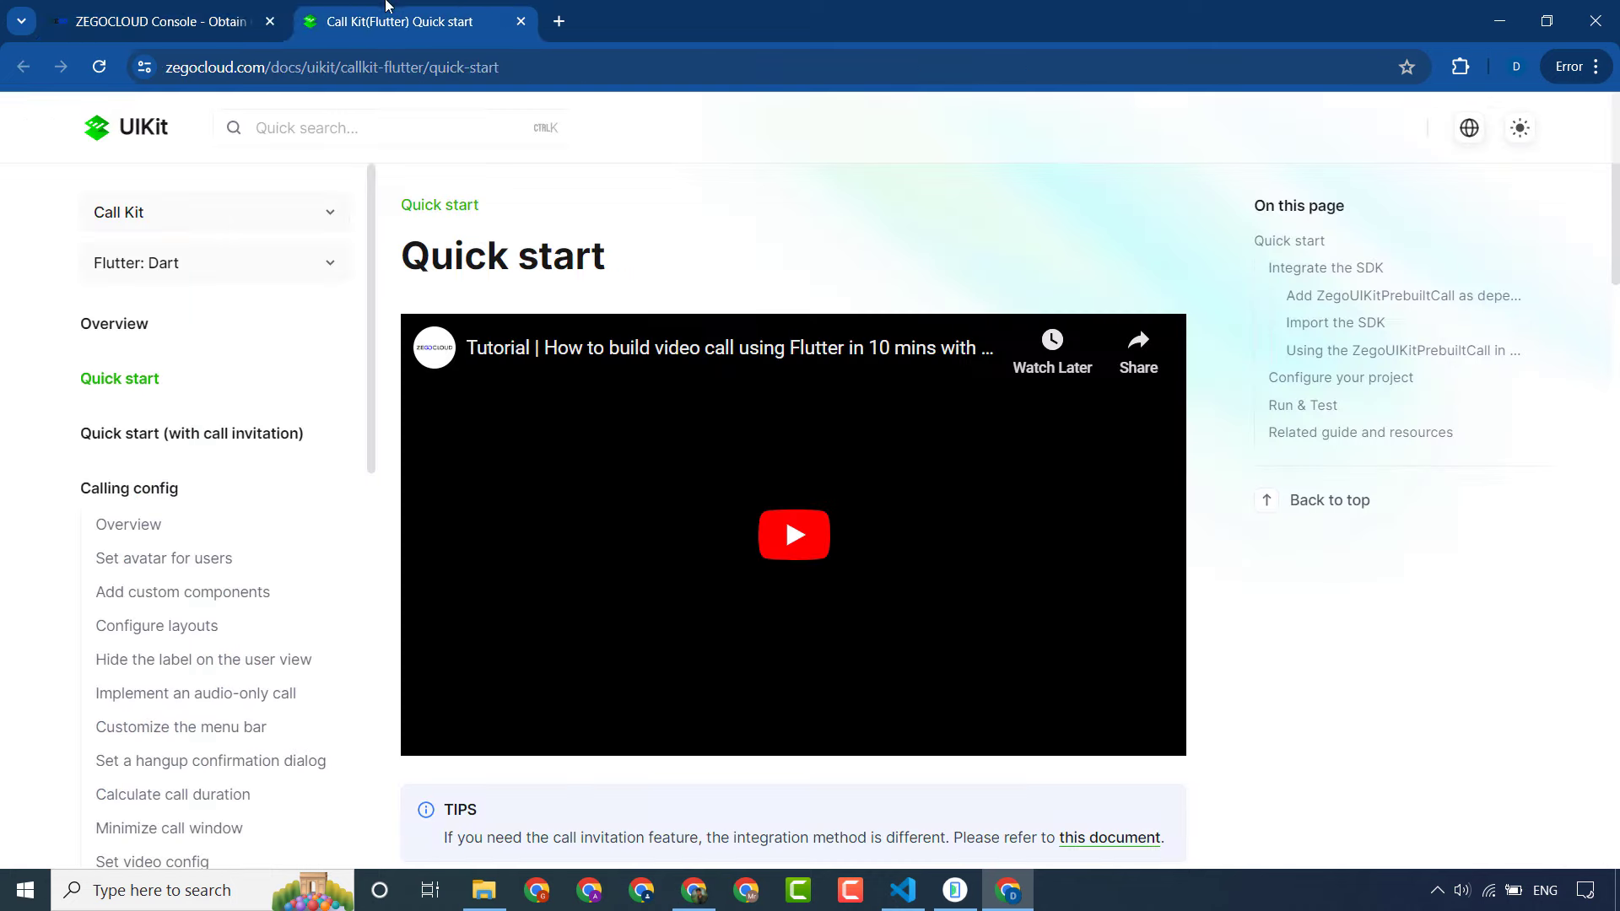
pyautogui.scroll(-7, 482, 347)
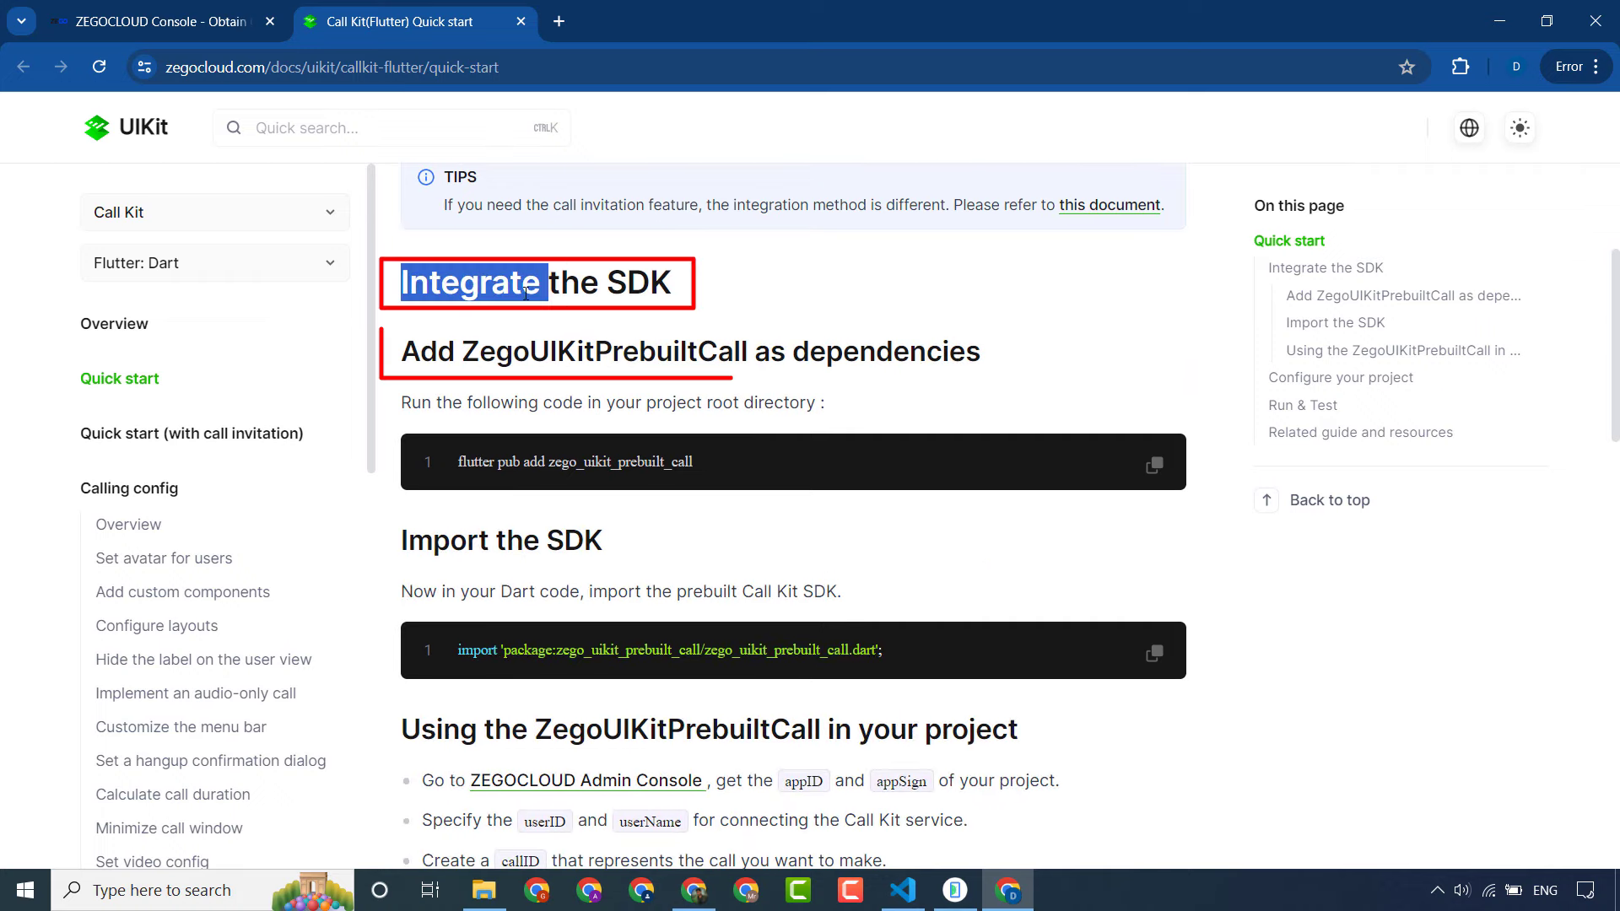
pyautogui.tripleClick(533, 368)
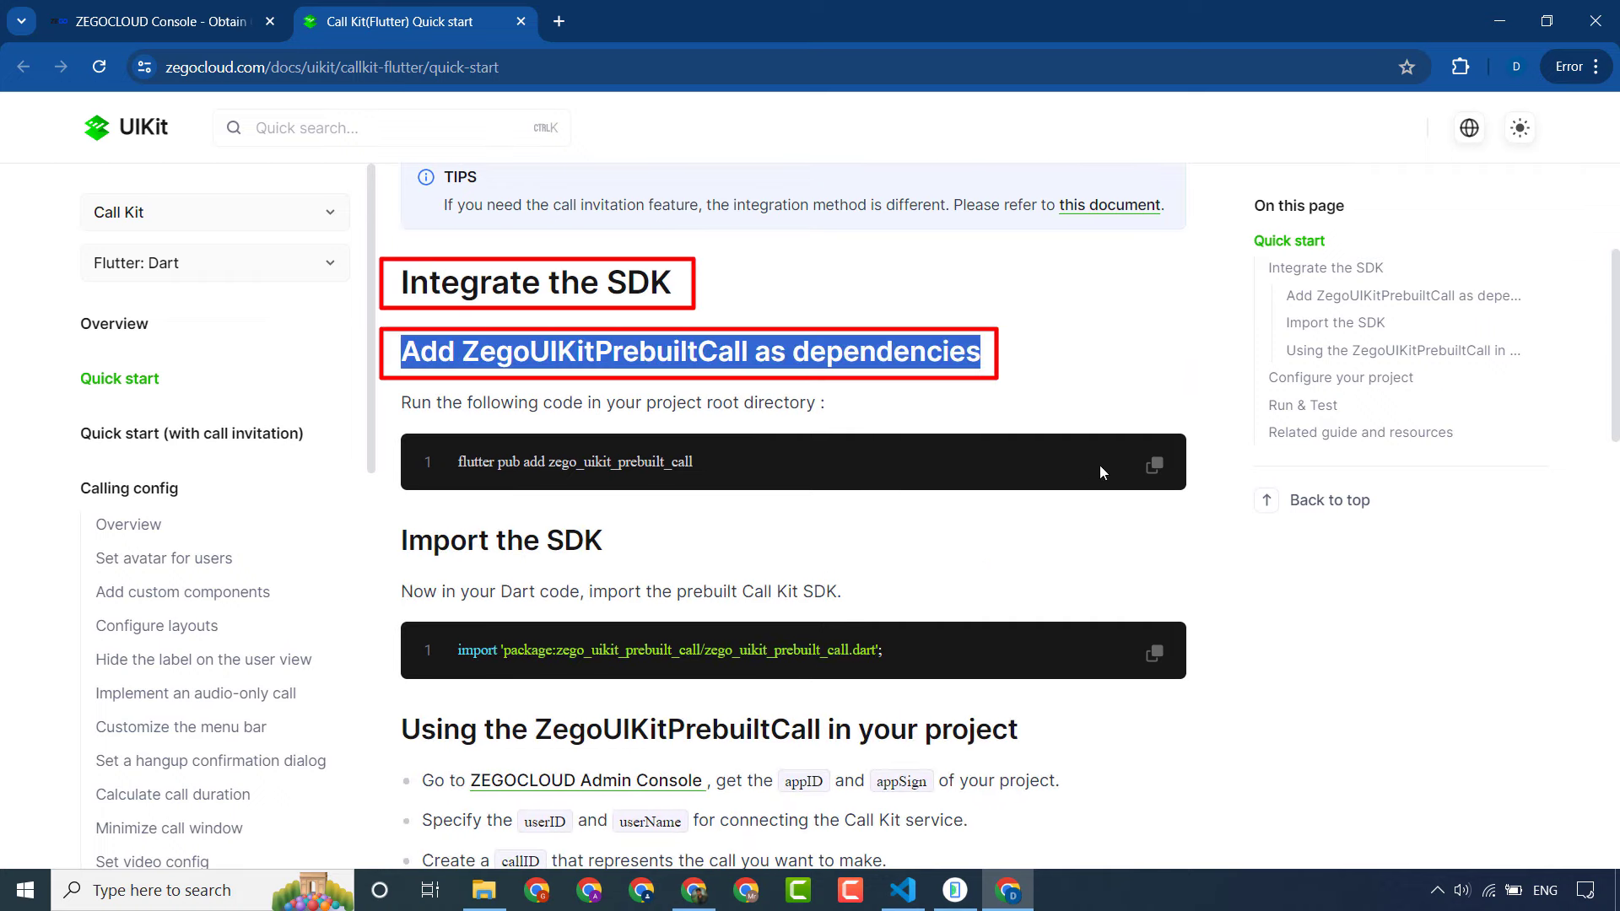
pyautogui.click(1156, 479)
# Step: Run flutter pub add zego_uikit_prebuilt_call in a new VS Code terminal, adding version 4.12.11
pyautogui.click(915, 887)
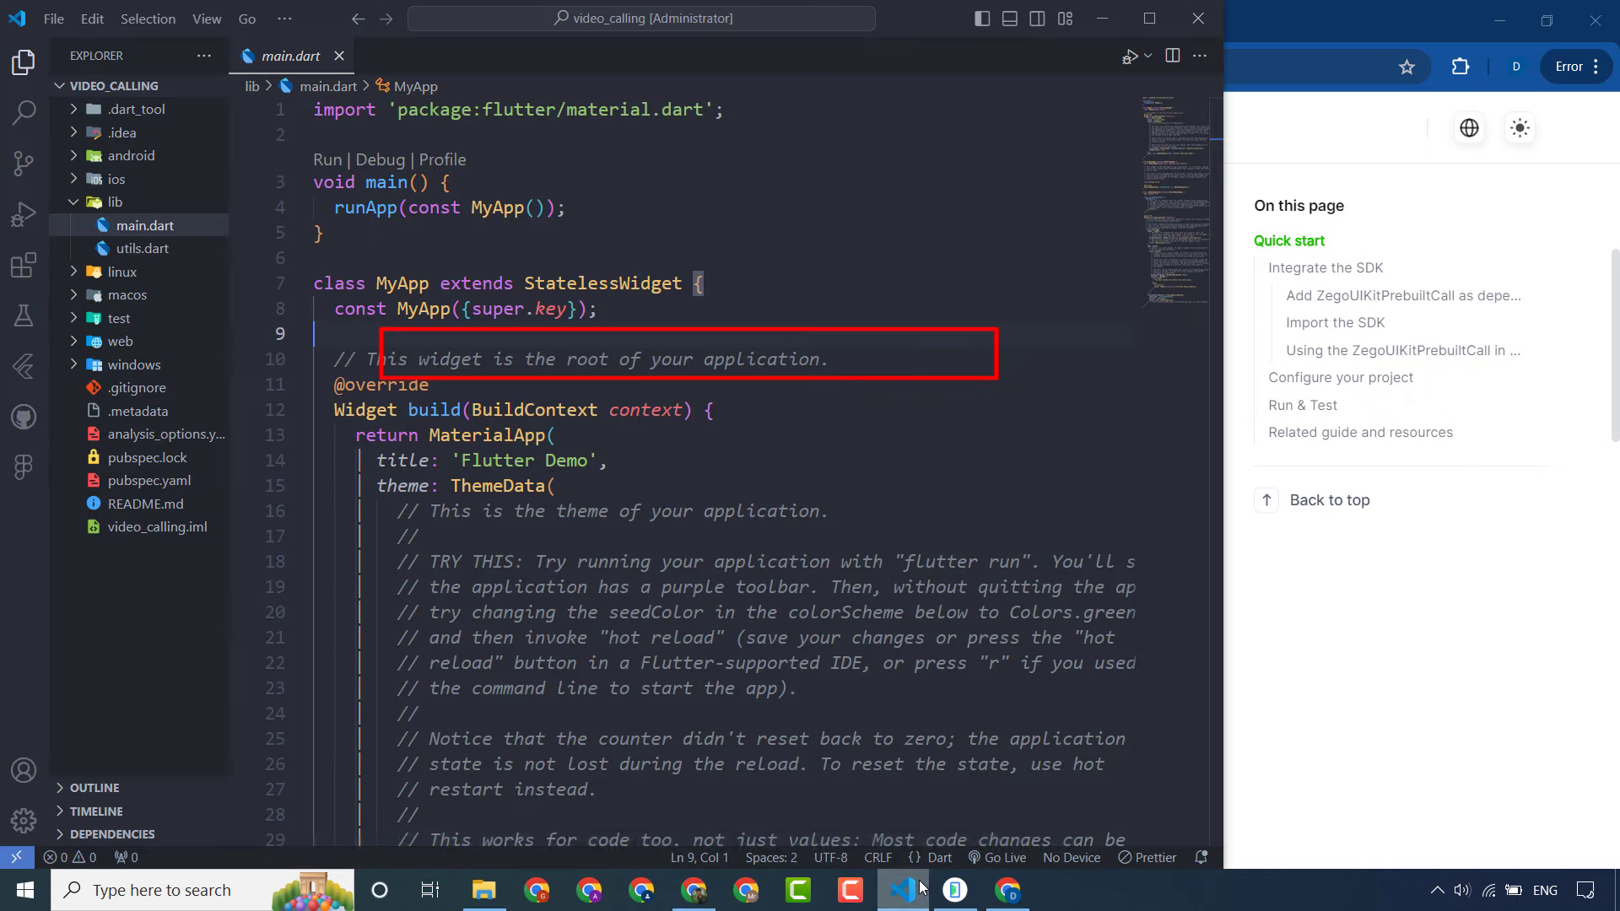
pyautogui.click(285, 18)
pyautogui.moveTo(321, 77)
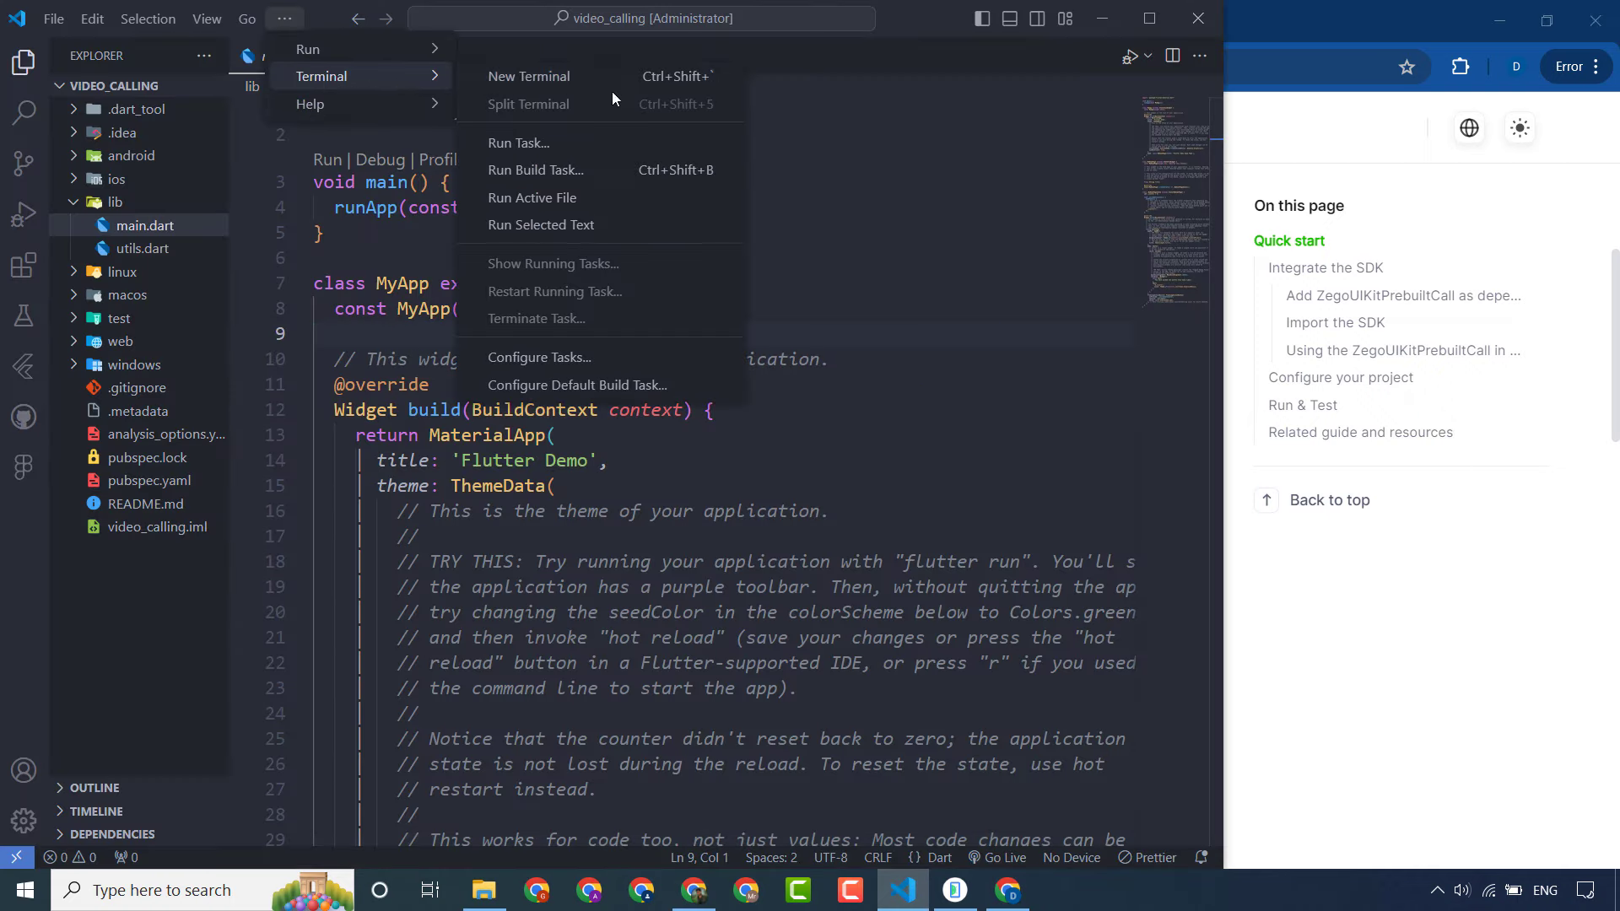
pyautogui.click(548, 73)
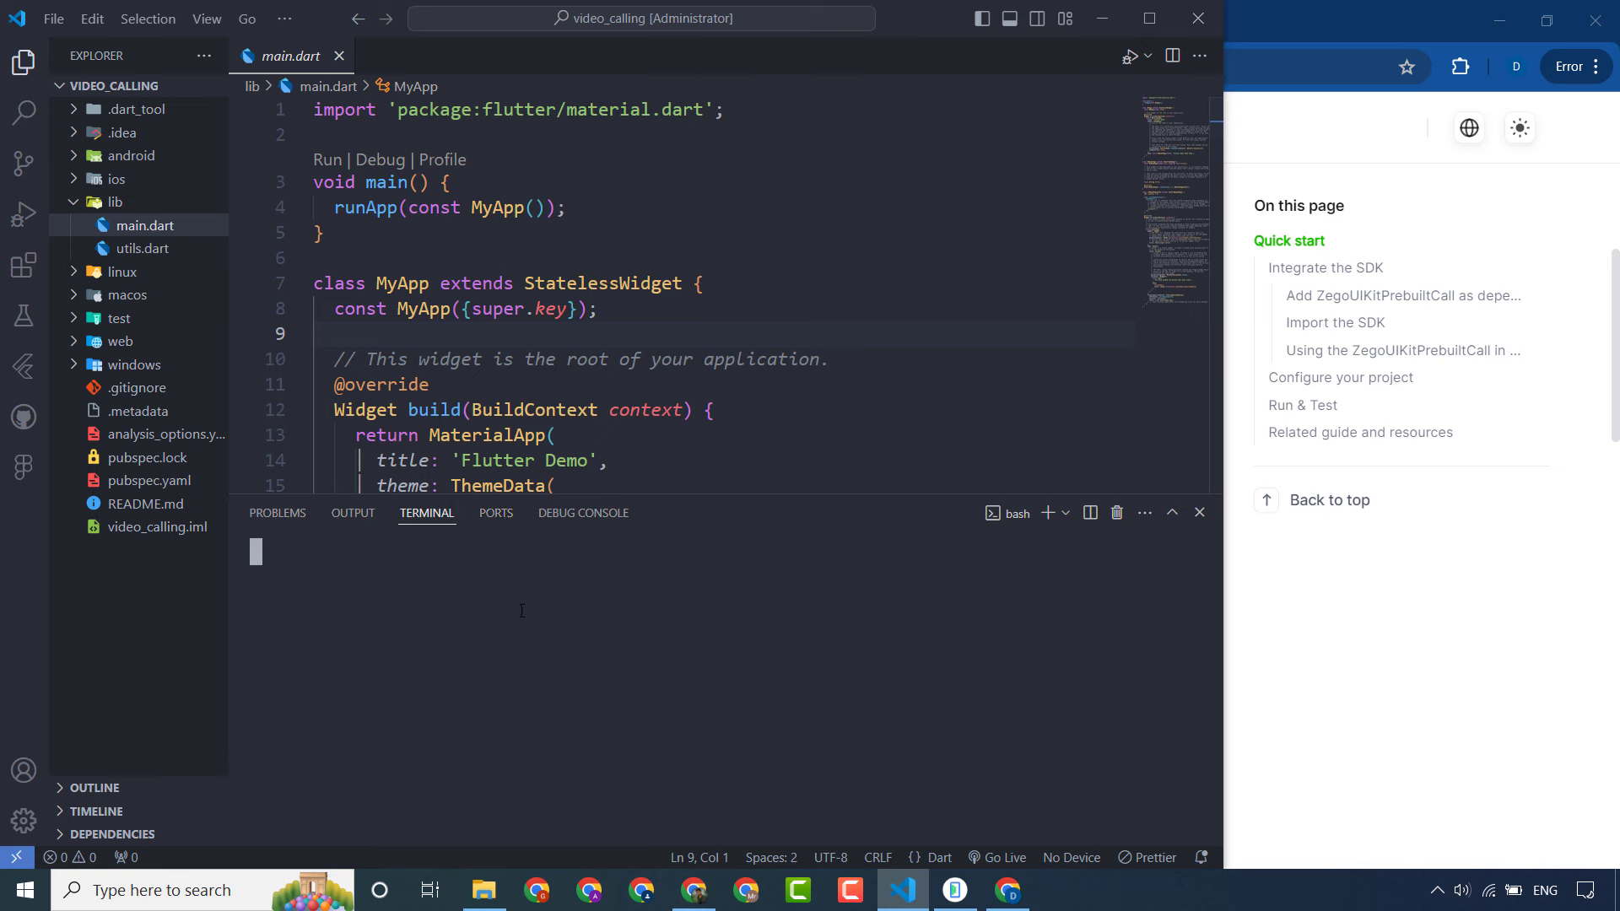
pyautogui.hotkey('ctrl', 'v')
pyautogui.press('Return')
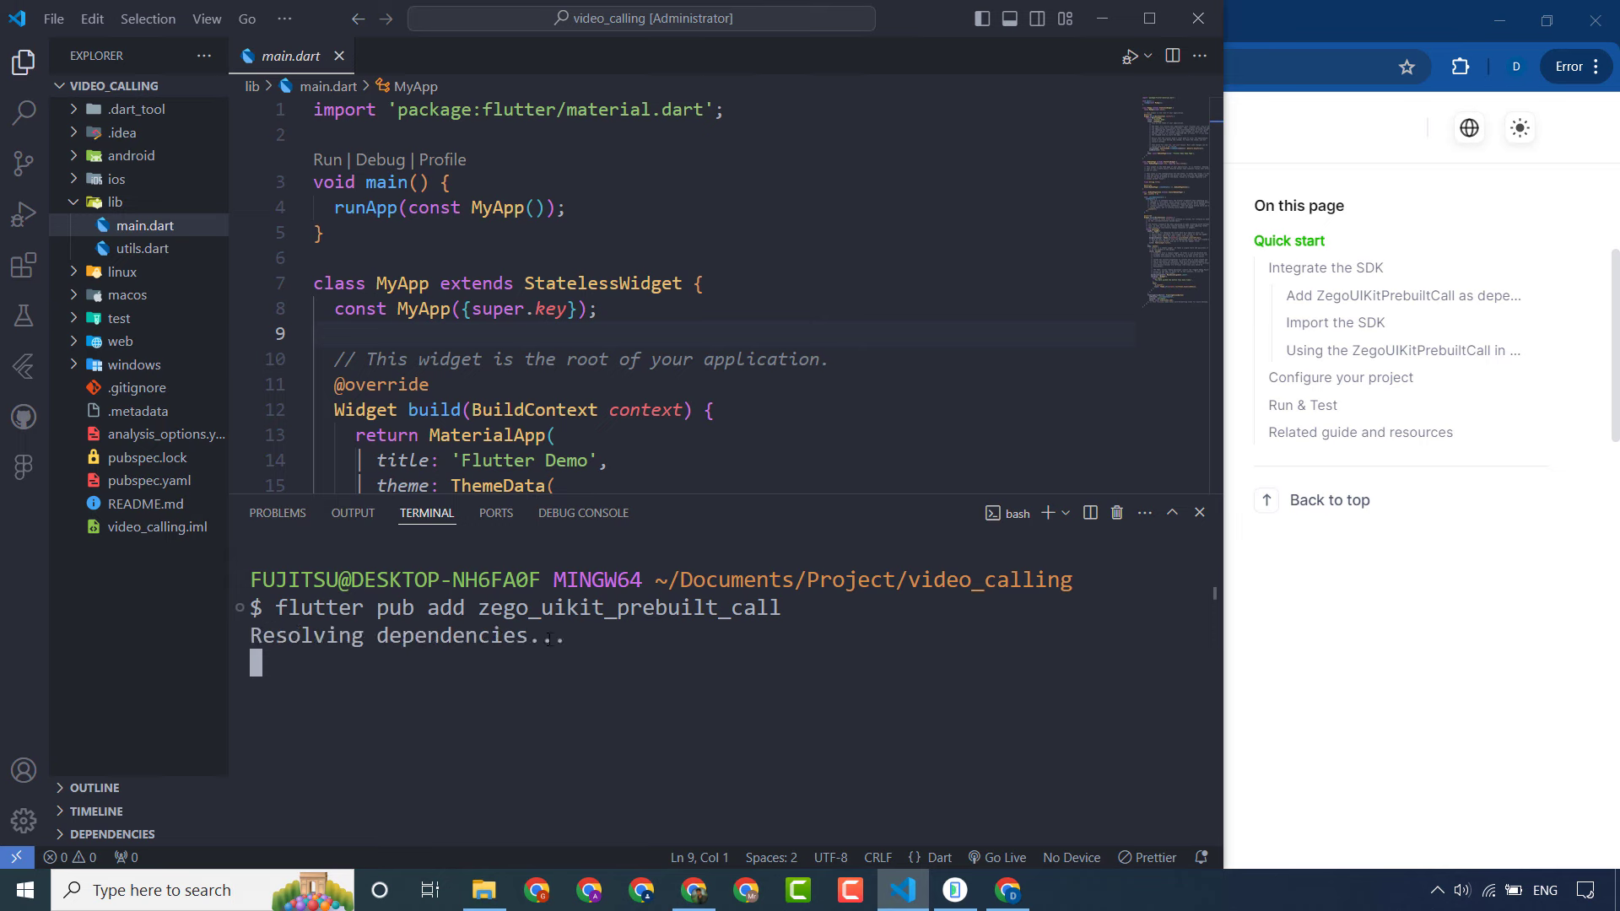
pyautogui.click(1429, 662)
# Step: Copy the zego_uikit_prebuilt_call import statement from the quick start page
pyautogui.scroll(-4, 628, 527)
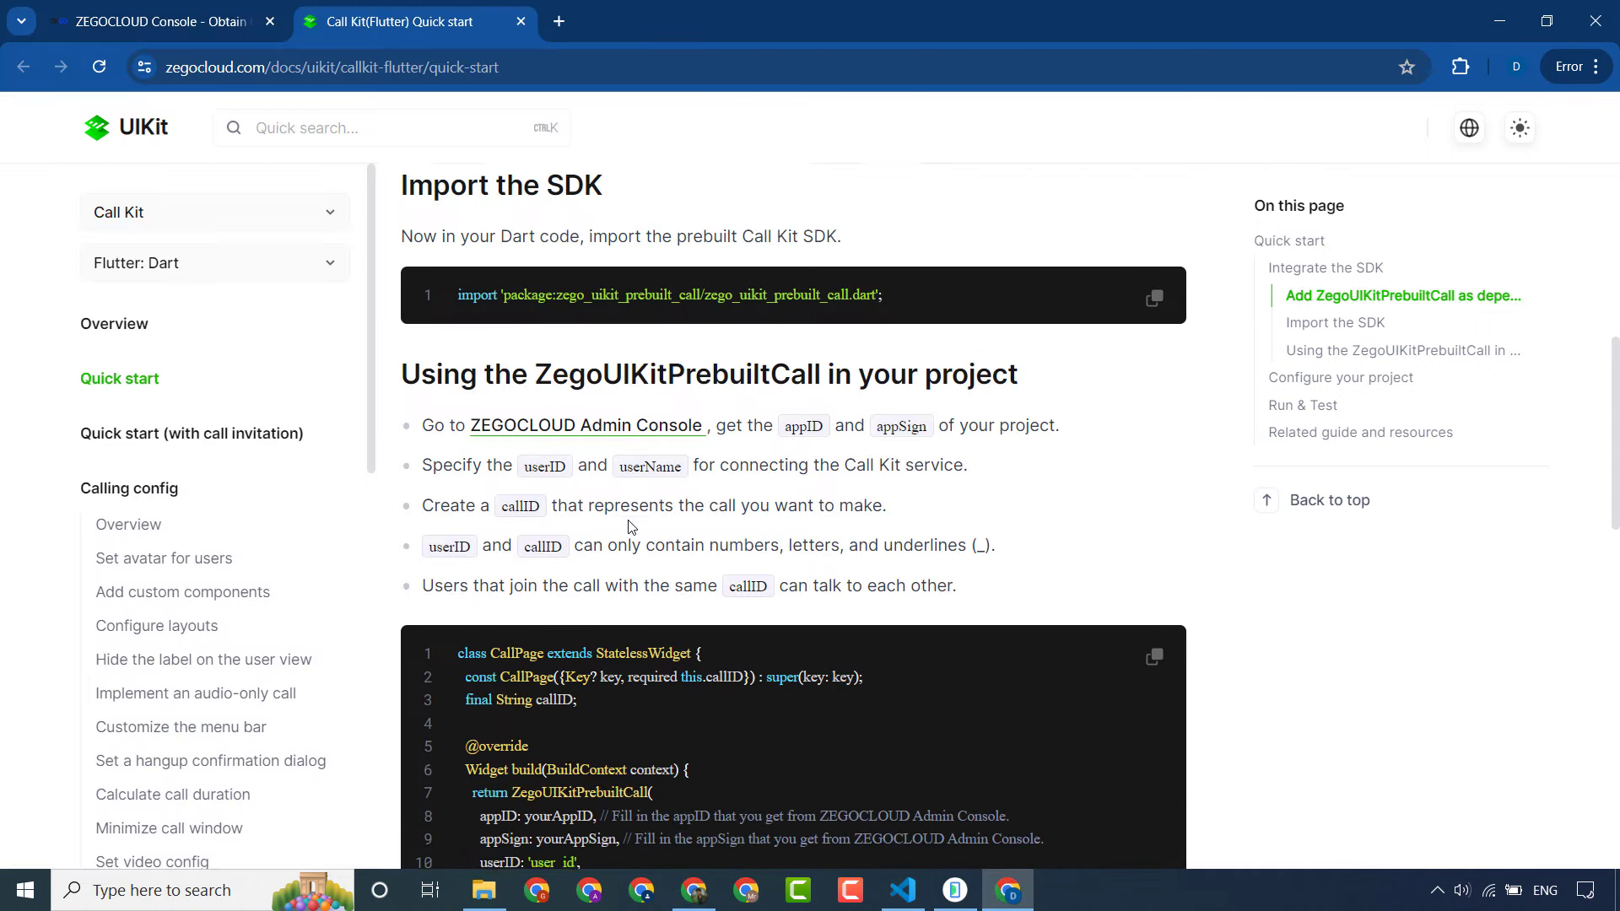
pyautogui.scroll(-4, 629, 527)
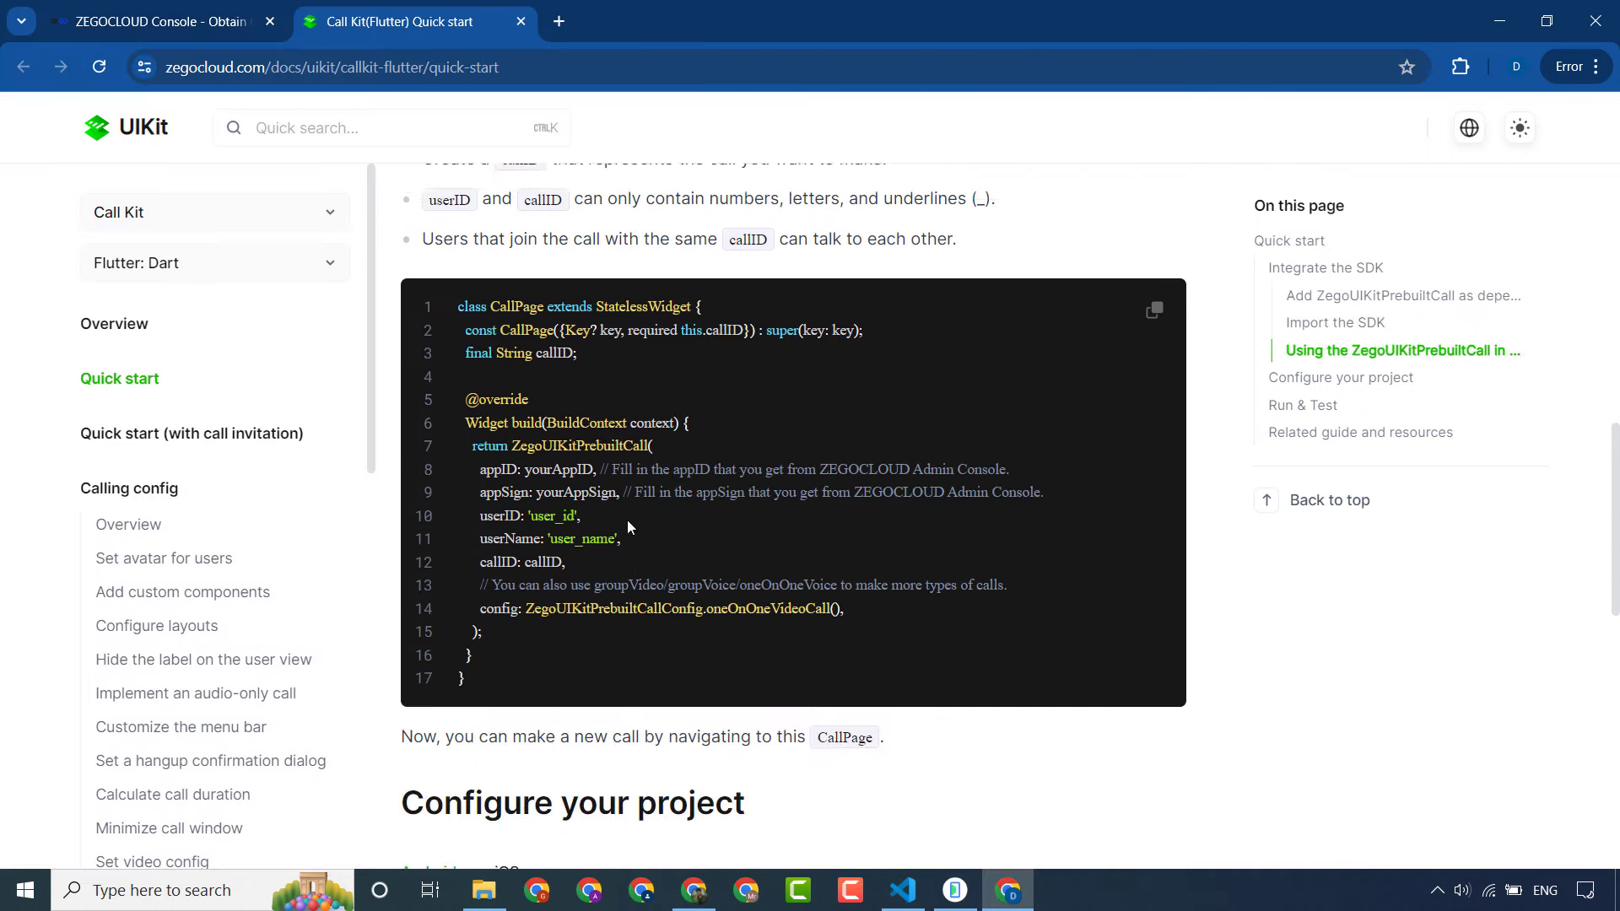
pyautogui.scroll(5, 626, 520)
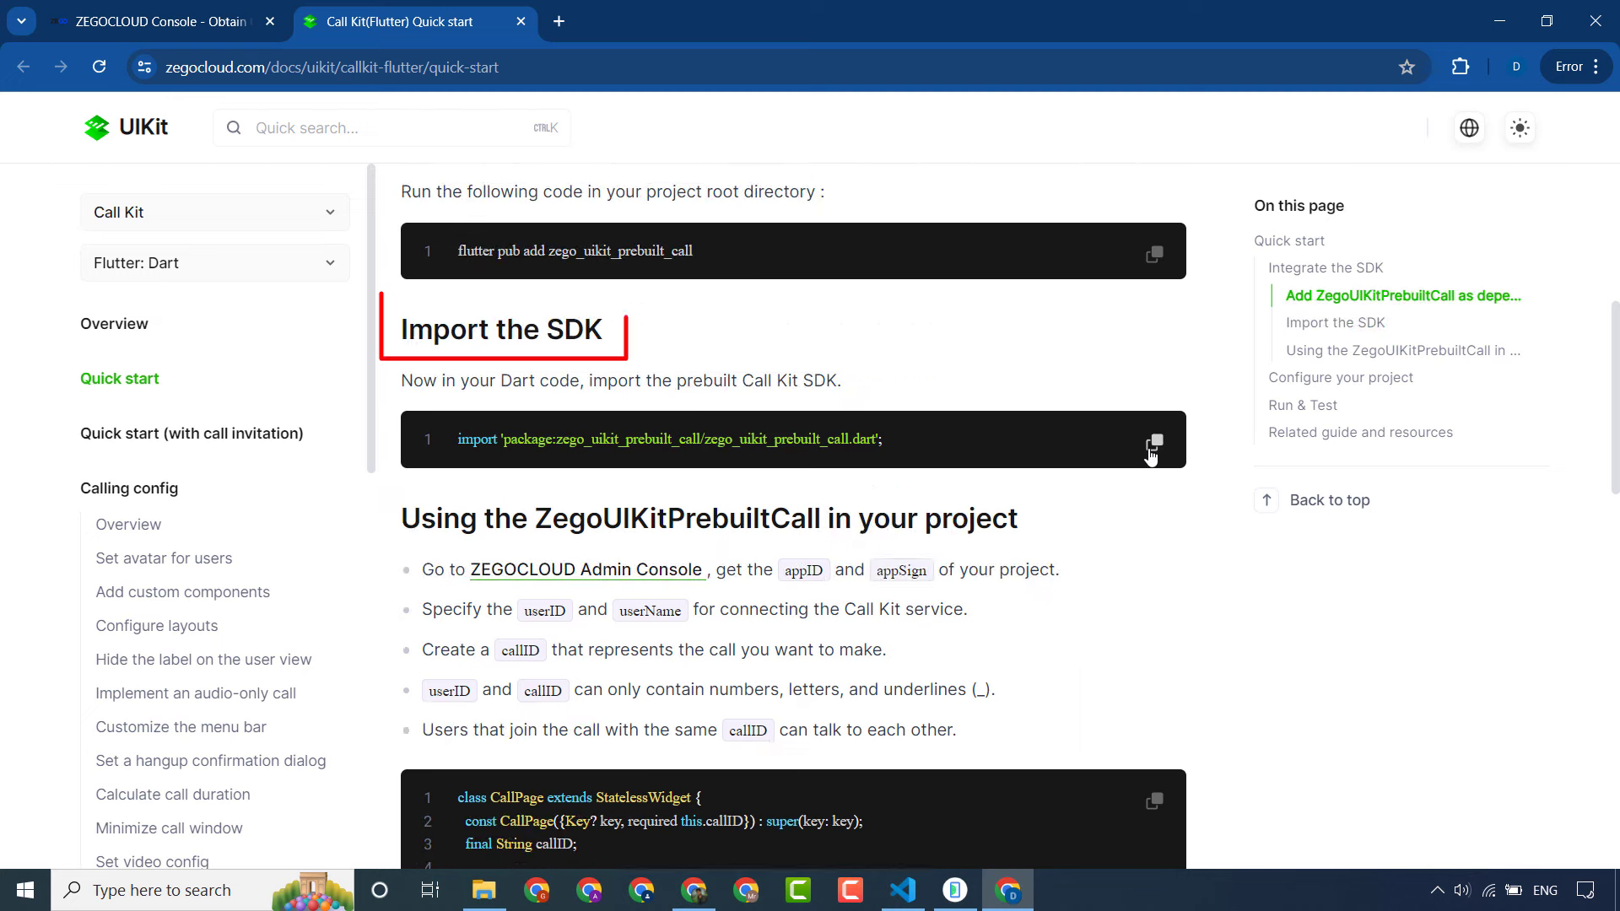
pyautogui.click(1151, 456)
# Step: Expand the 'Edit android/app/build.gradle' instructions and select the kotlin-stdlib implementation line
pyautogui.scroll(-7, 861, 431)
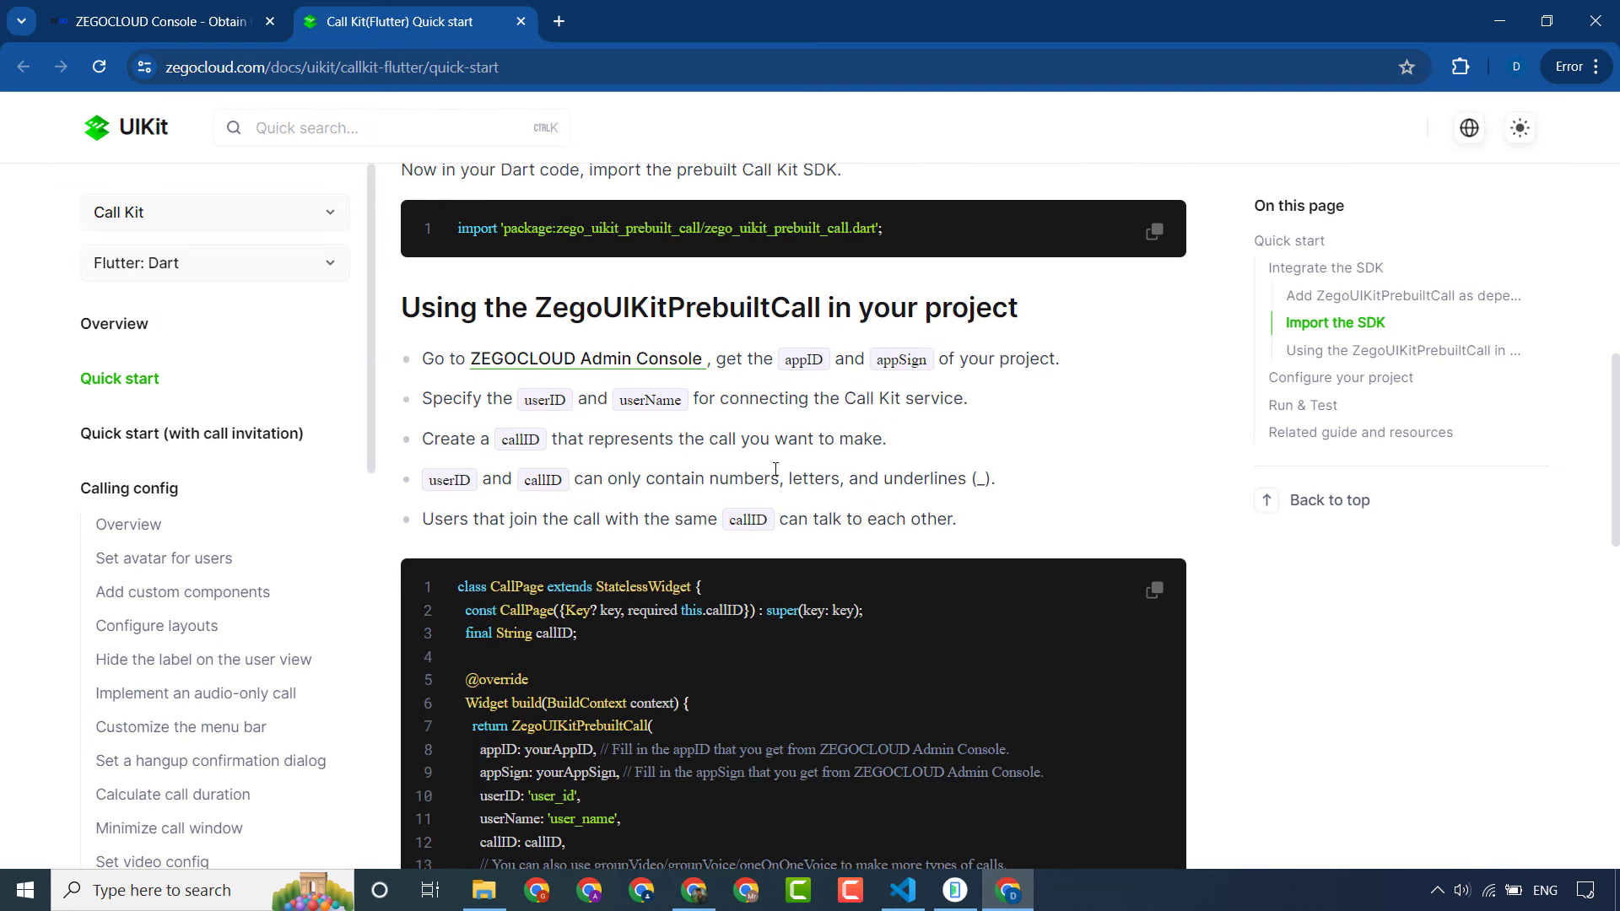
pyautogui.scroll(-6, 738, 453)
pyautogui.scroll(-2, 738, 452)
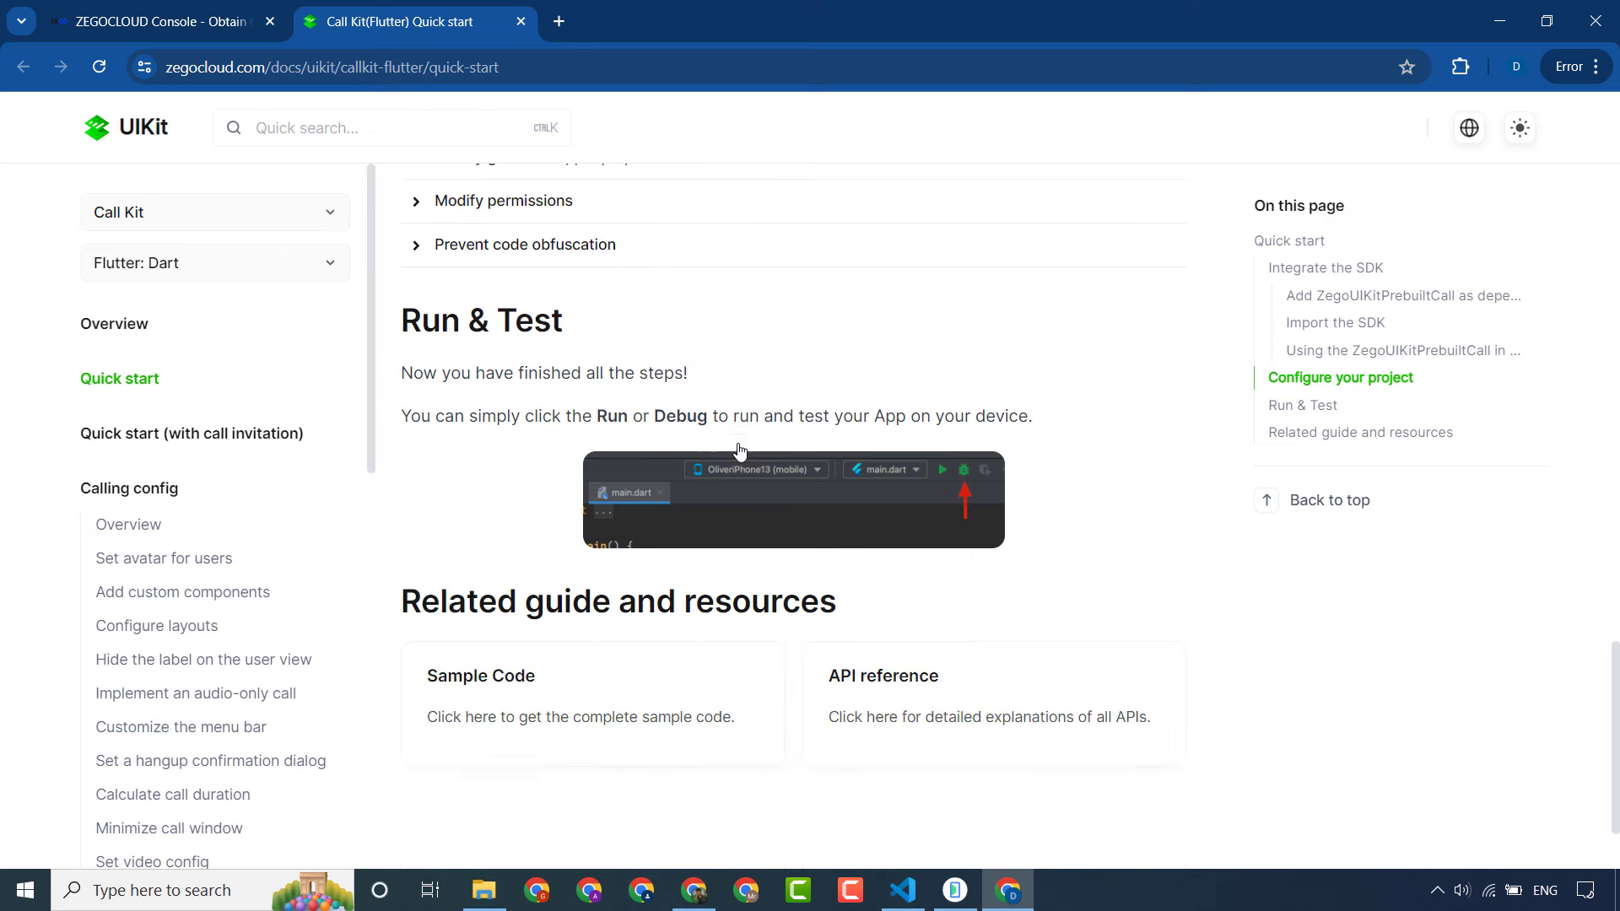
pyautogui.scroll(3, 740, 450)
pyautogui.scroll(1, 740, 450)
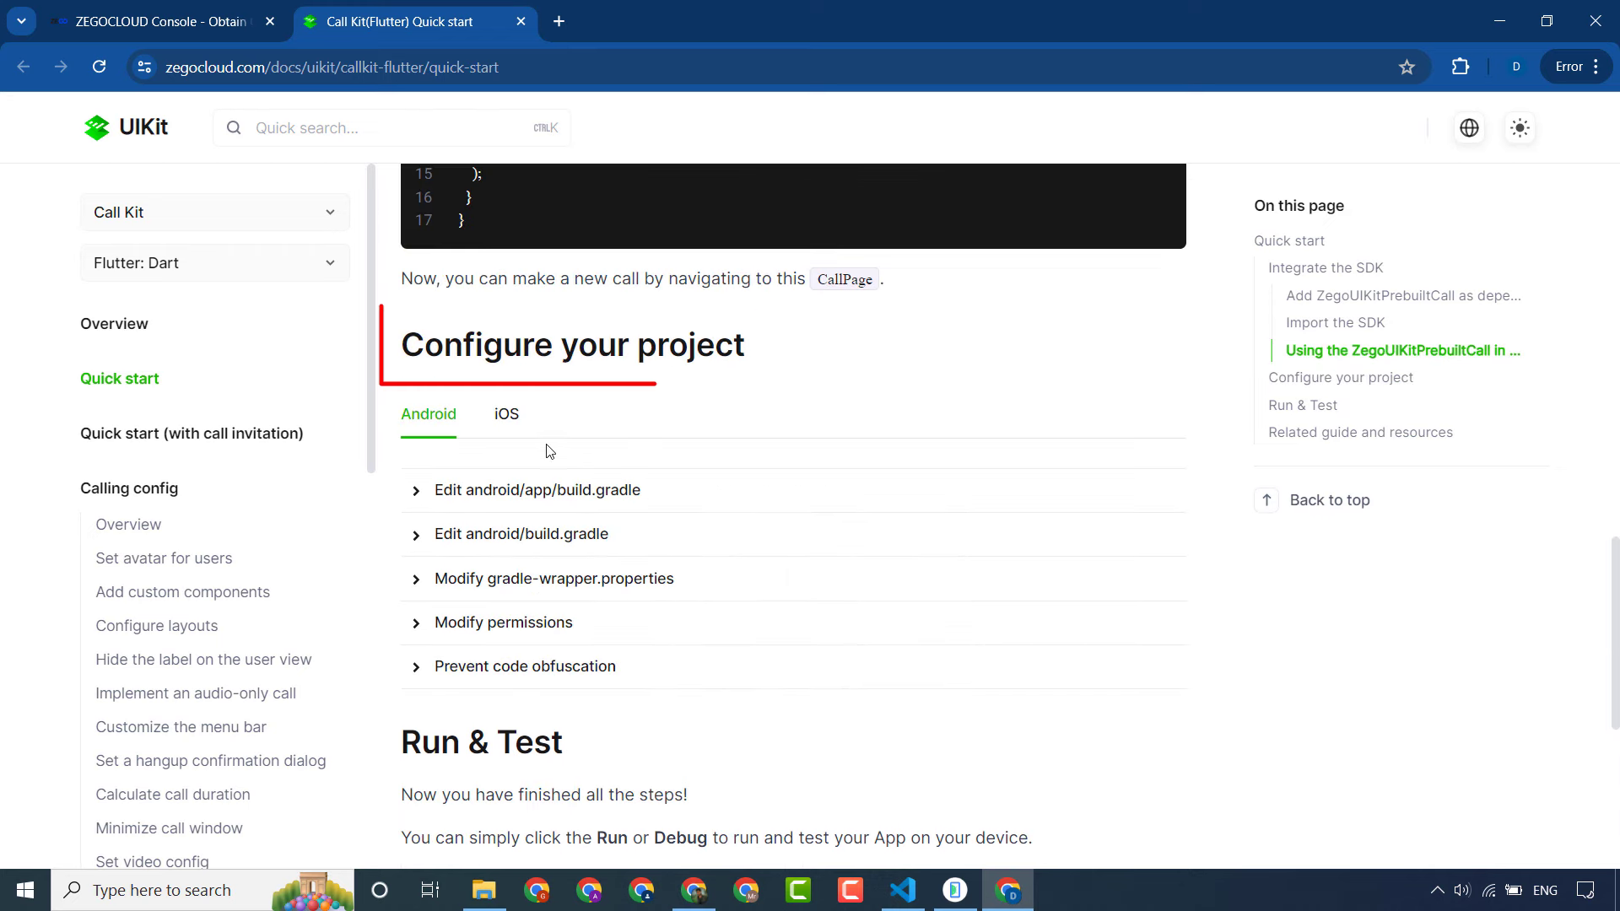
pyautogui.click(503, 490)
pyautogui.scroll(-2, 707, 477)
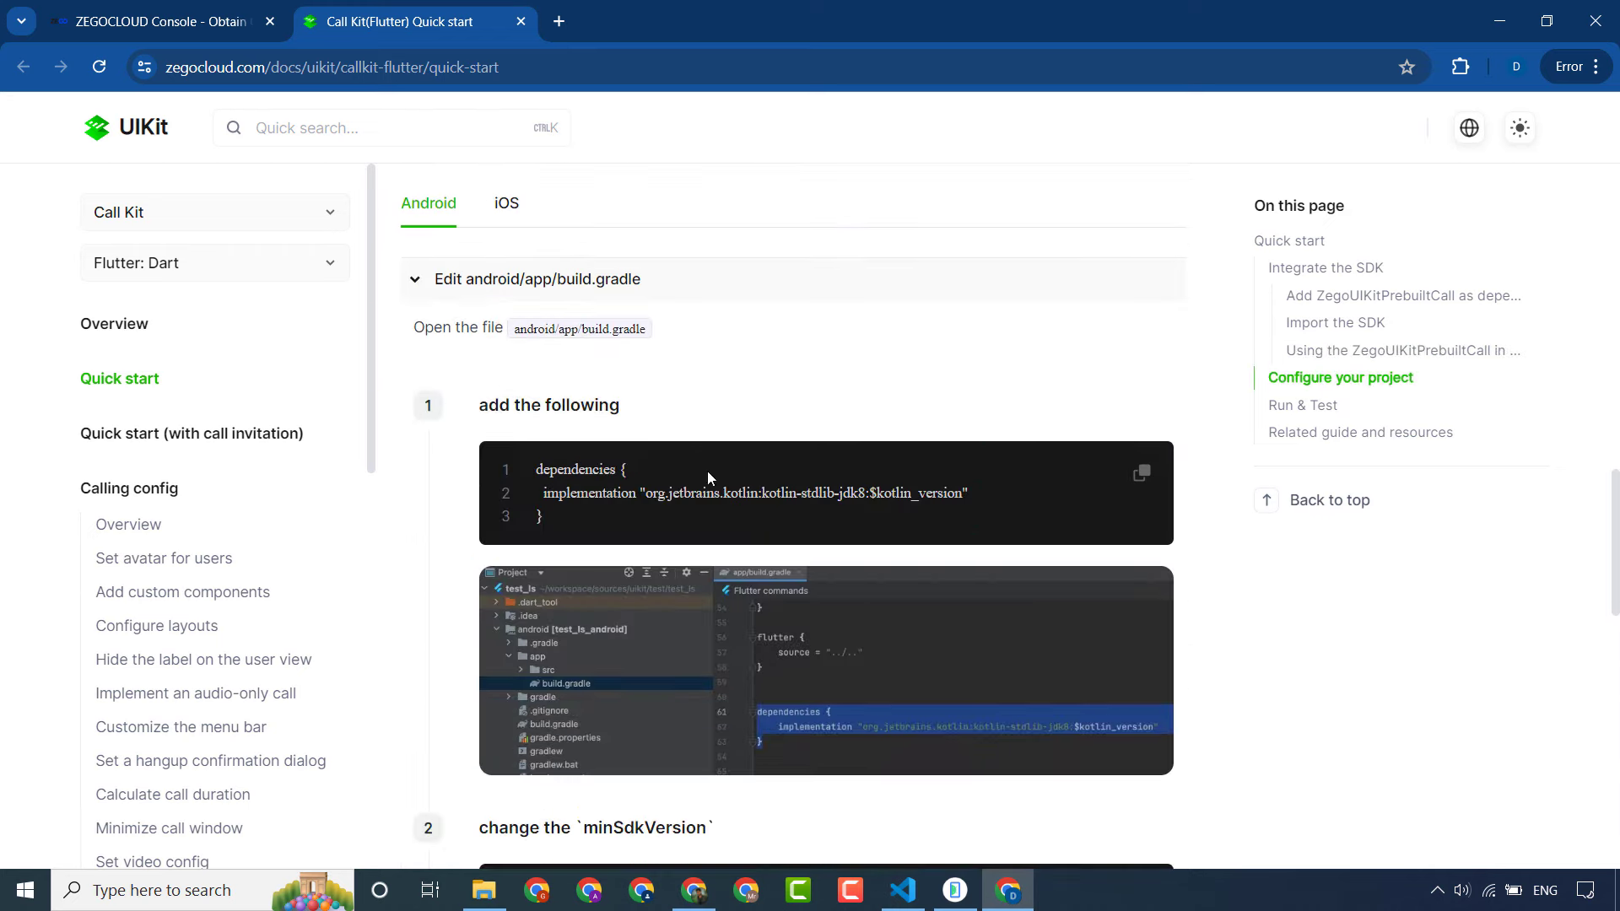
pyautogui.moveTo(543, 492); pyautogui.dragTo(976, 503)
pyautogui.tripleClick(554, 324)
# Step: Open android/app/build.gradle and paste the kotlin-stdlib-jdk8 implementation line into the dependencies block
pyautogui.click(903, 891)
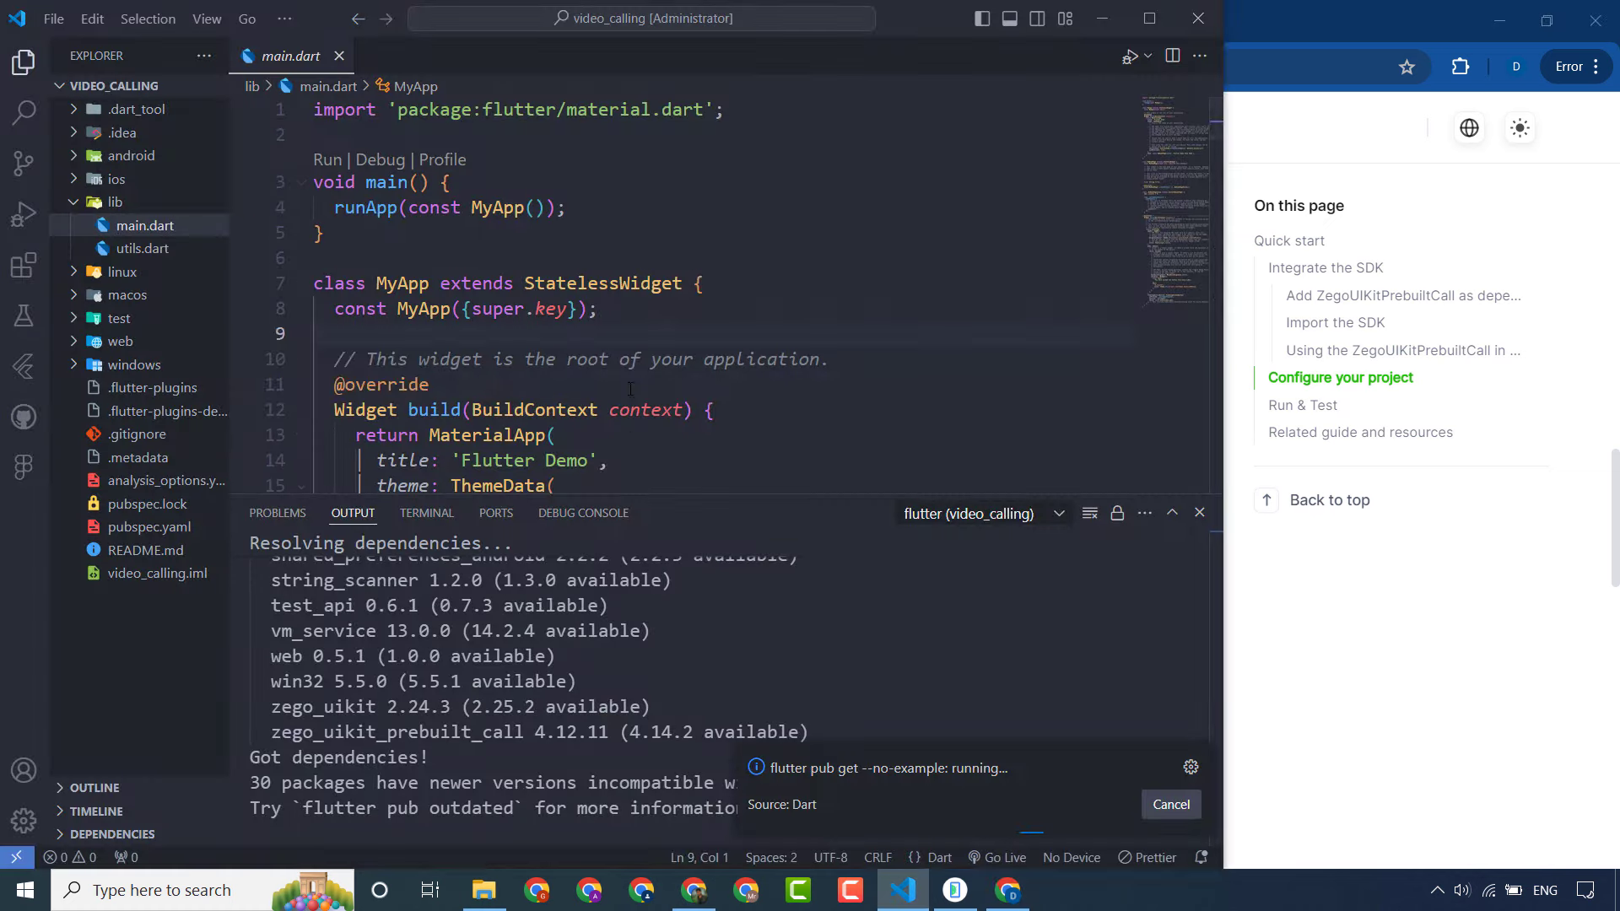
pyautogui.click(126, 155)
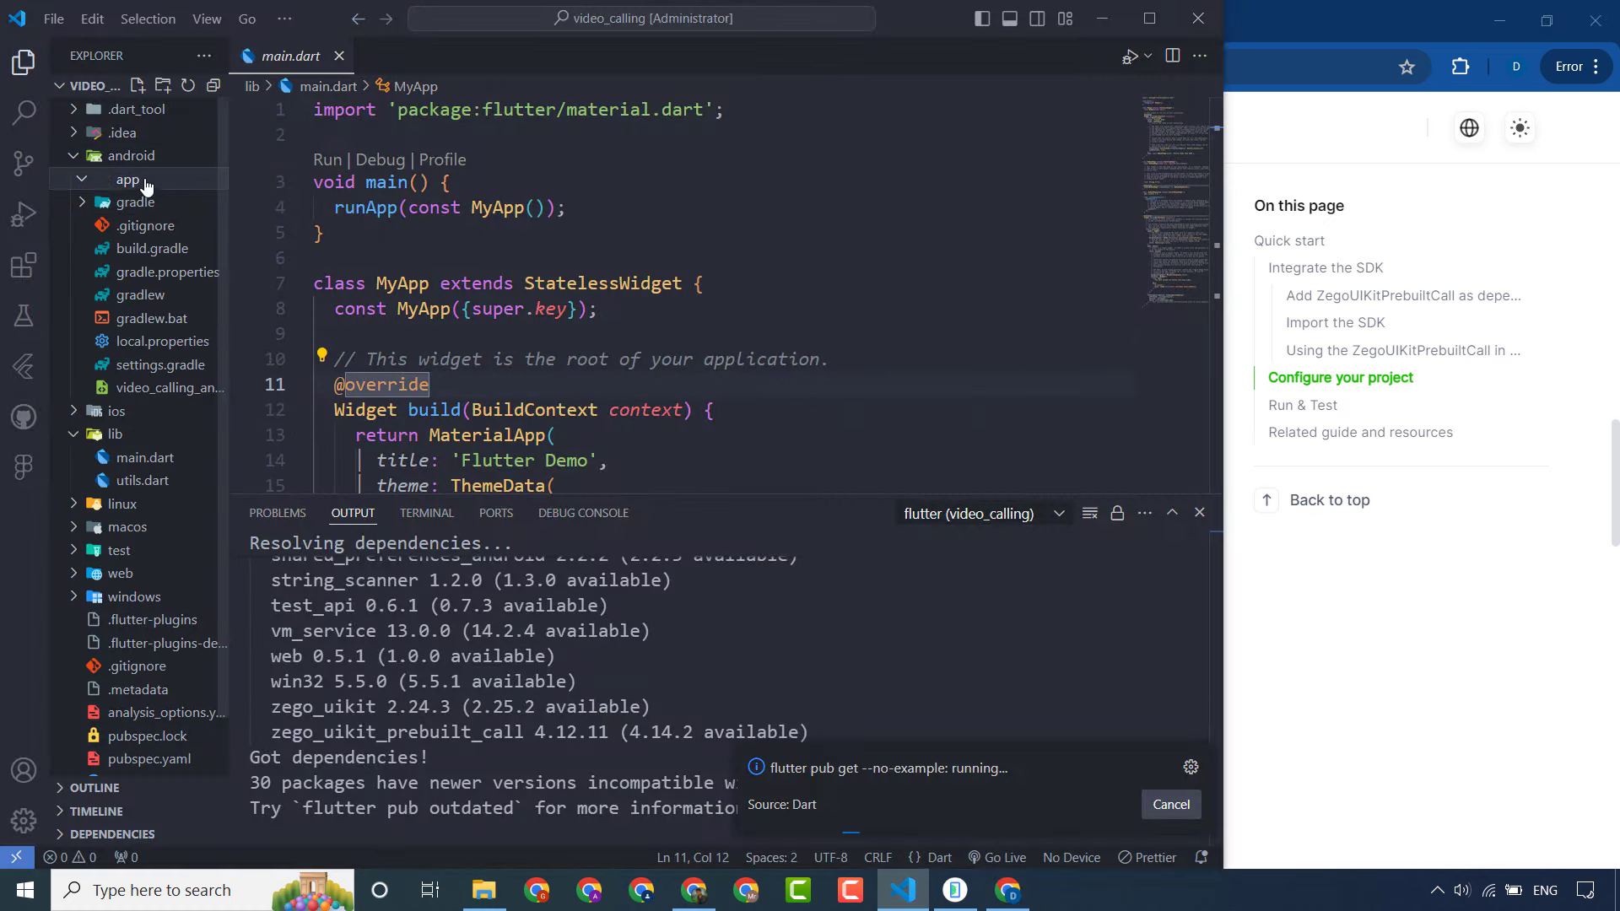
pyautogui.click(127, 179)
pyautogui.click(161, 225)
pyautogui.click(581, 263)
pyautogui.scroll(-20, 548, 276)
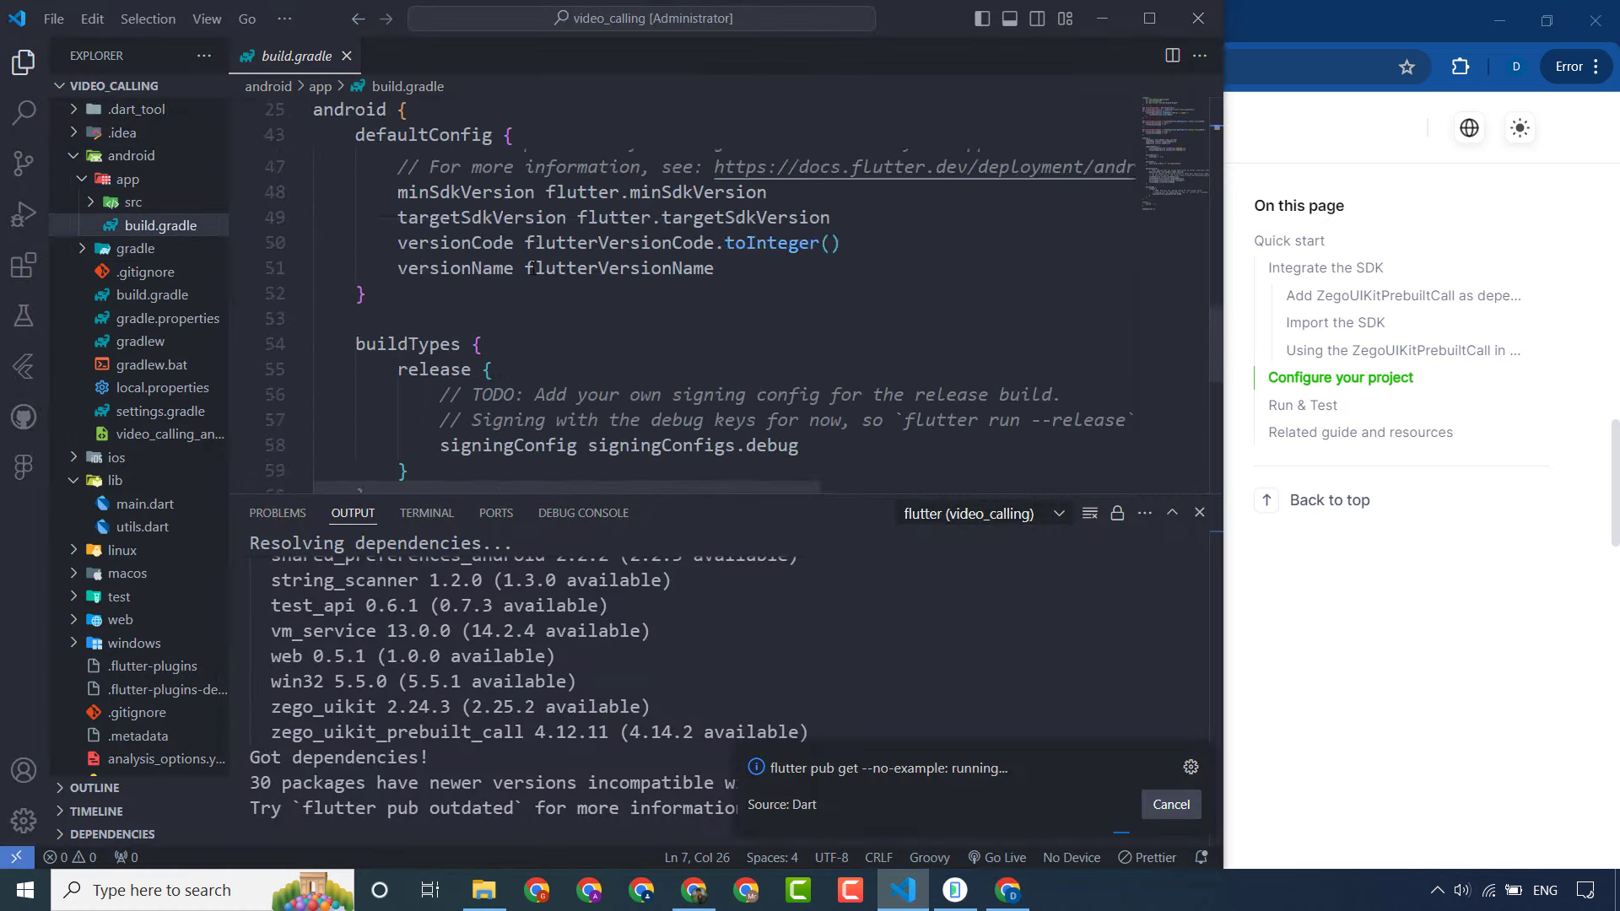
pyautogui.click(504, 280)
pyautogui.click(498, 257)
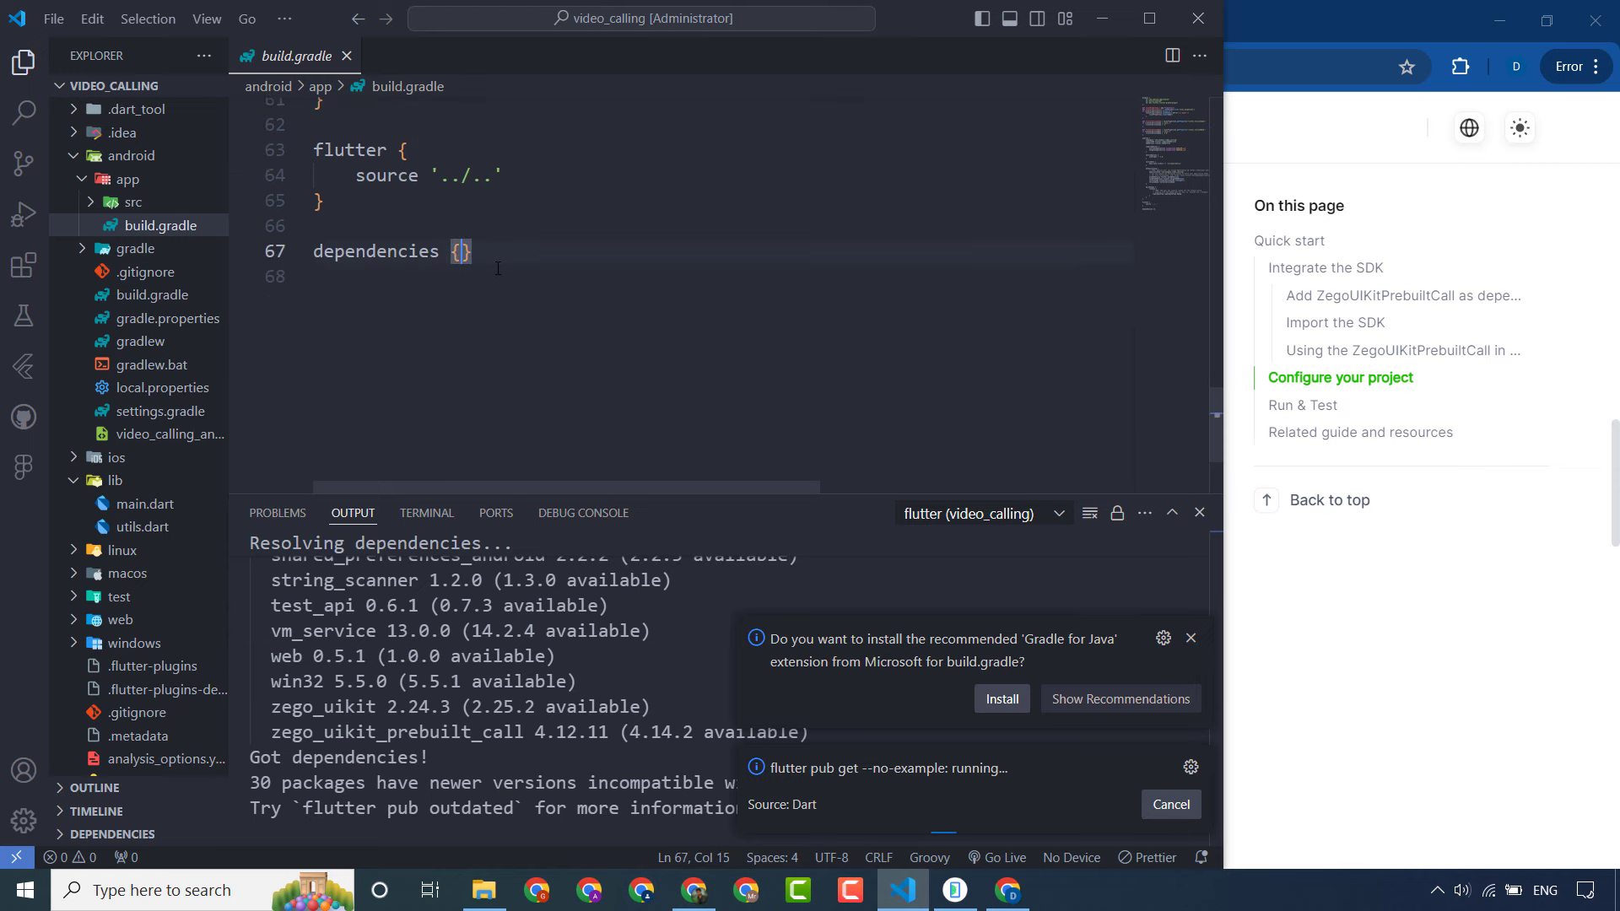
pyautogui.press('Return')
pyautogui.hotkey('ctrl', 'v')
# Step: Replace flutter.compileSdkVersion with 33 and flutter.minSdkVersion with 21
pyautogui.scroll(12, 549, 295)
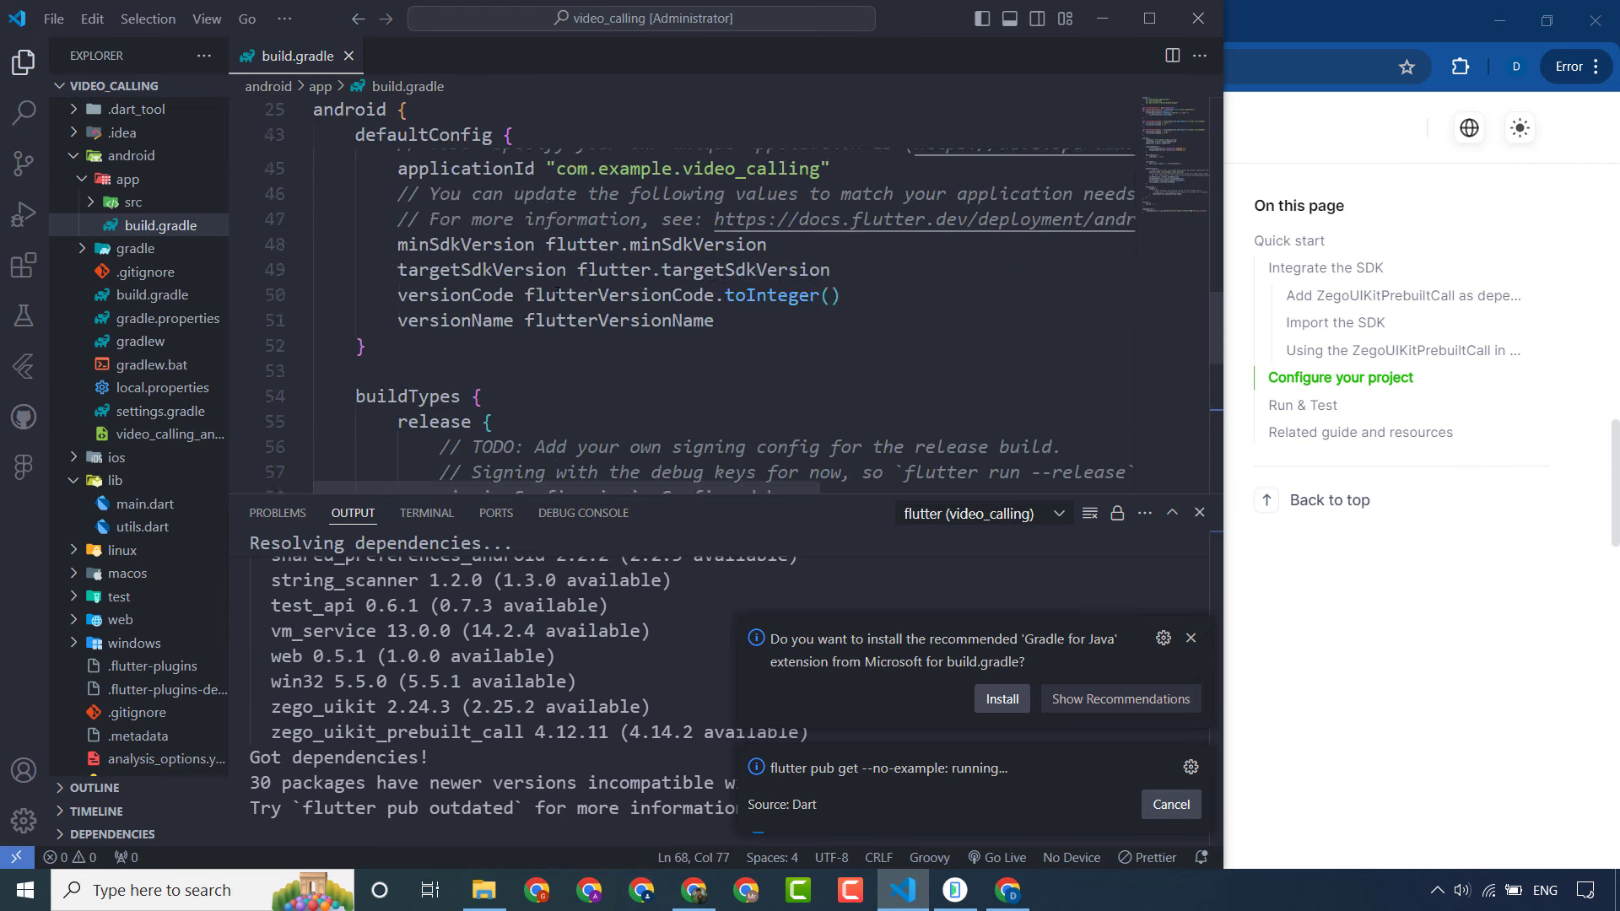
pyautogui.scroll(3, 590, 317)
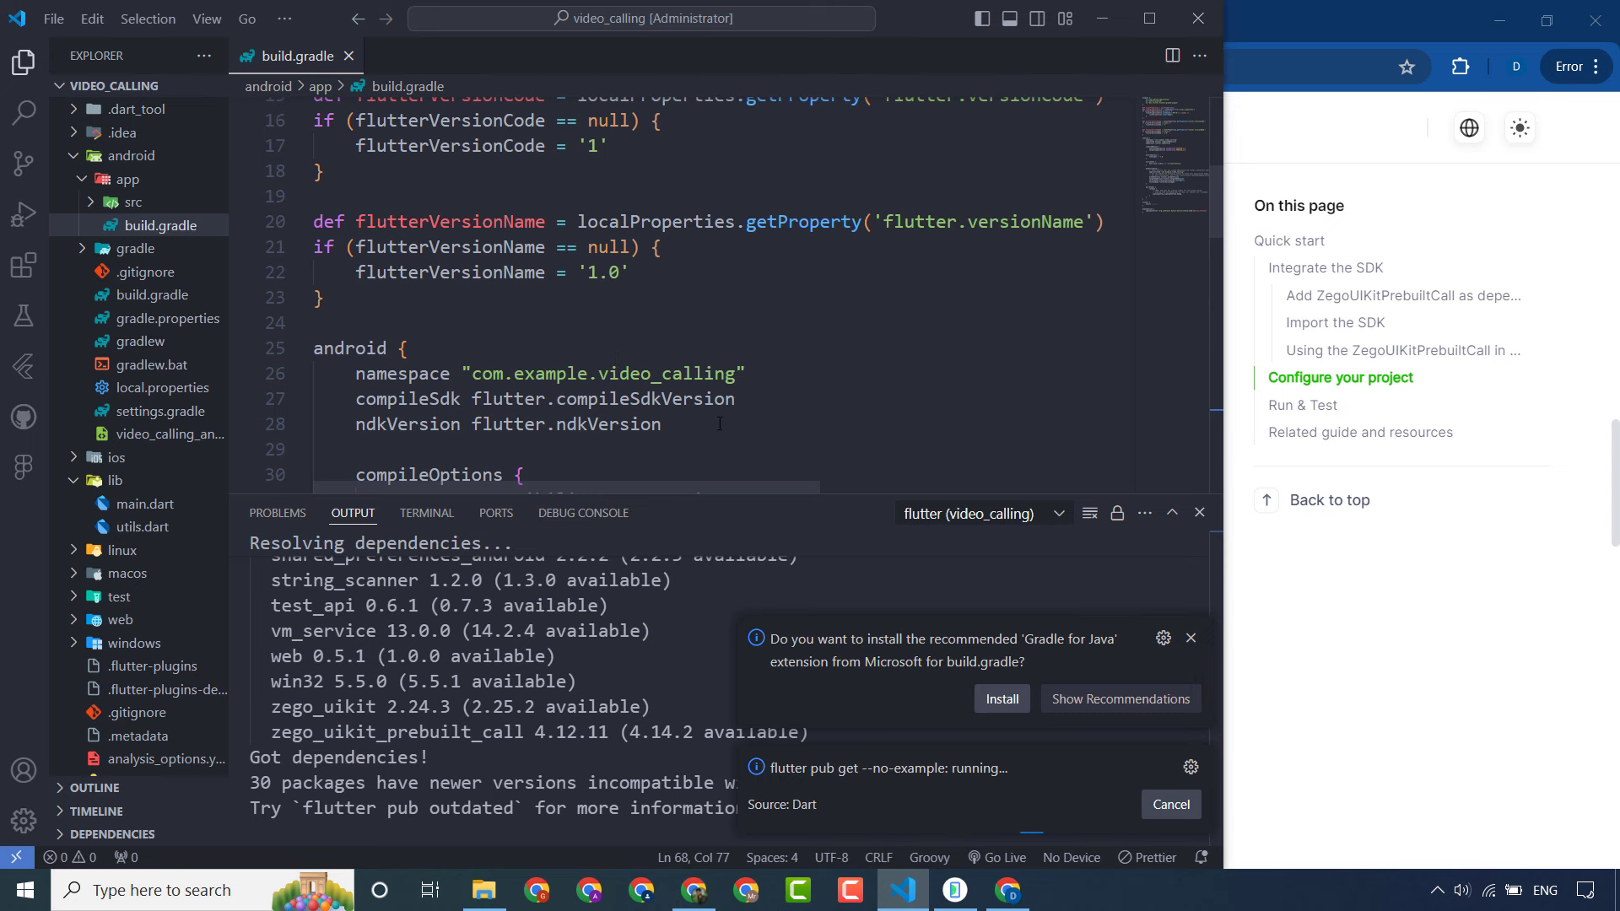
pyautogui.scroll(-2, 638, 433)
pyautogui.moveTo(736, 241); pyautogui.dragTo(479, 240)
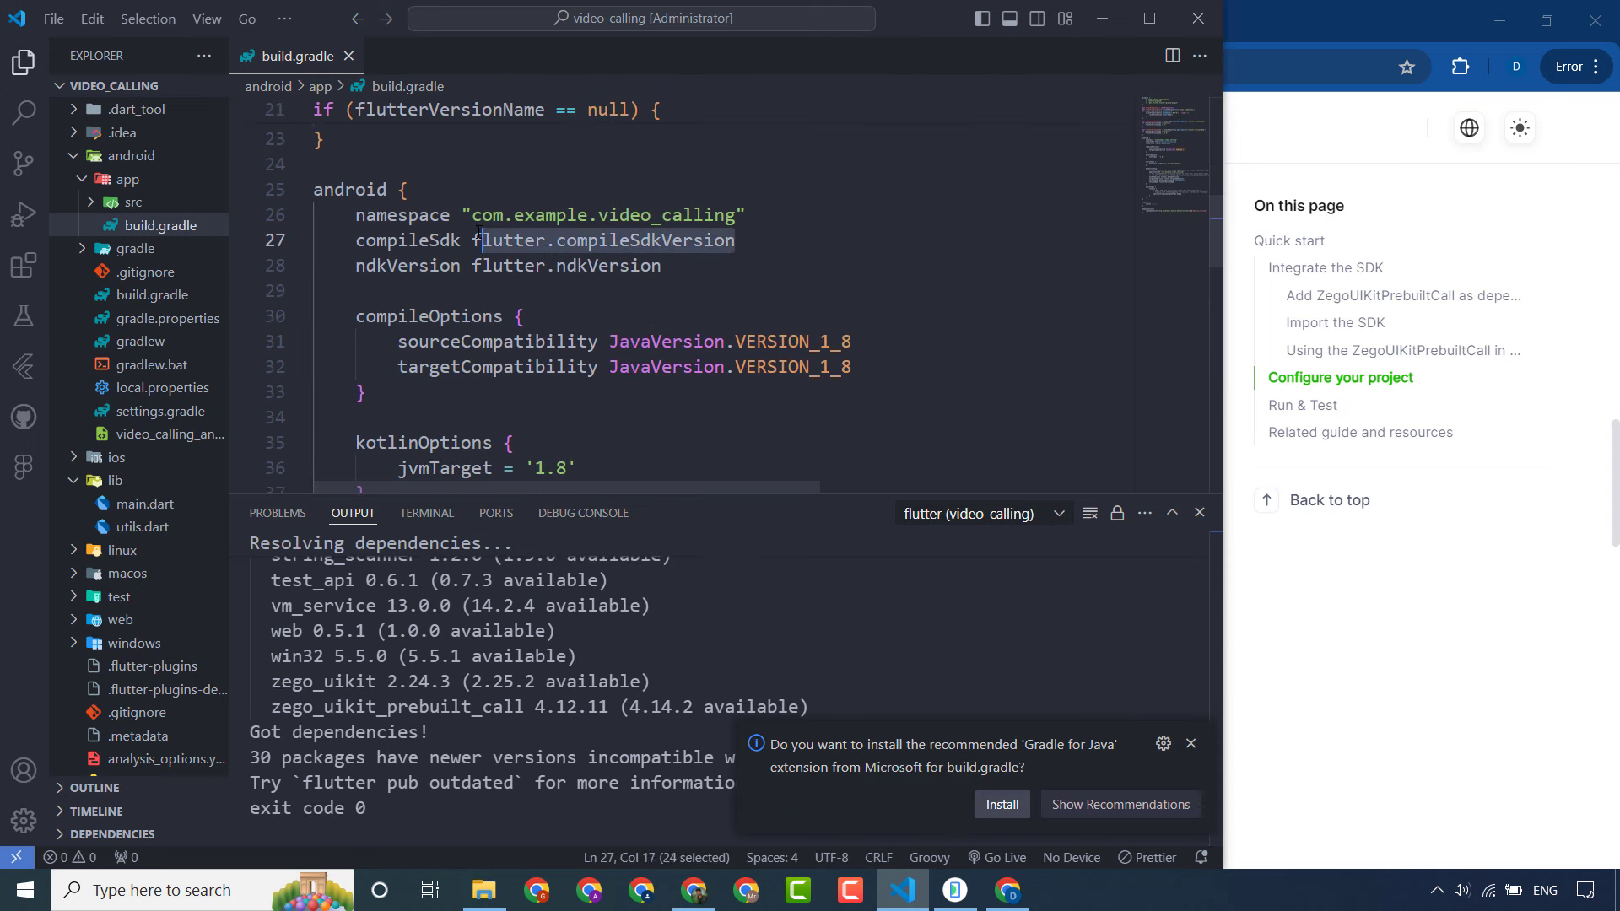
pyautogui.write('33')
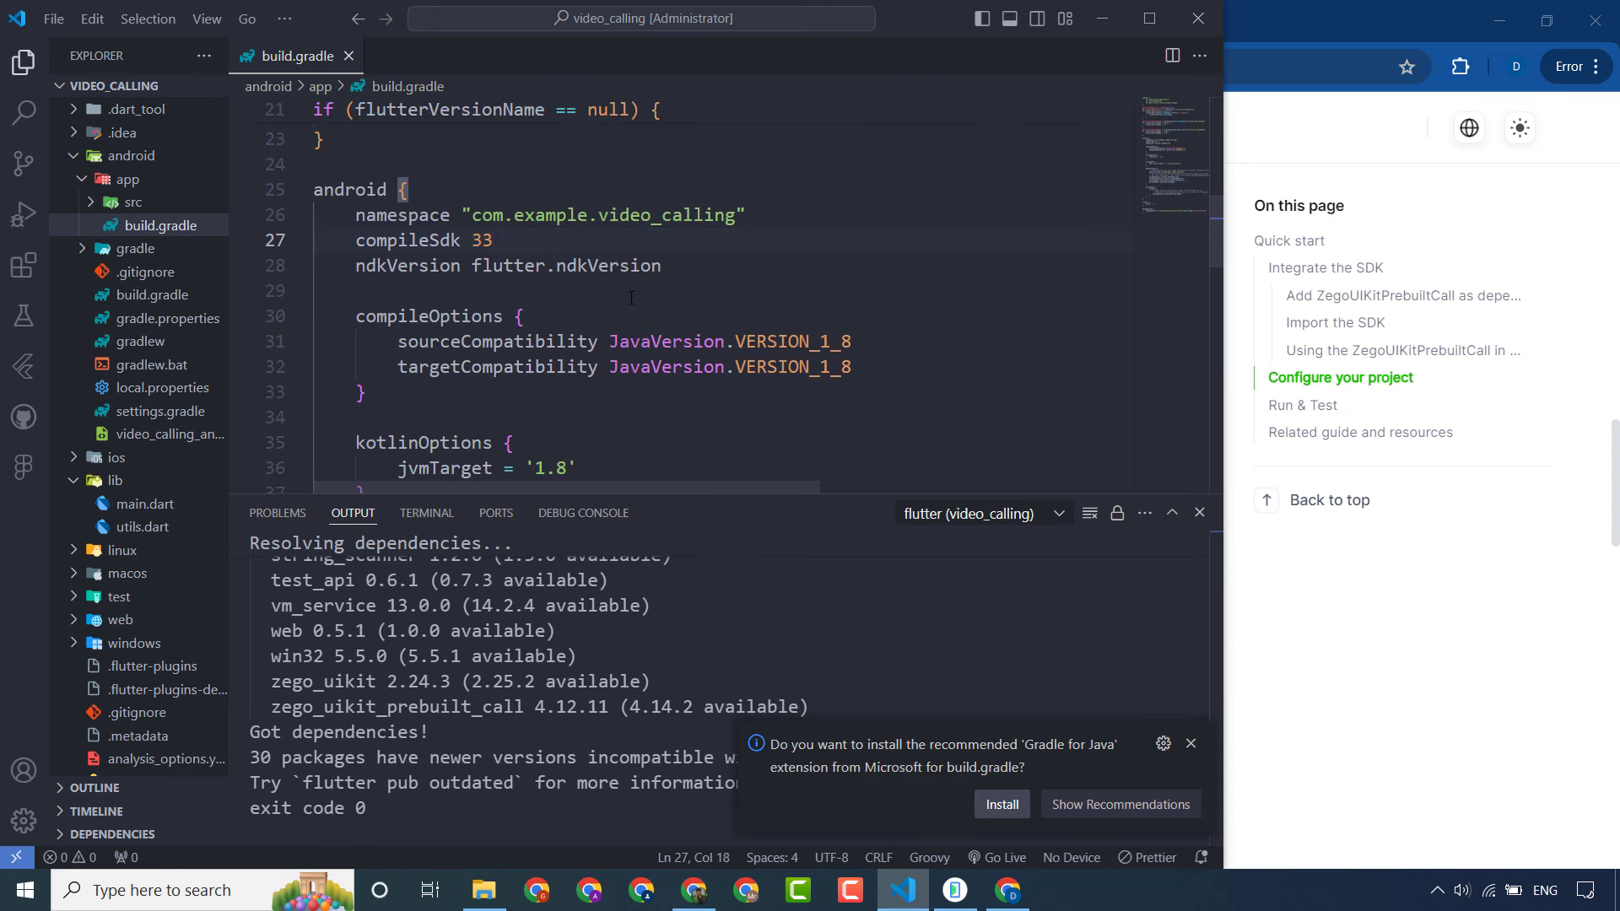
pyautogui.scroll(-6, 641, 286)
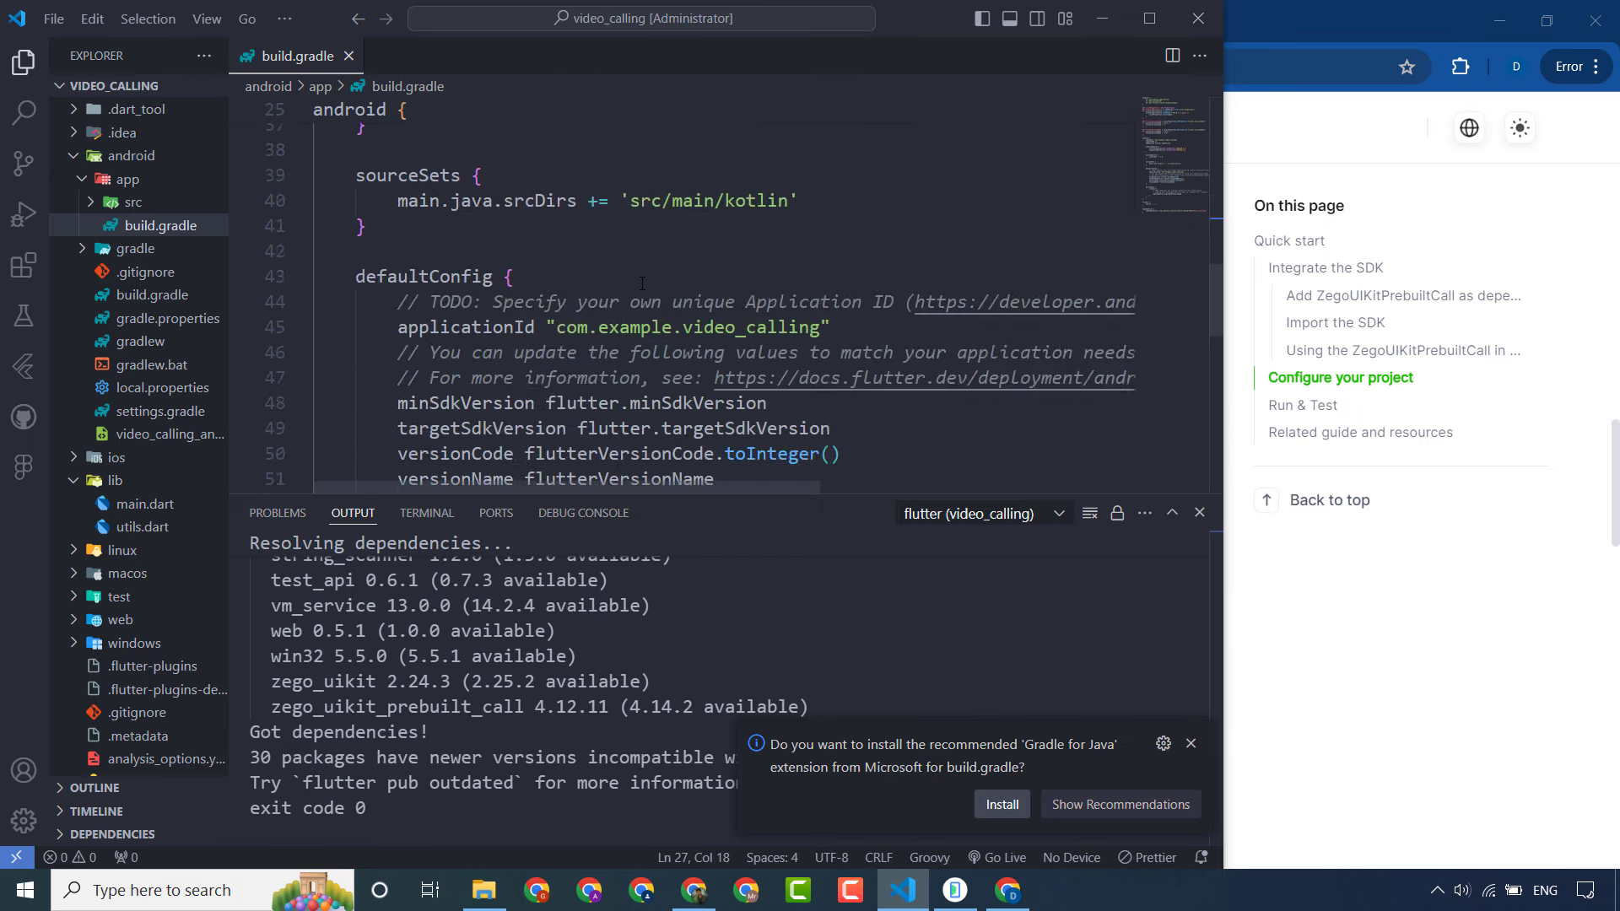
pyautogui.moveTo(769, 245); pyautogui.dragTo(536, 244)
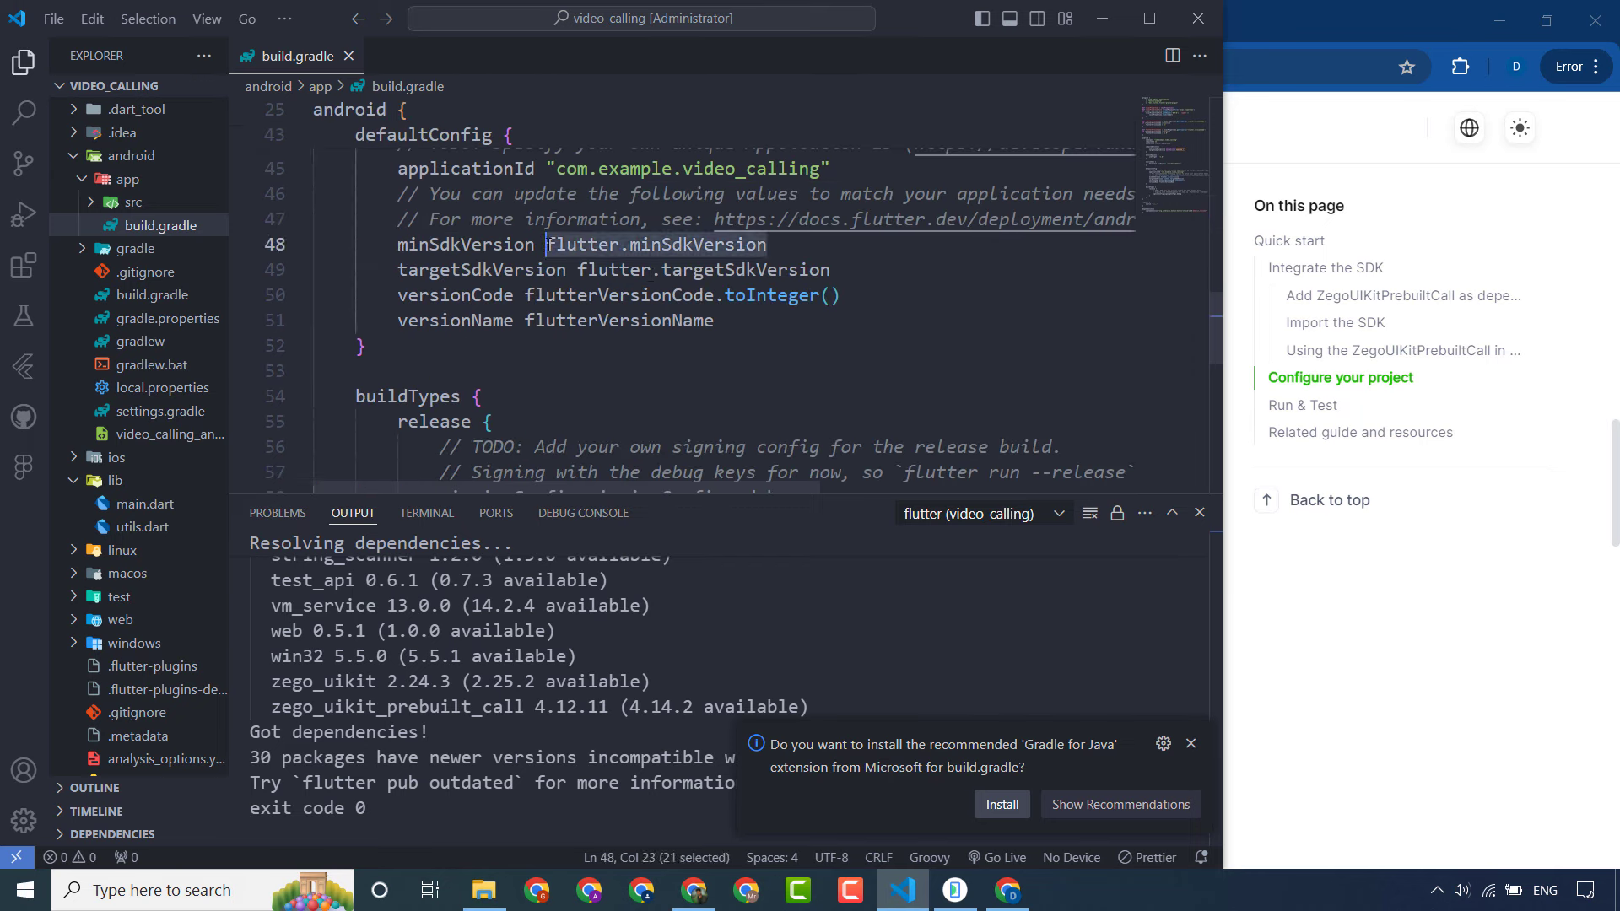
pyautogui.write('21')
pyautogui.click(1199, 512)
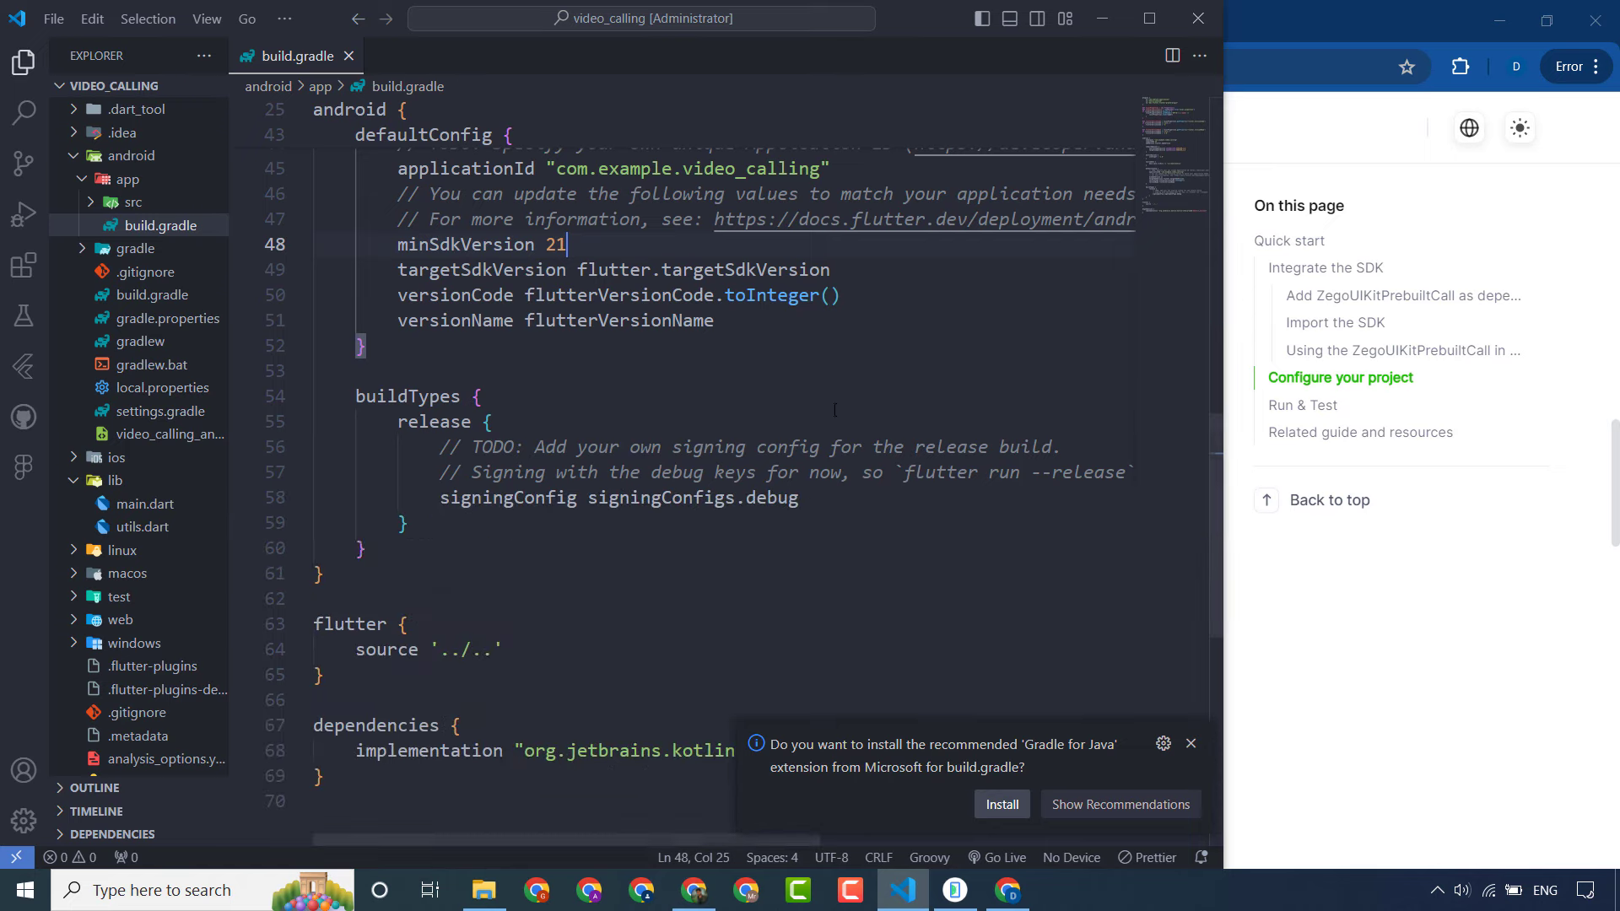
pyautogui.scroll(5, 834, 410)
pyautogui.click(1244, 590)
pyautogui.scroll(-7, 866, 443)
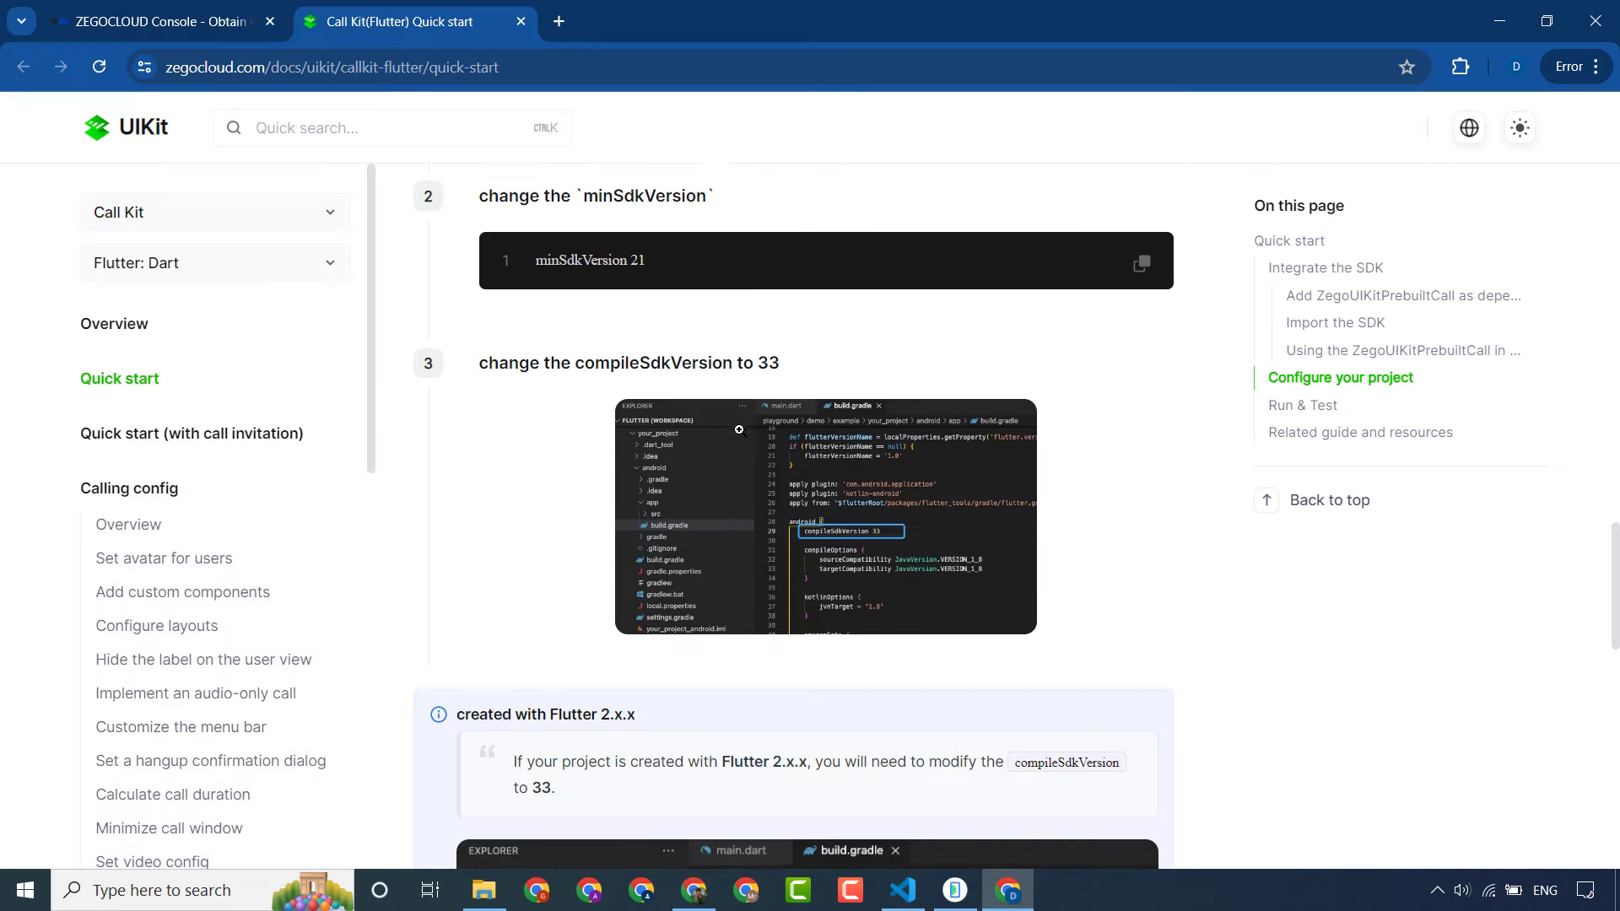
# Step: Review the docs' compileSdkVersion and minSdkVersion 21 steps
pyautogui.scroll(-2, 739, 429)
pyautogui.scroll(-2, 639, 313)
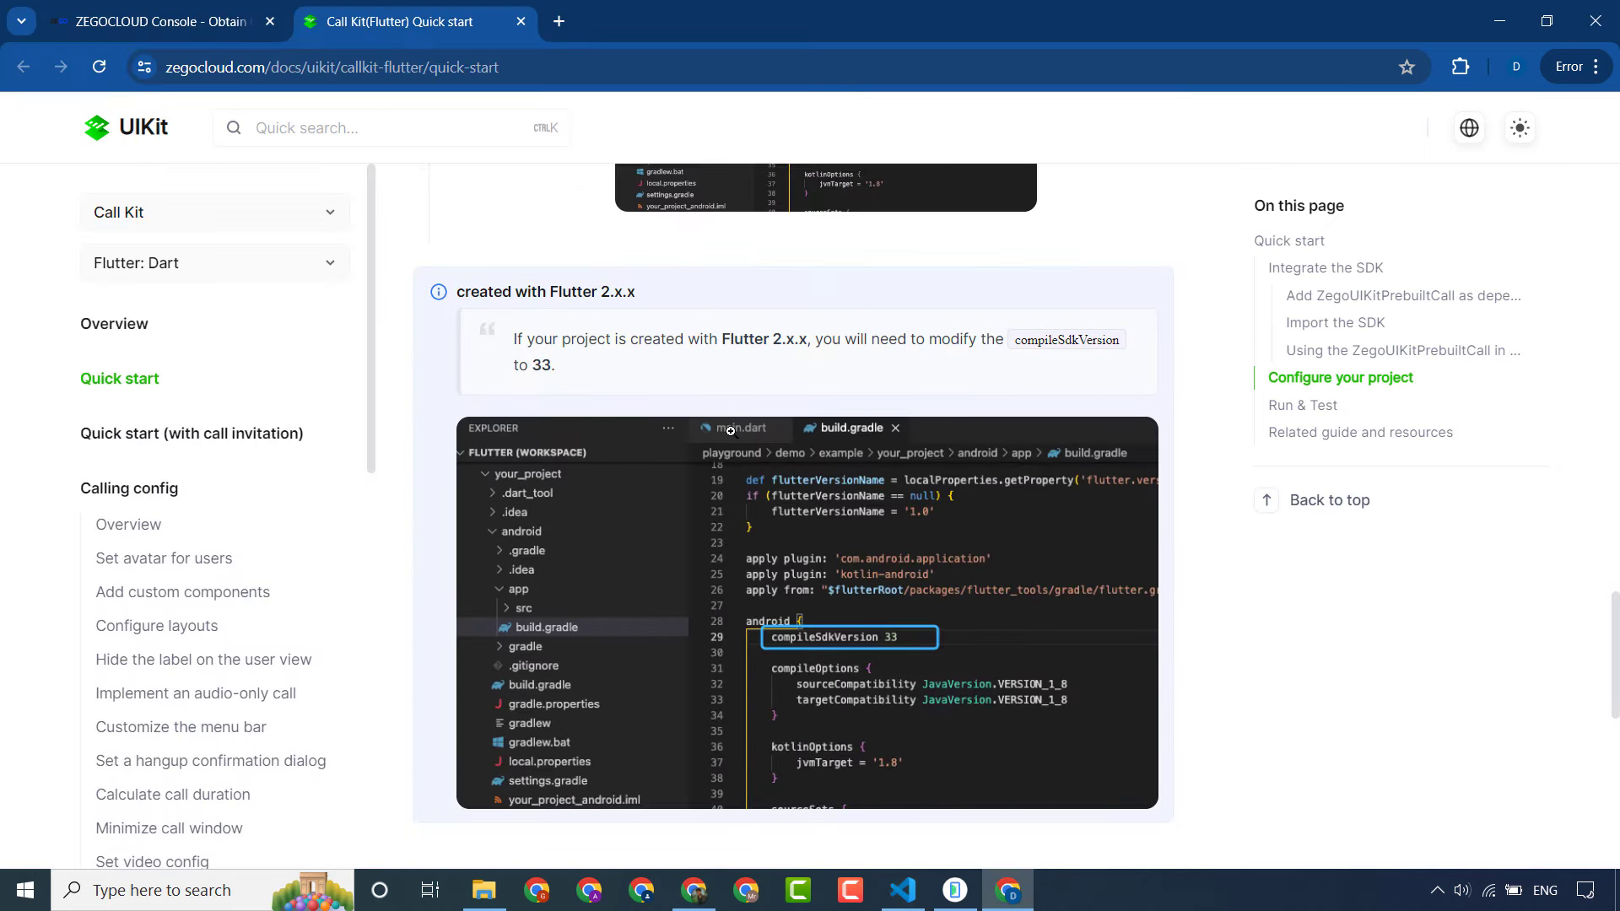
pyautogui.scroll(5, 629, 400)
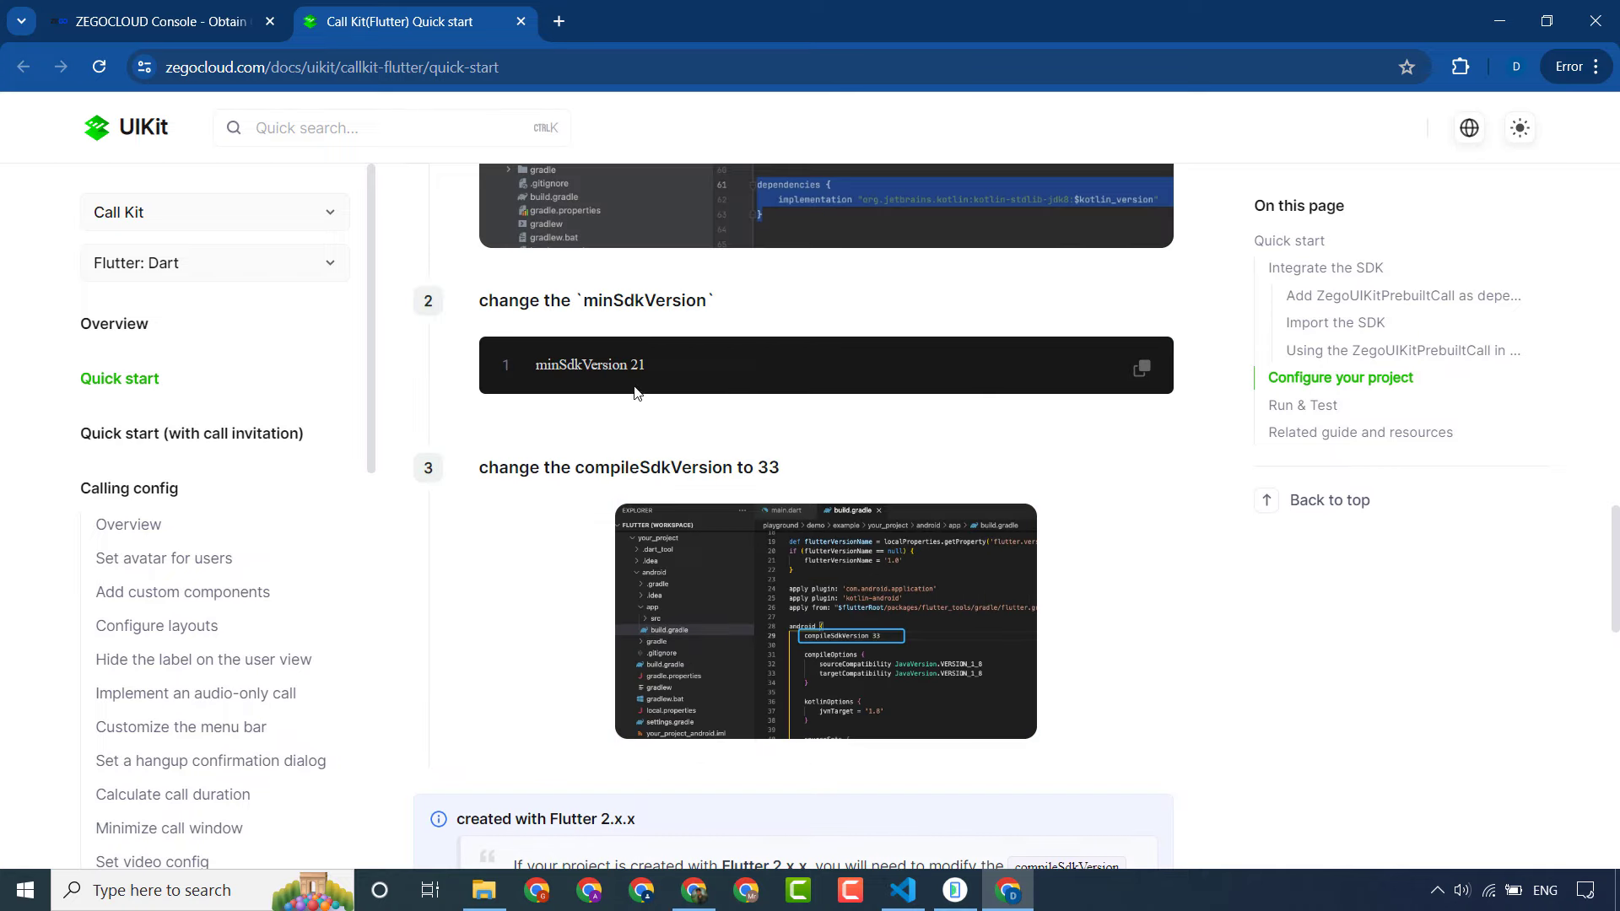
pyautogui.scroll(-3, 667, 475)
pyautogui.tripleClick(757, 489)
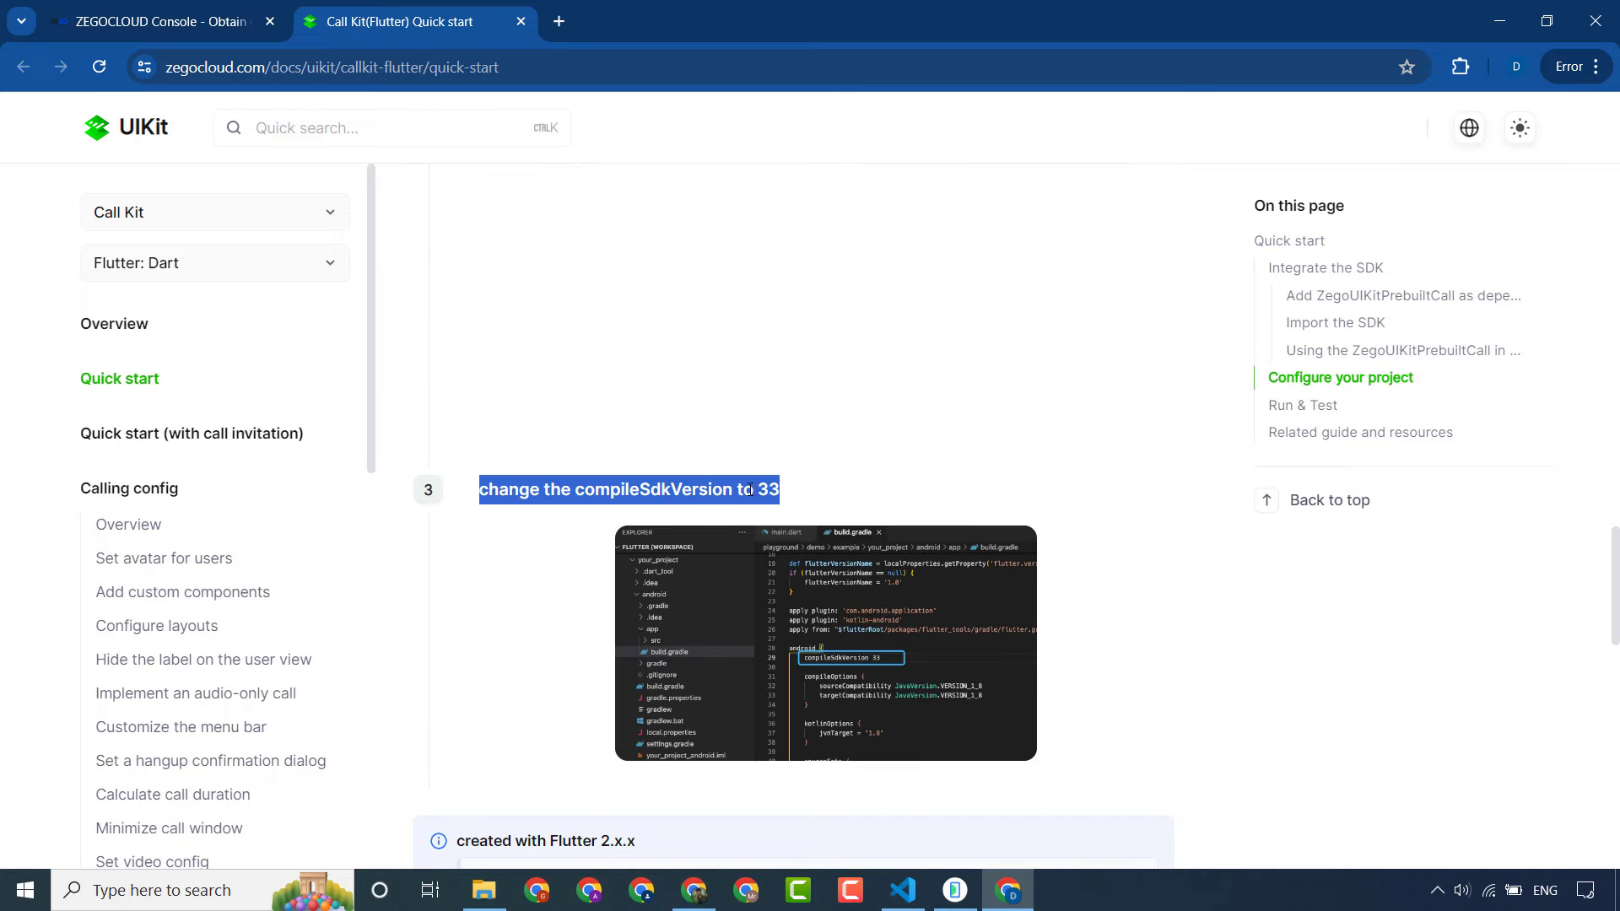
pyautogui.click(757, 490)
pyautogui.scroll(4, 687, 459)
pyautogui.tripleClick(659, 512)
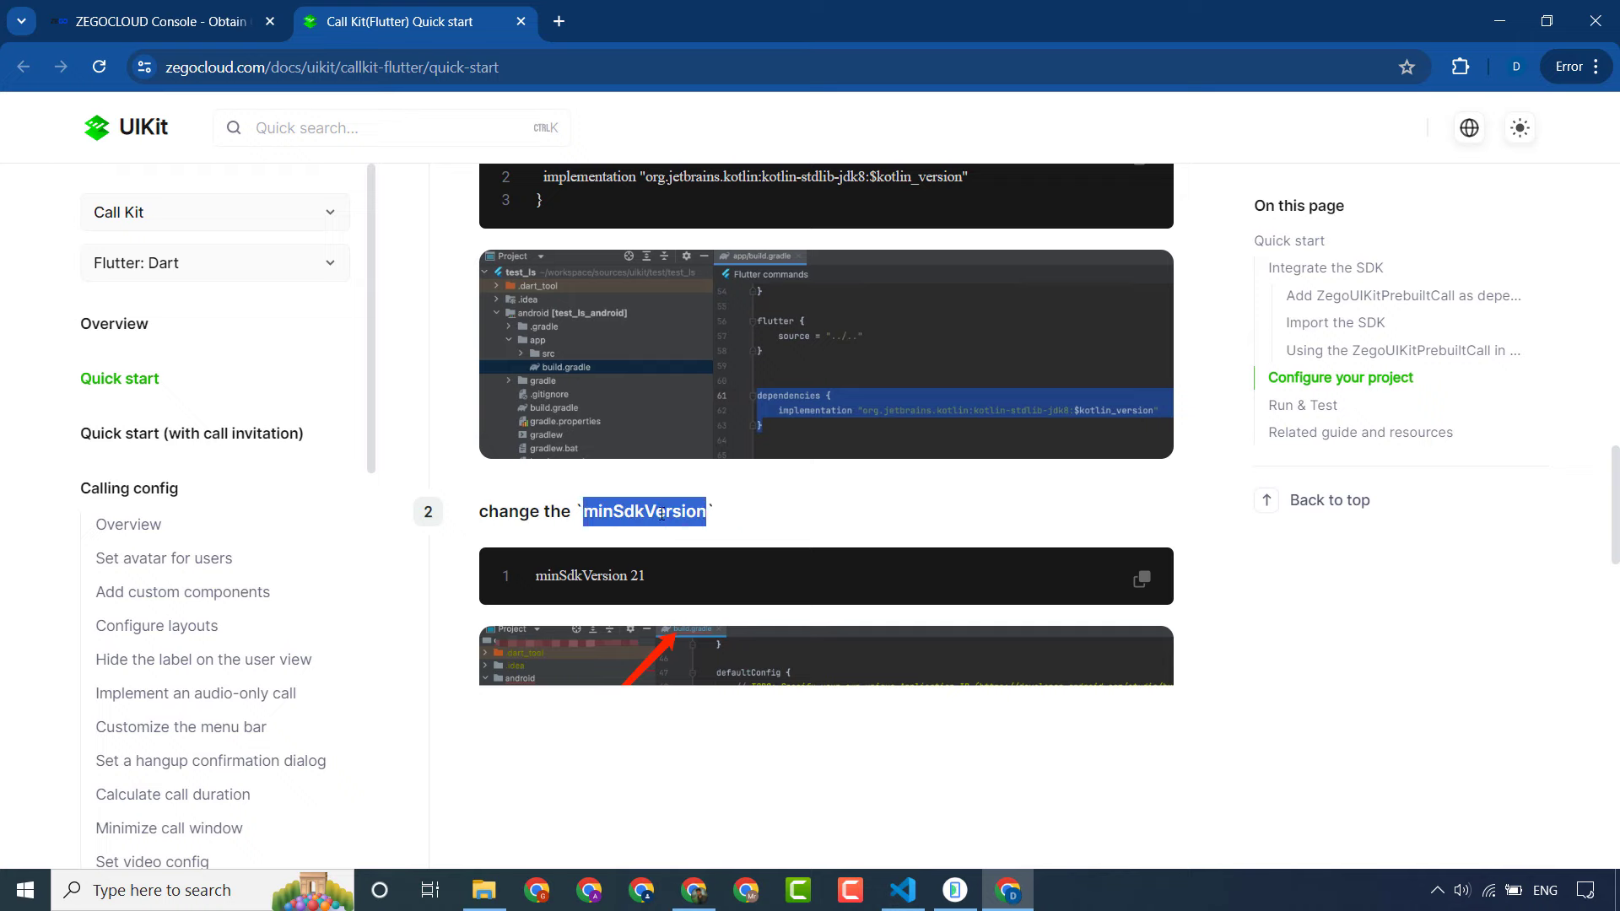
pyautogui.tripleClick(651, 576)
pyautogui.click(654, 574)
# Step: Expand 'Edit android/build.gradle' and select the buildscript block setting kotlin_version to '1.8.0'
pyautogui.scroll(-1, 660, 505)
pyautogui.scroll(-15, 659, 505)
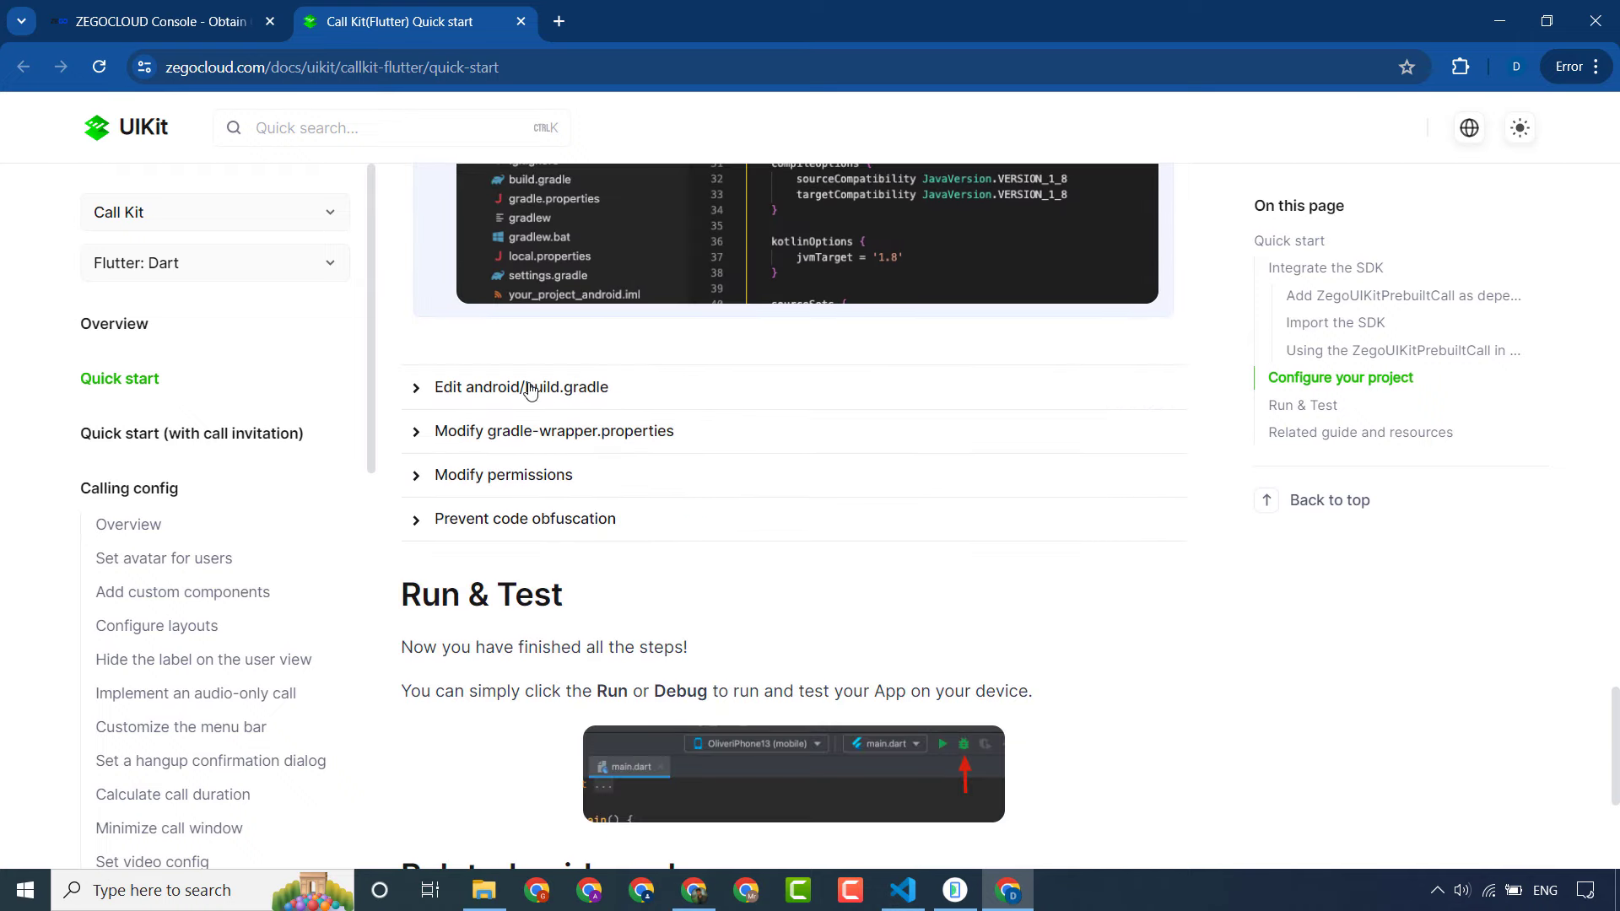
pyautogui.click(531, 389)
pyautogui.scroll(-1, 531, 389)
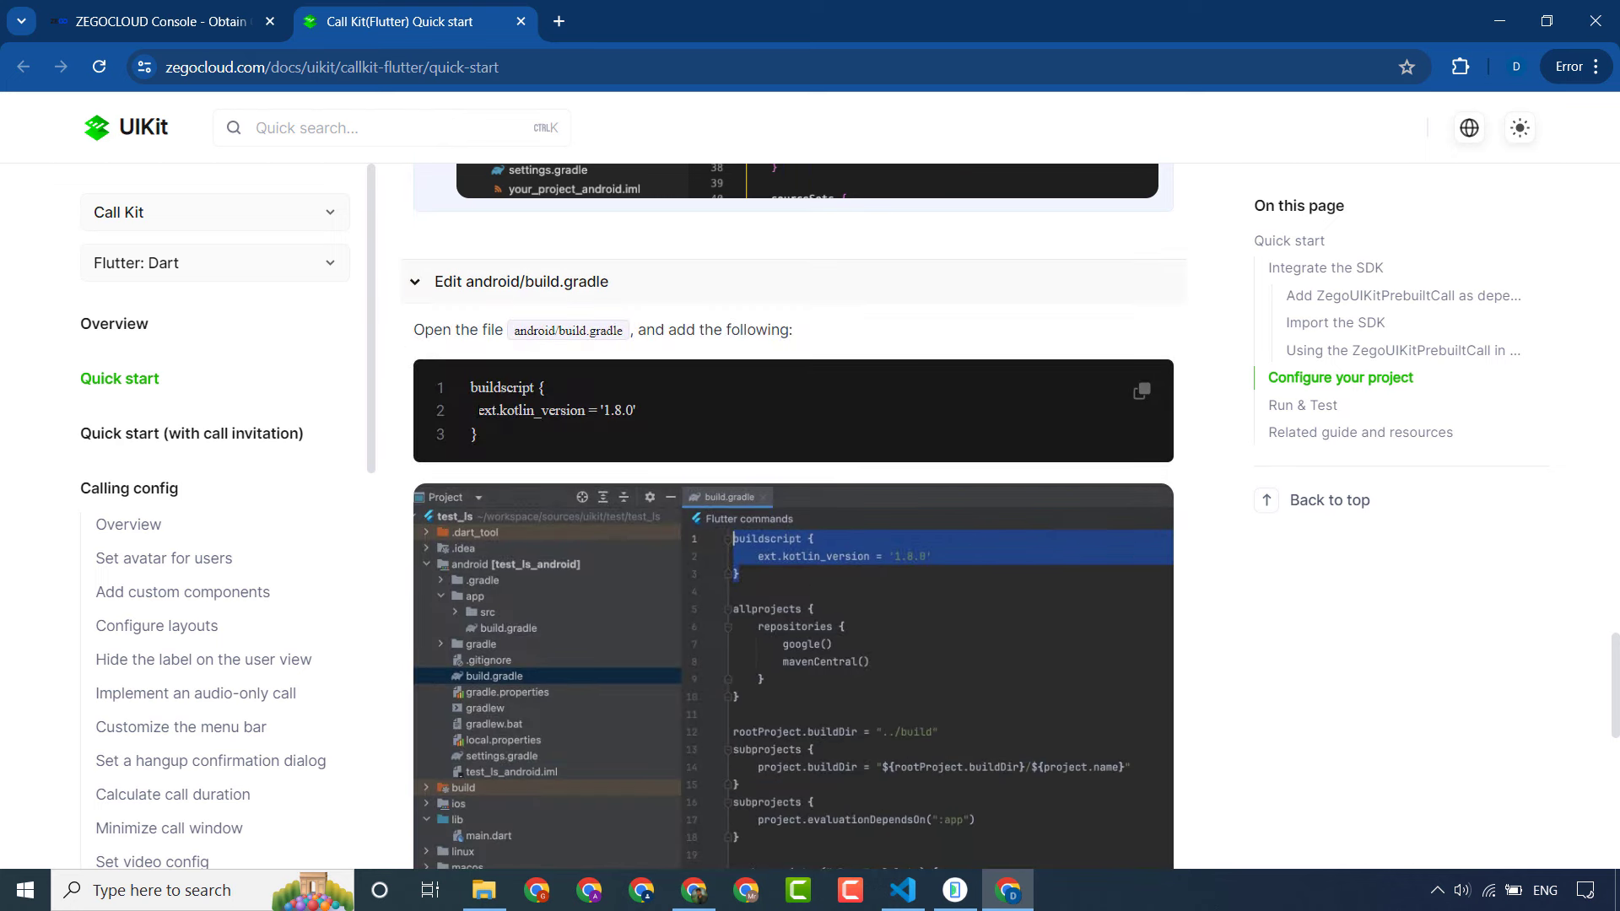
pyautogui.moveTo(493, 449); pyautogui.dragTo(469, 393)
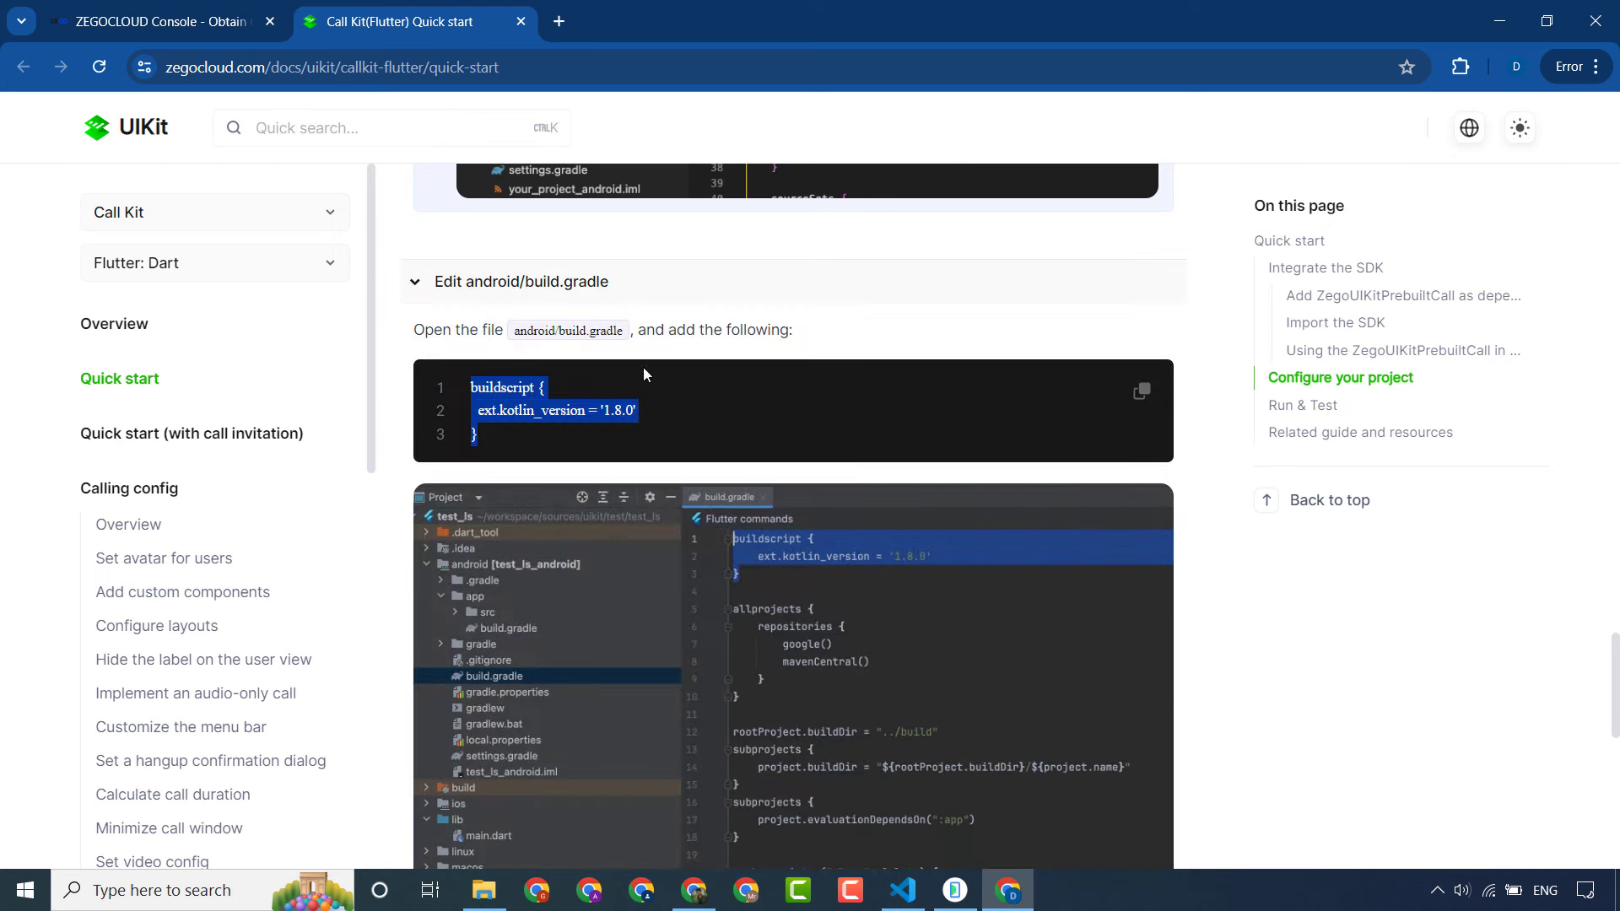